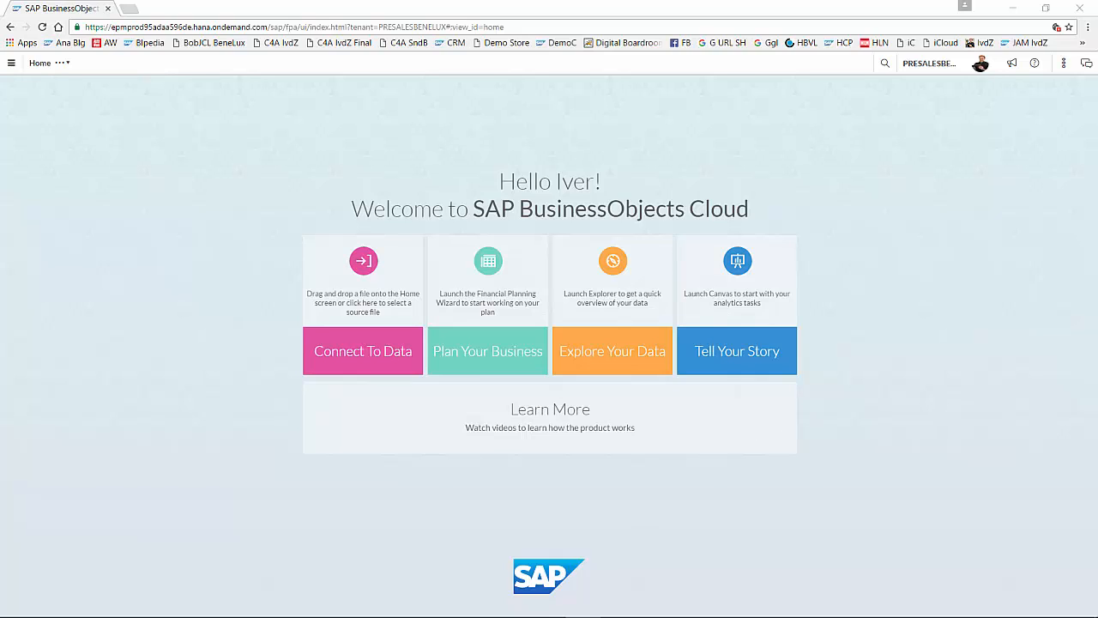
# Switch to the I075020_Financial Controlling.xlsx workbook in Excel and examine a sample record, the Order column, and the City and Date fields
pyautogui.click(478, 604)
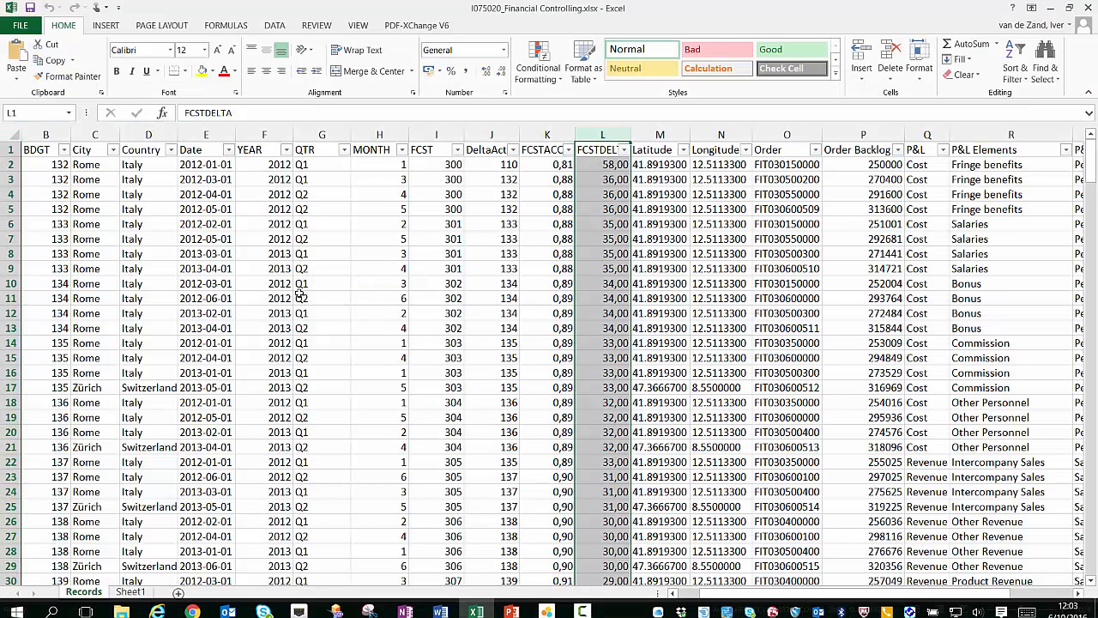
pyautogui.click(53, 195)
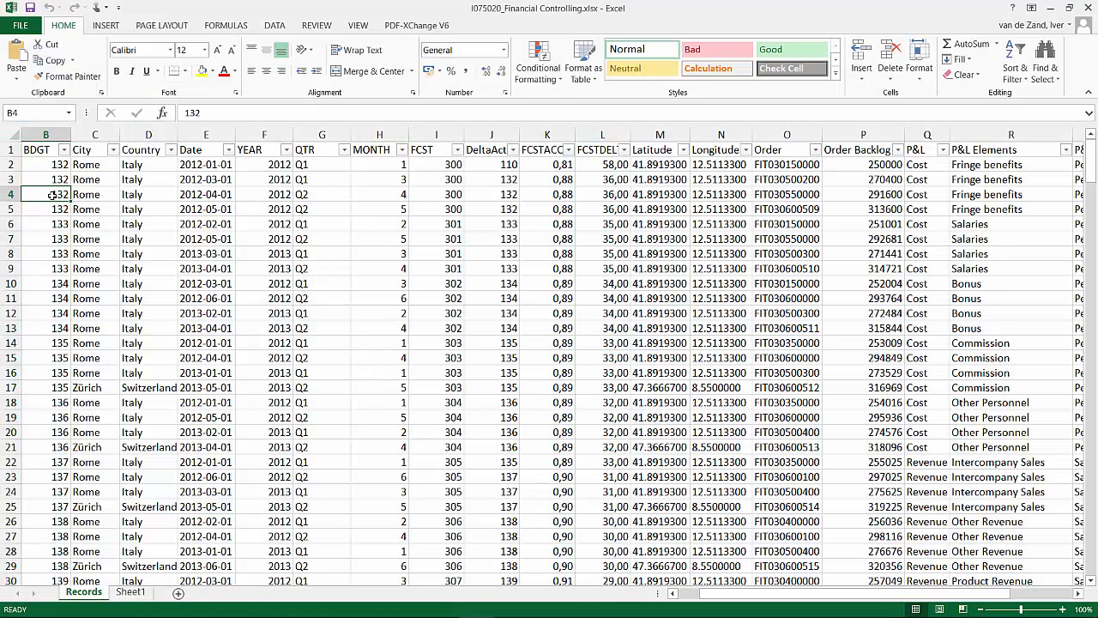
pyautogui.click(11, 194)
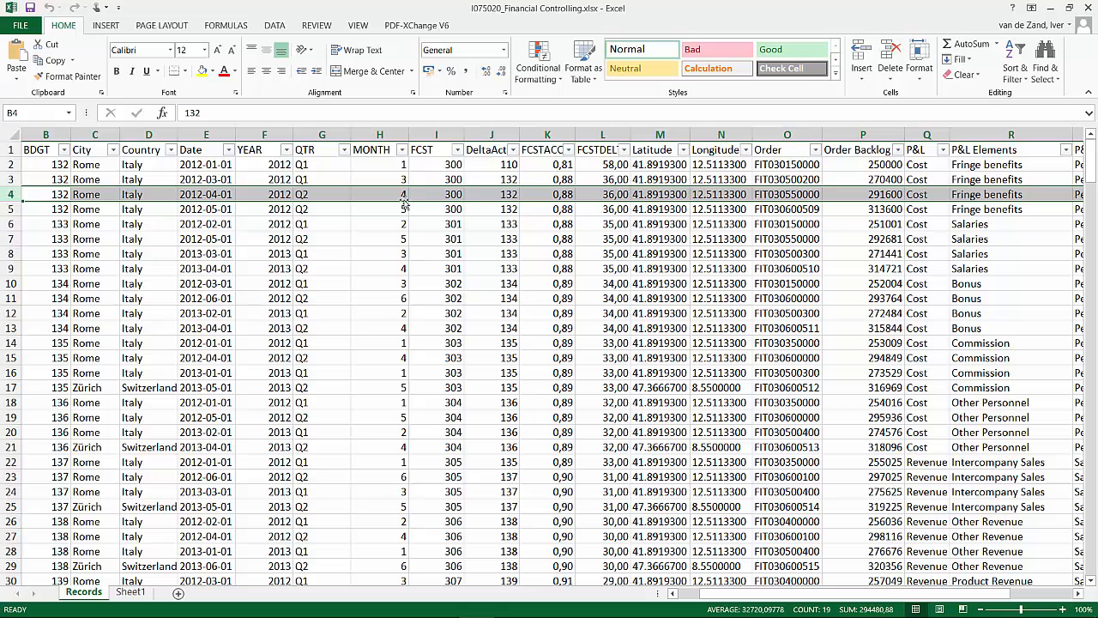
pyautogui.click(793, 194)
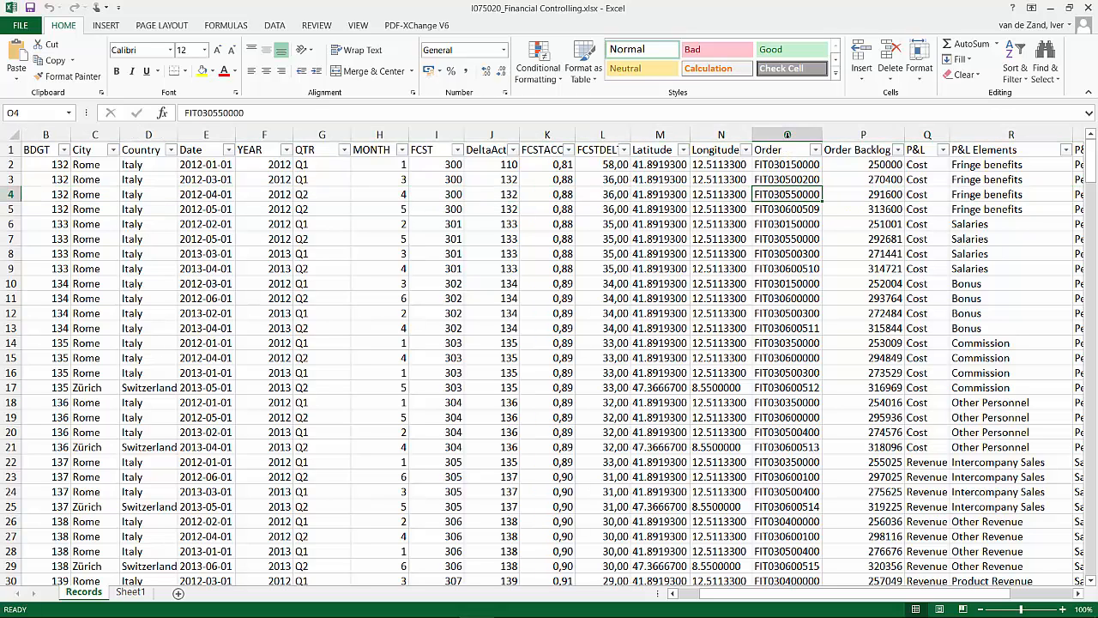
pyautogui.click(786, 135)
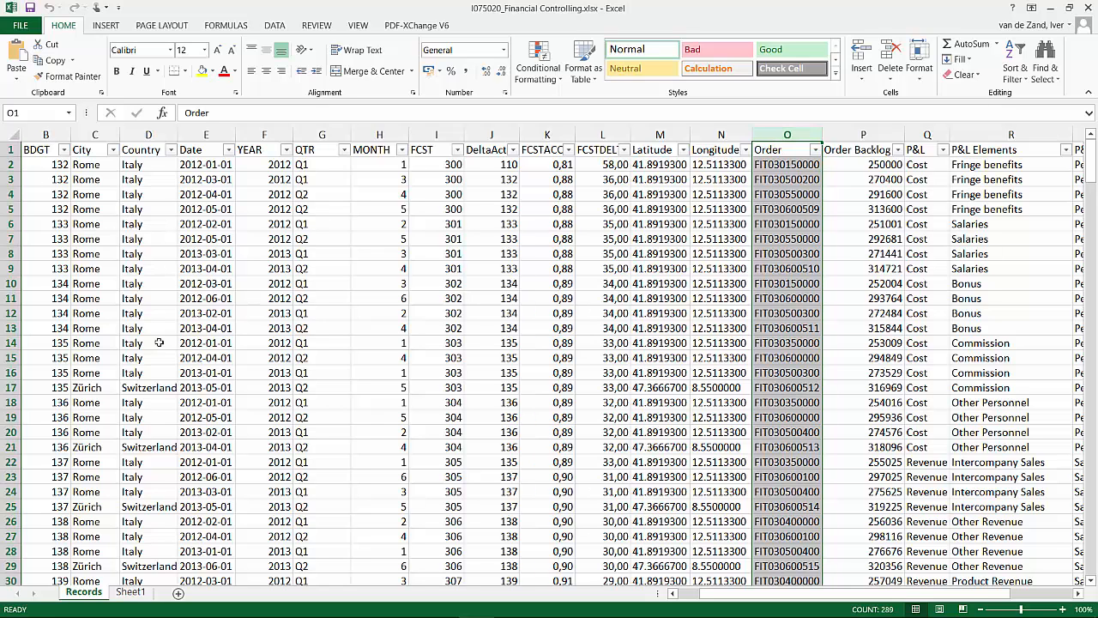
pyautogui.moveTo(726, 593); pyautogui.dragTo(705, 592)
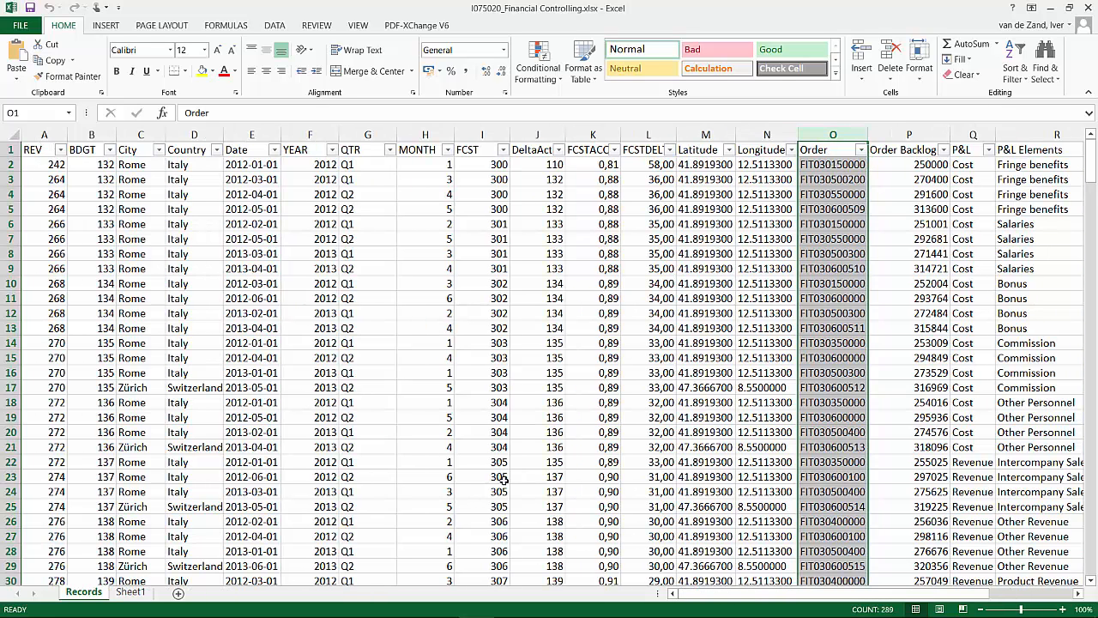
pyautogui.click(139, 250)
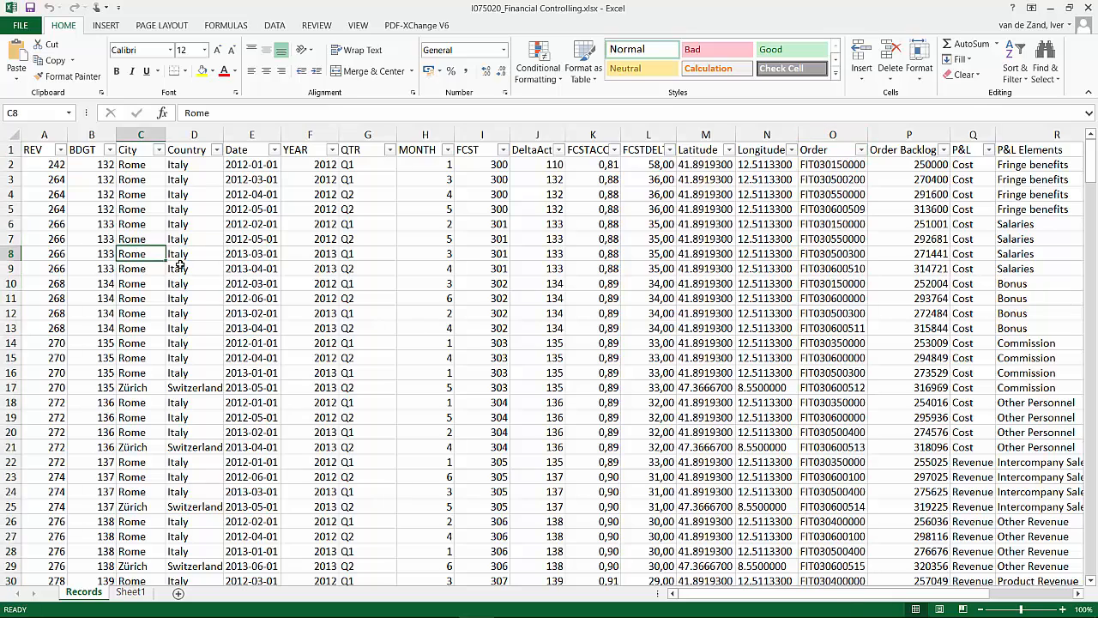
pyautogui.click(251, 251)
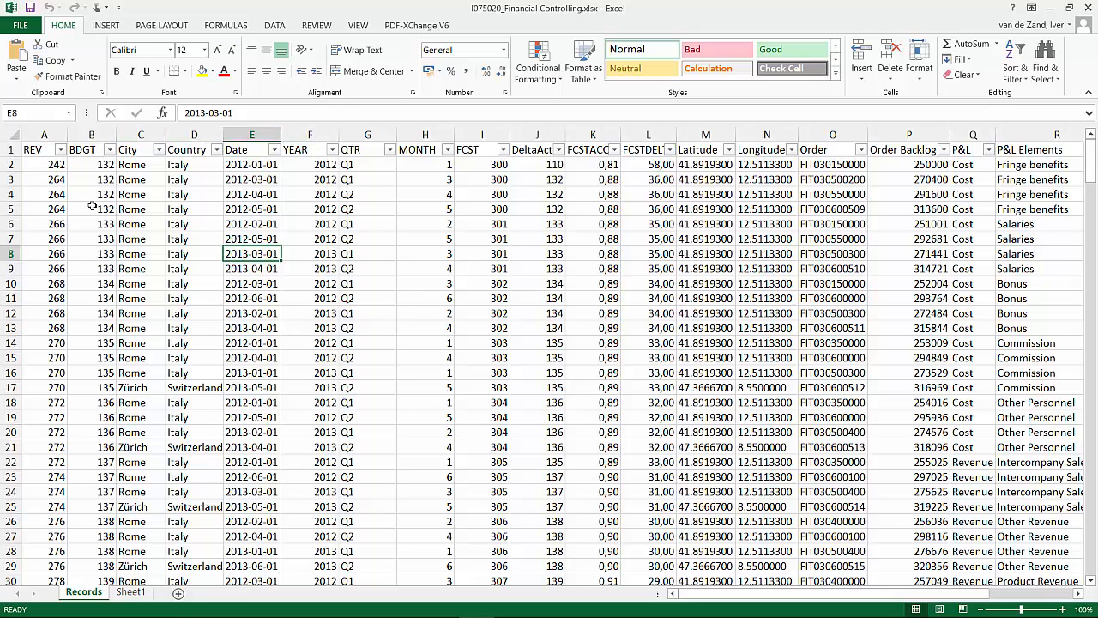
# Examine the measure columns REV, BDGT, FCST, DeltaAct, FCSTACC and FCSTDELTA on the Records sheet
pyautogui.click(39, 147)
pyautogui.hotkey('ctrl', 'shift', 'Down')
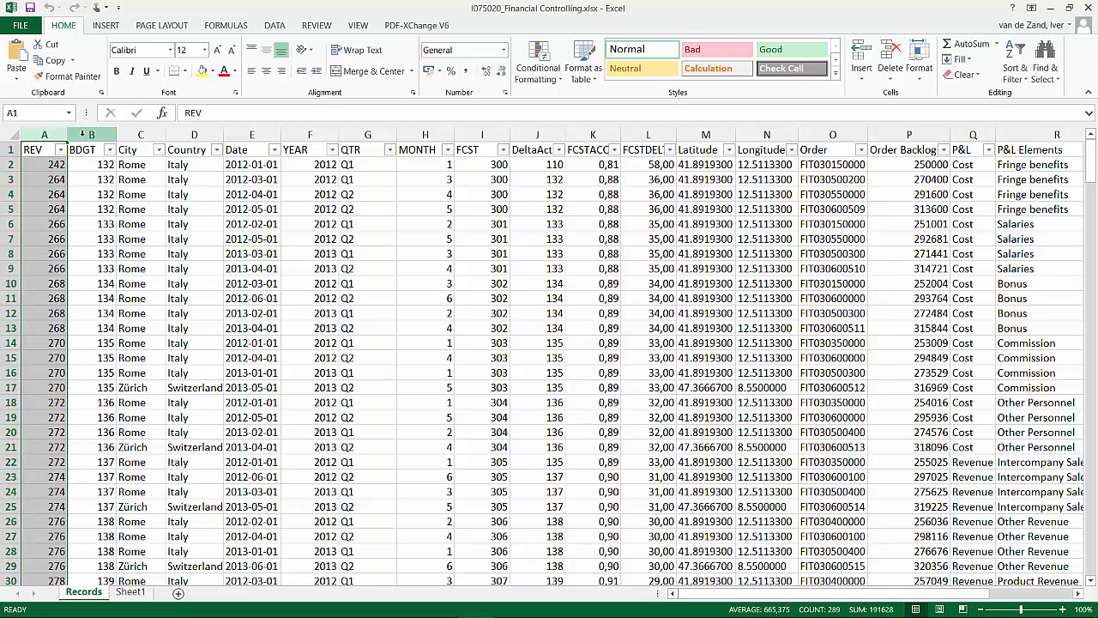
pyautogui.click(81, 134)
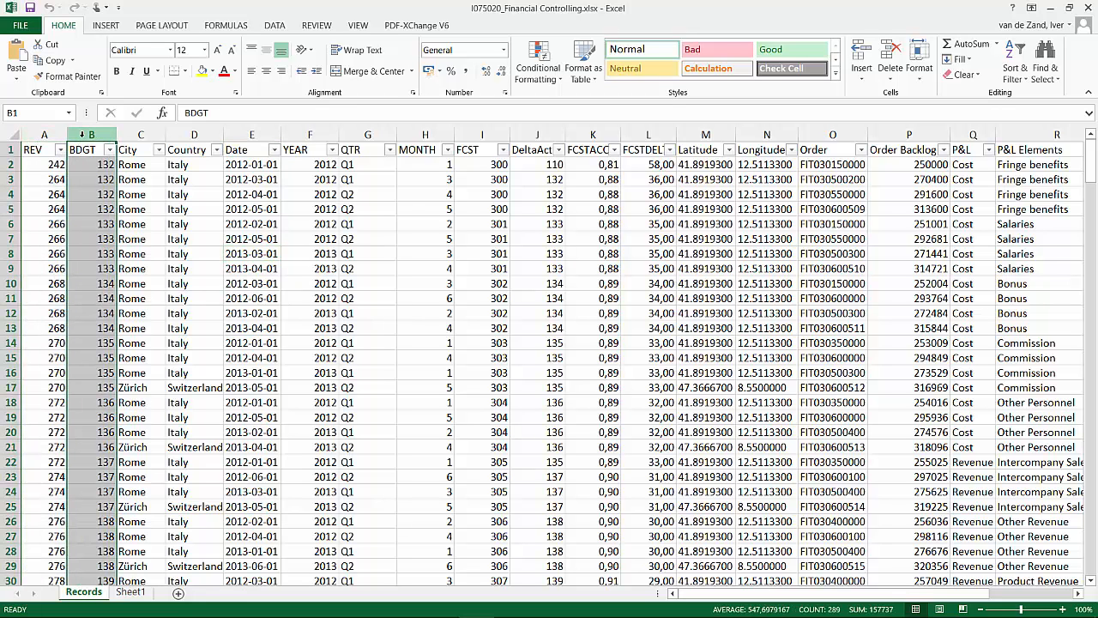
pyautogui.click(472, 150)
pyautogui.hotkey('ctrl', 'shift', 'Down')
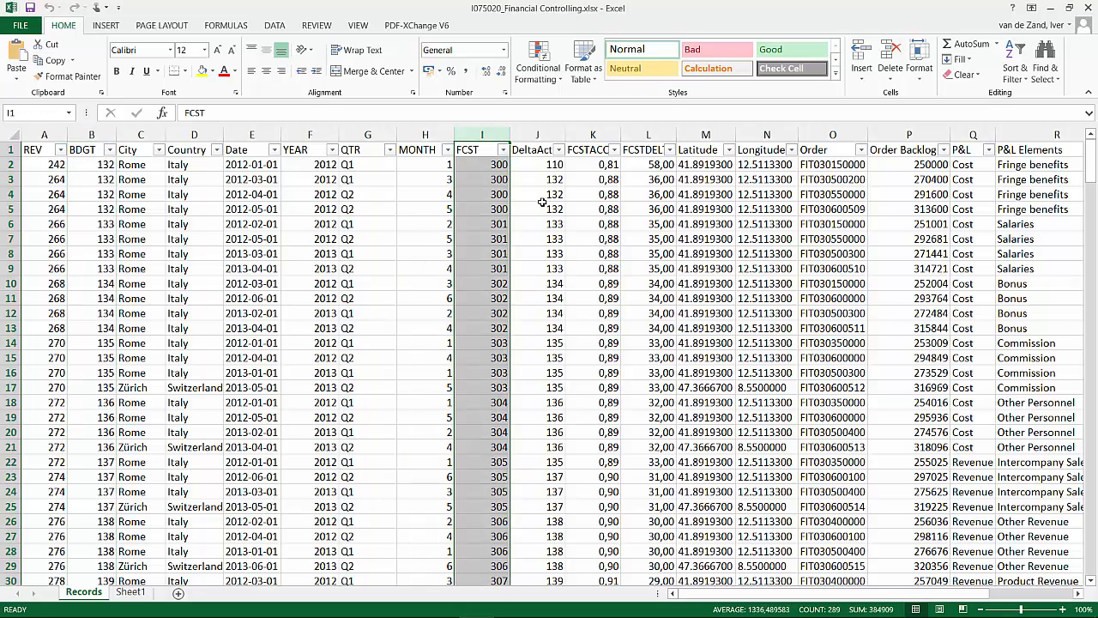
pyautogui.click(549, 135)
pyautogui.click(580, 134)
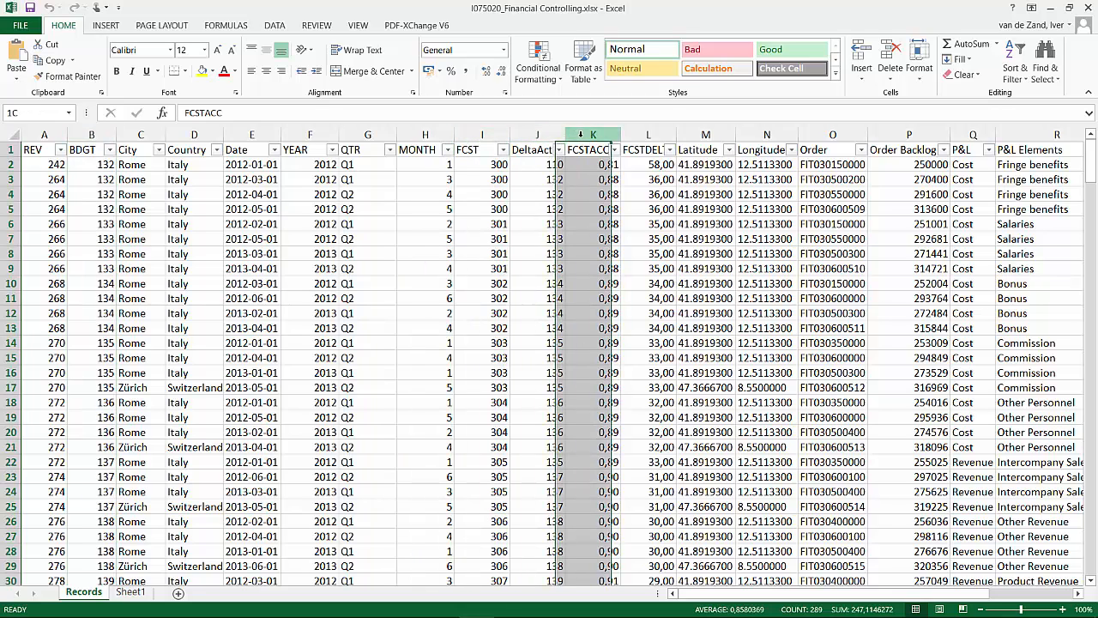
pyautogui.click(535, 133)
pyautogui.click(578, 134)
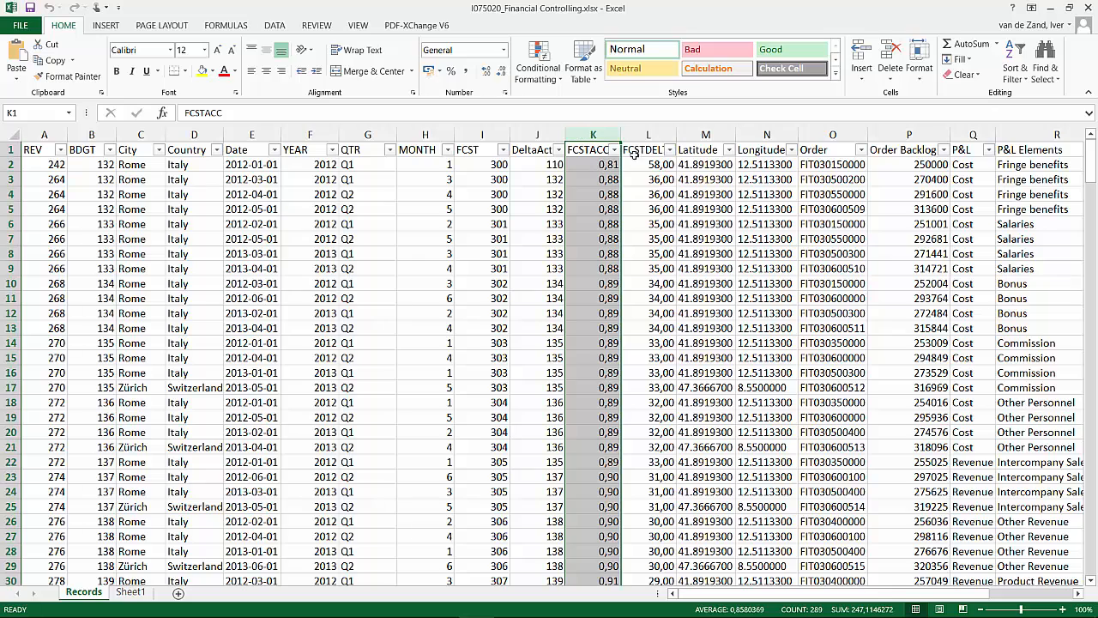
pyautogui.click(657, 136)
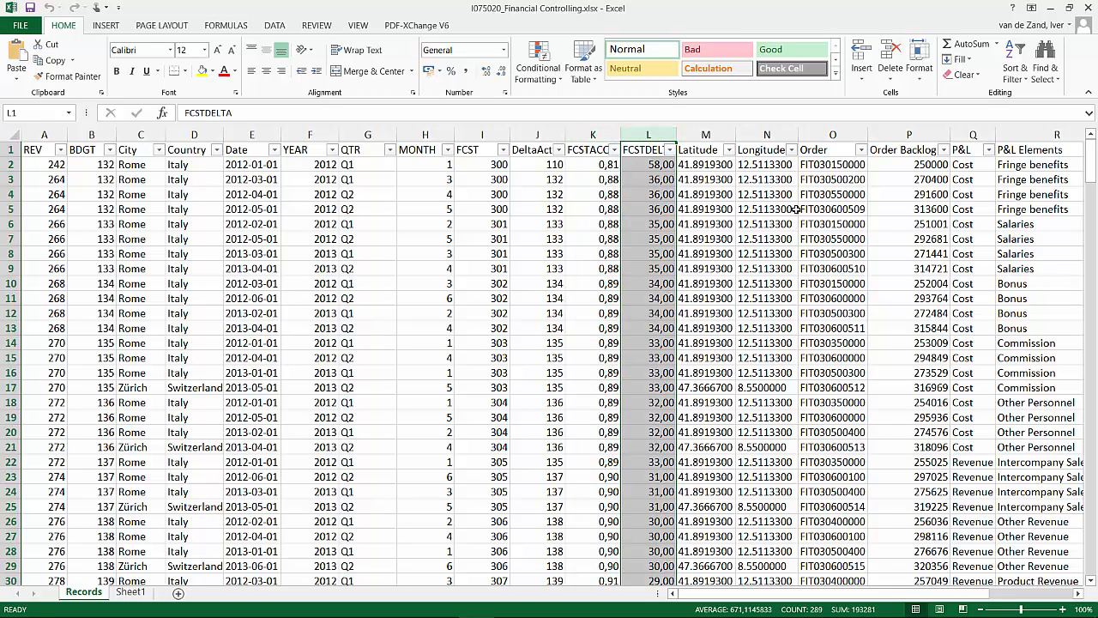
# Examine the Latitude and Longitude columns that hold the geographic coordinates of the records
pyautogui.click(705, 134)
pyautogui.click(767, 135)
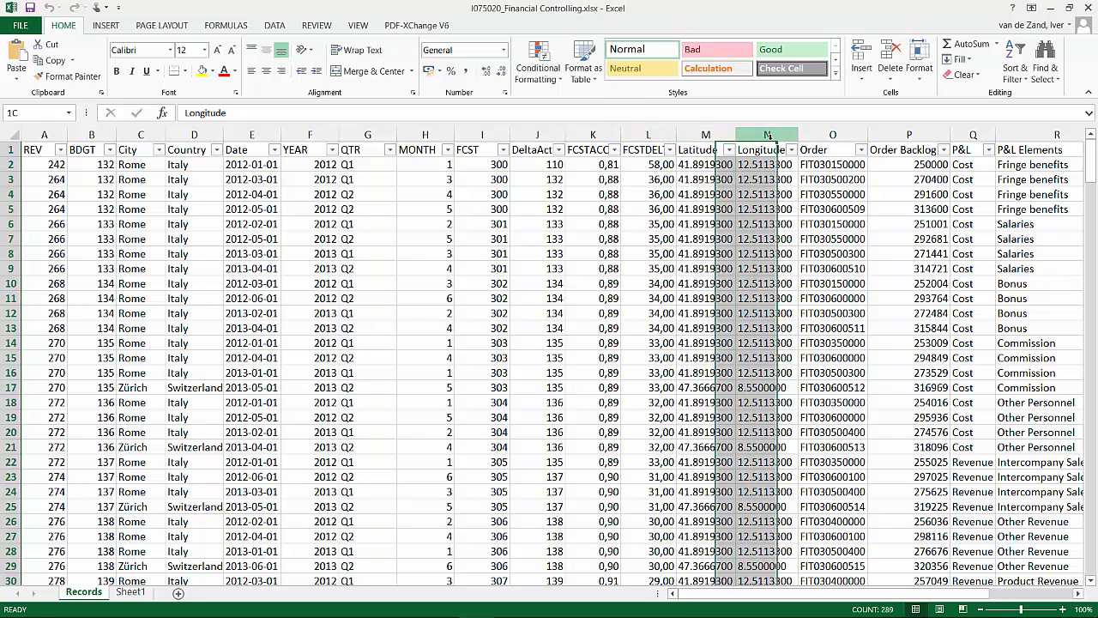
pyautogui.click(716, 136)
pyautogui.click(767, 135)
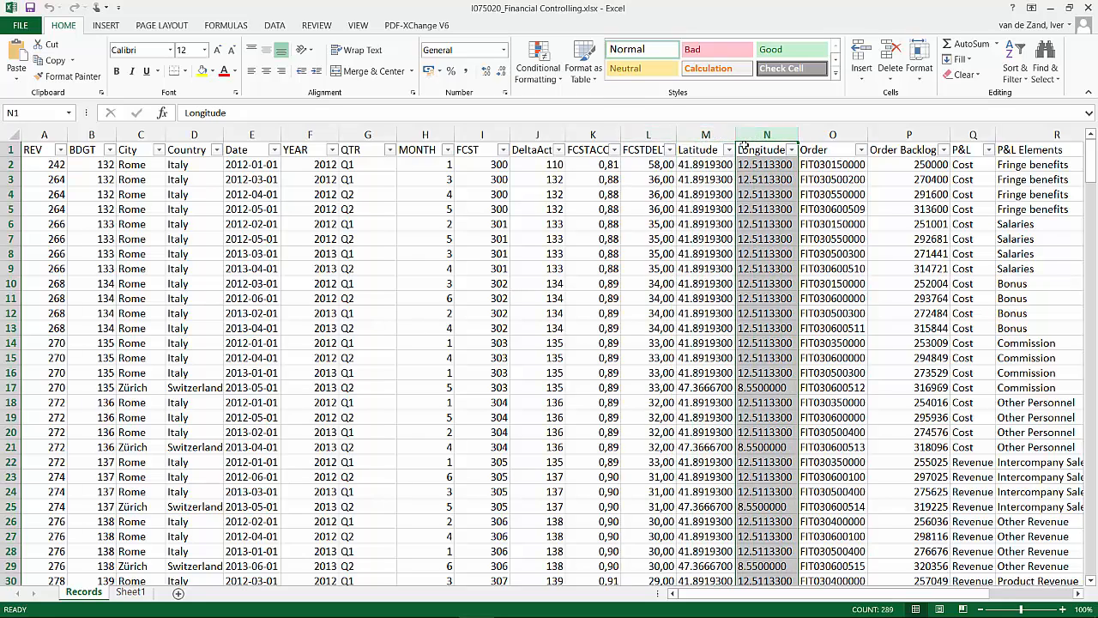
pyautogui.click(705, 135)
pyautogui.click(767, 134)
# Examine the P&L Elements, P&L Group and P&L columns that classify each record
pyautogui.moveTo(905, 596); pyautogui.dragTo(1005, 595)
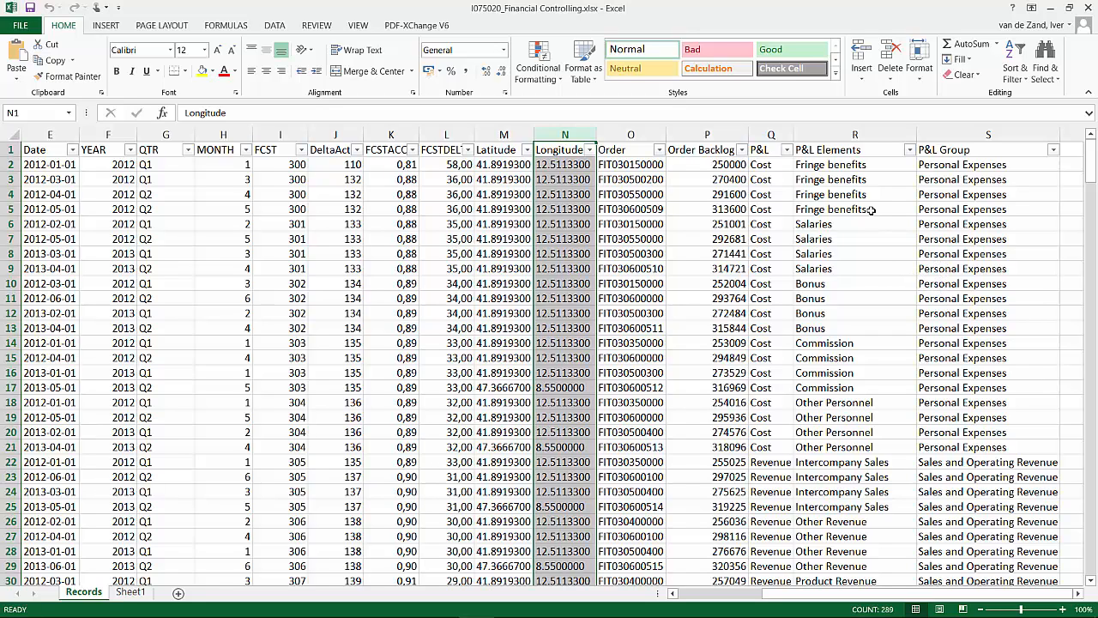
pyautogui.click(845, 138)
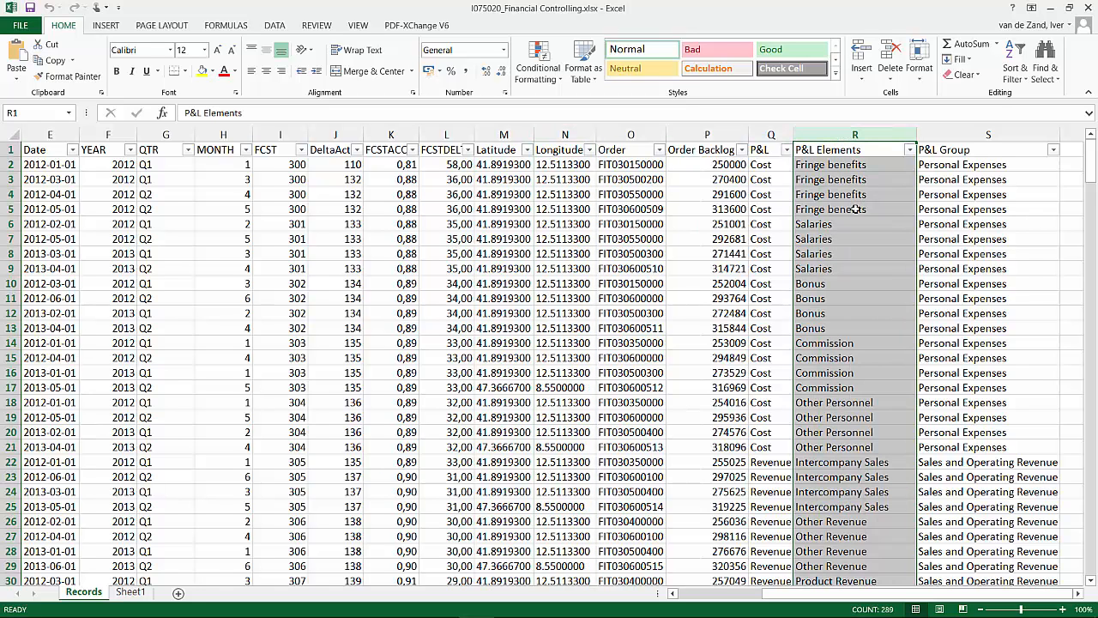
pyautogui.click(952, 135)
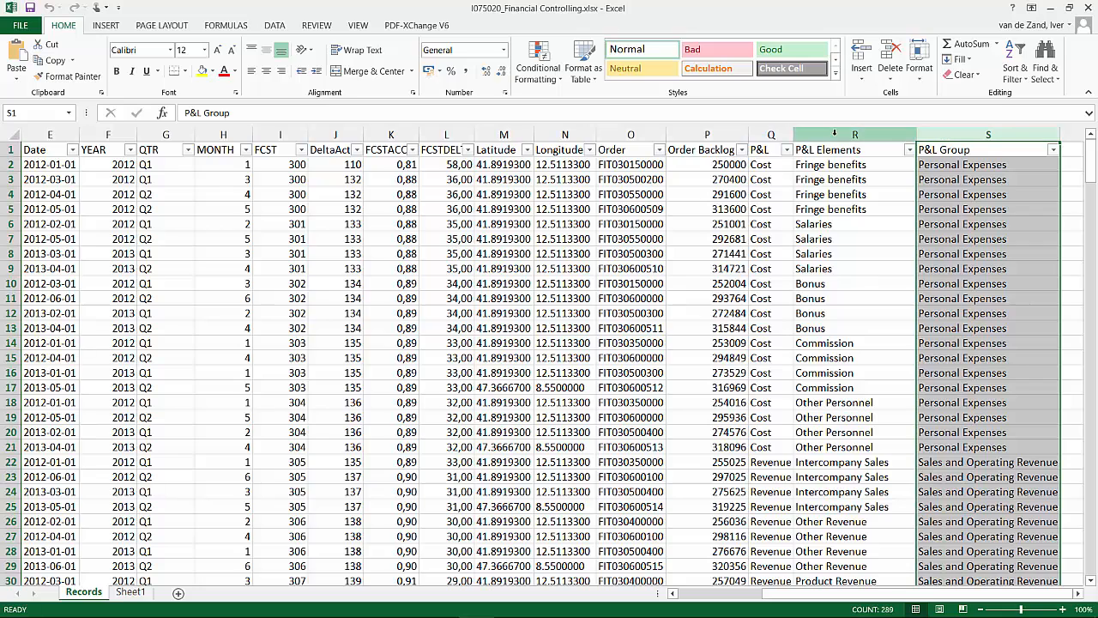
pyautogui.click(766, 135)
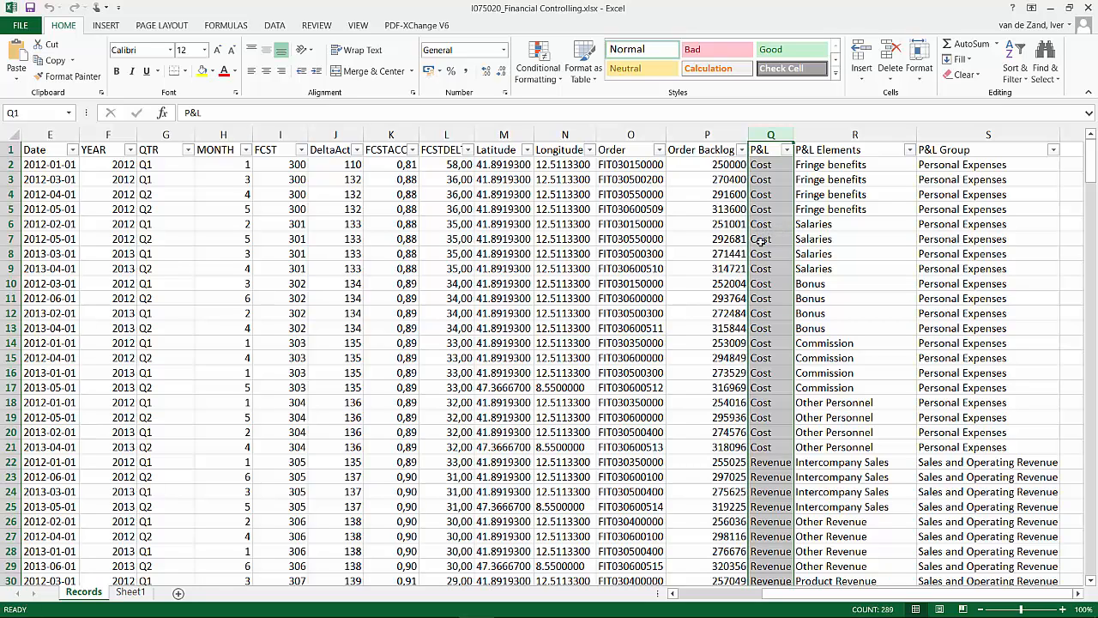
# Switch to SAP BusinessObjects Cloud in Chrome, open the Modeler's list of models and start a new model
pyautogui.moveTo(532, 613)
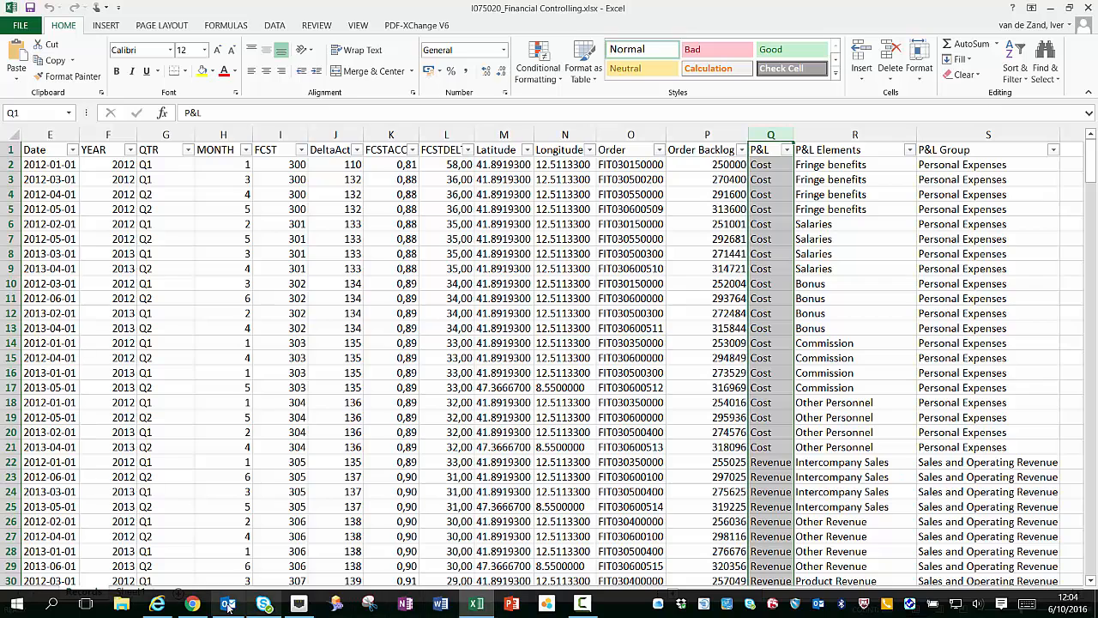
pyautogui.click(193, 604)
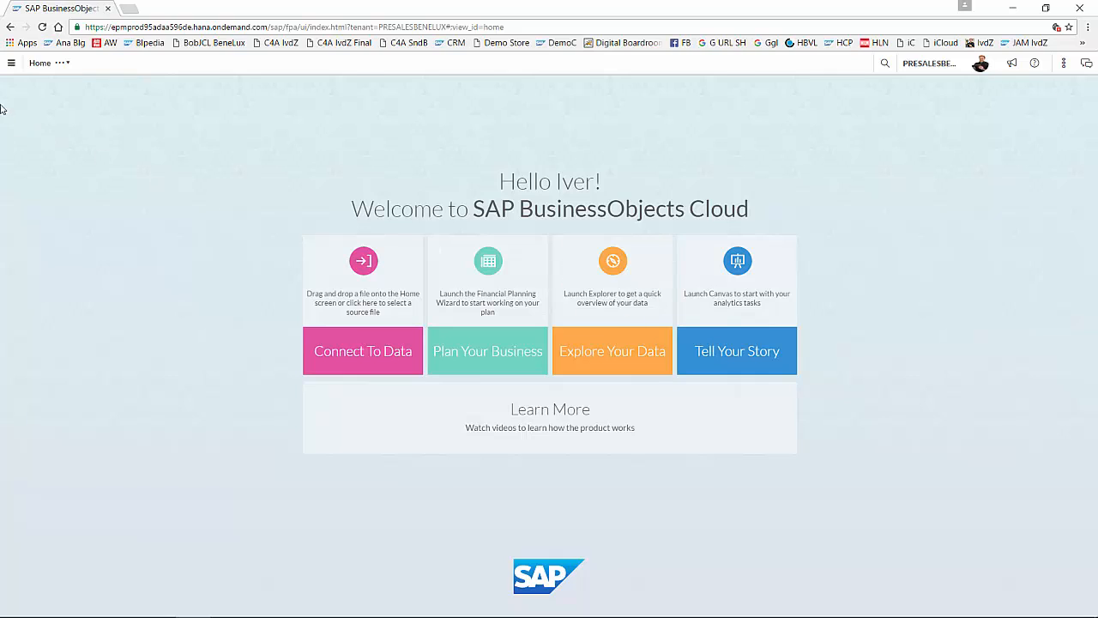
pyautogui.click(12, 66)
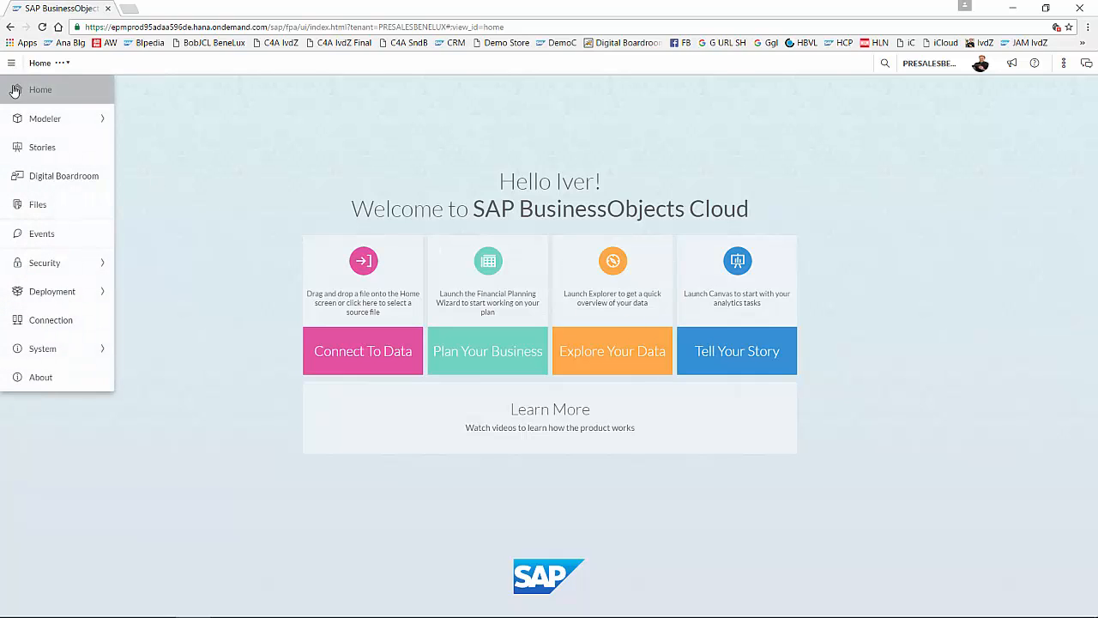
pyautogui.moveTo(27, 116)
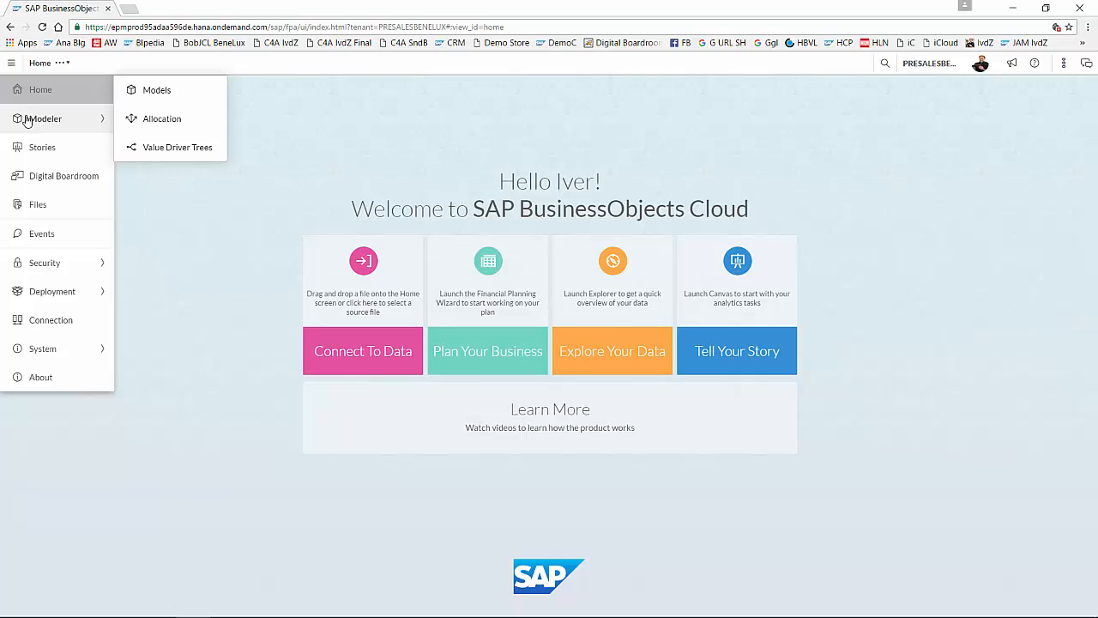
pyautogui.click(169, 96)
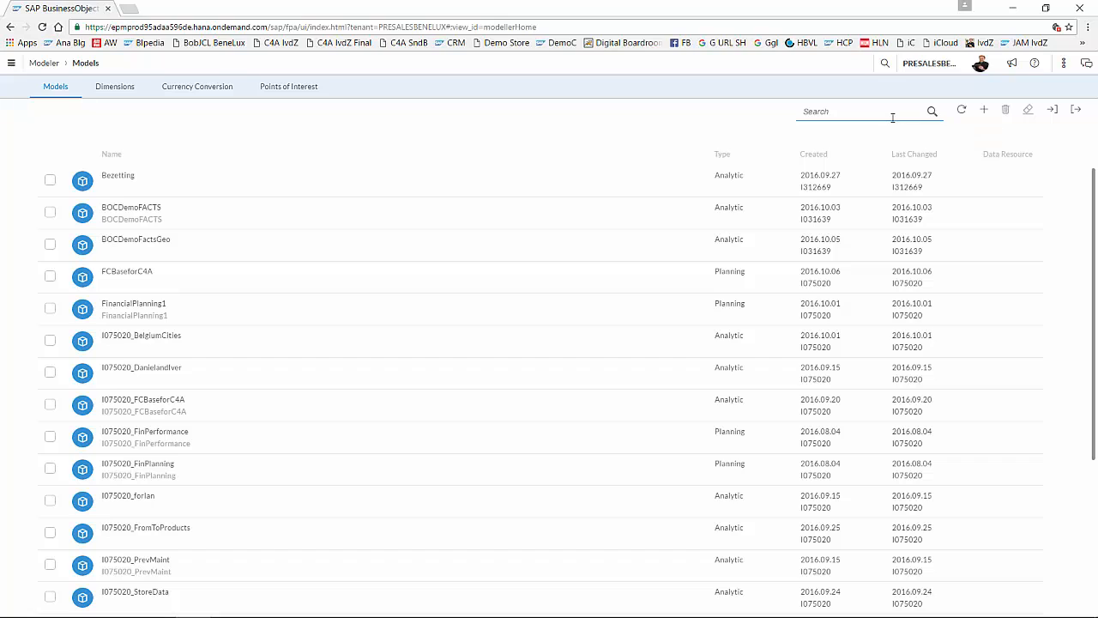
pyautogui.click(985, 113)
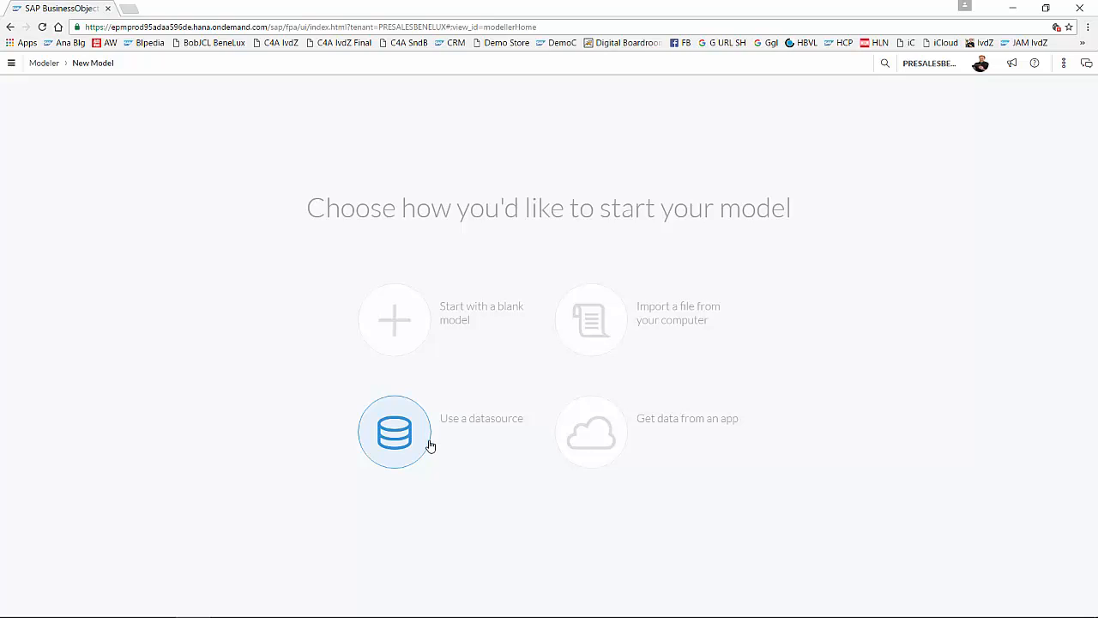
# Check the available app data sources, and choose I075020_Financial Controlling.xlsx from the computer as the model's source file
pyautogui.click(711, 438)
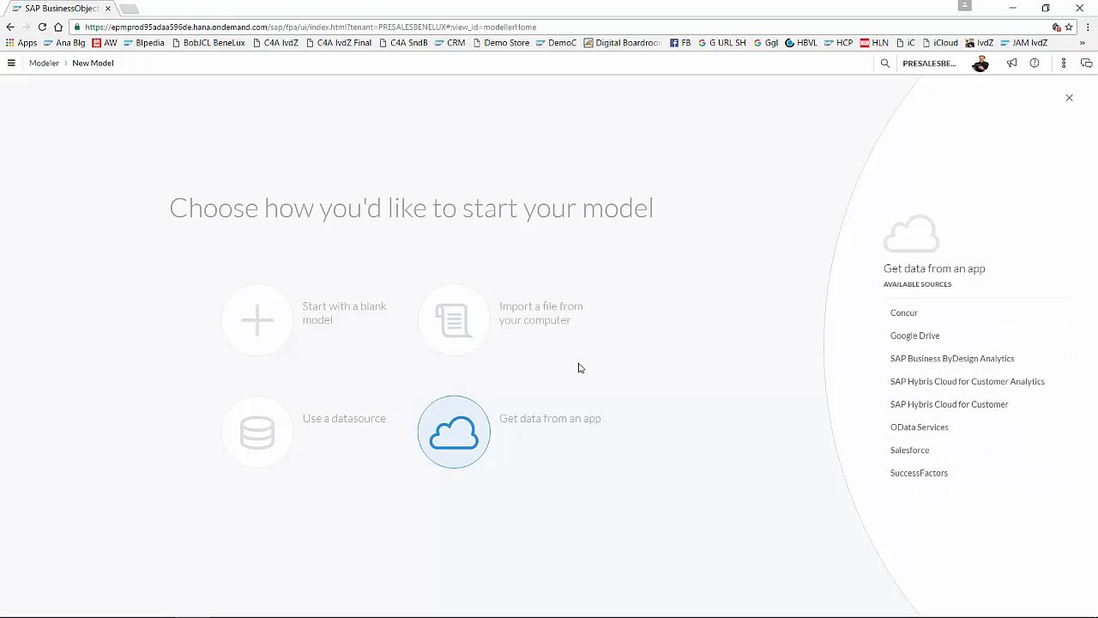
pyautogui.click(479, 323)
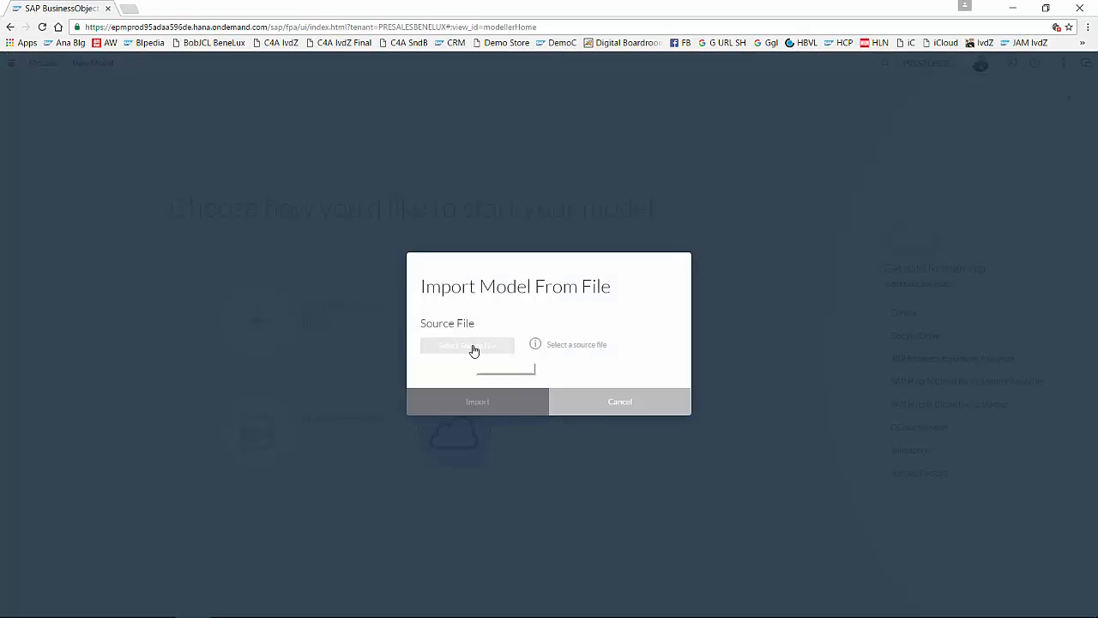
pyautogui.click(473, 347)
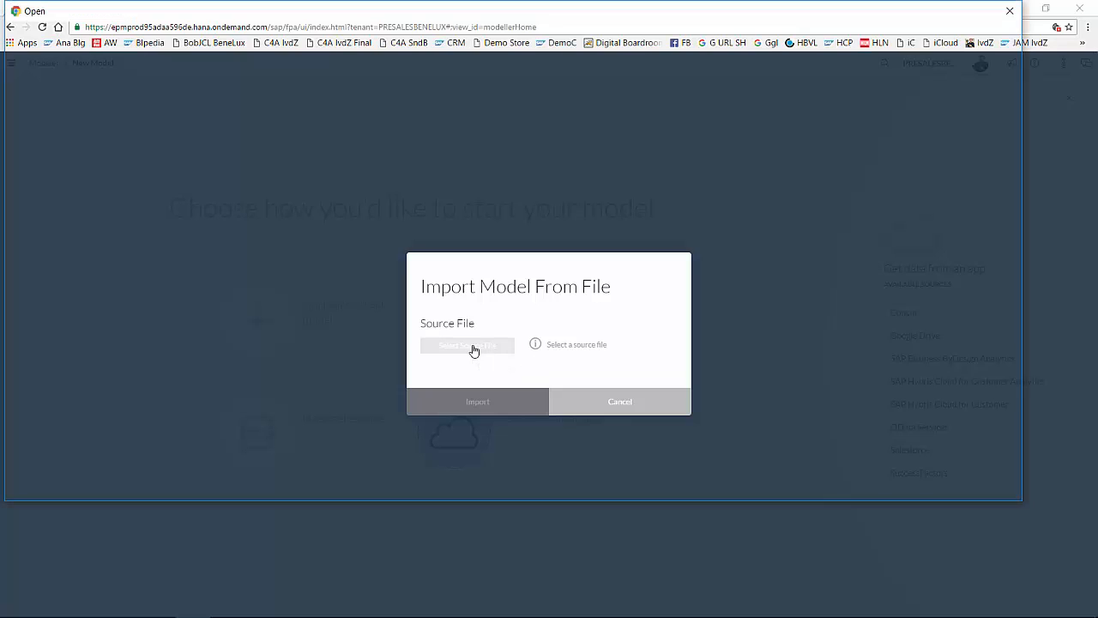
pyautogui.scroll(-3, 513, 358)
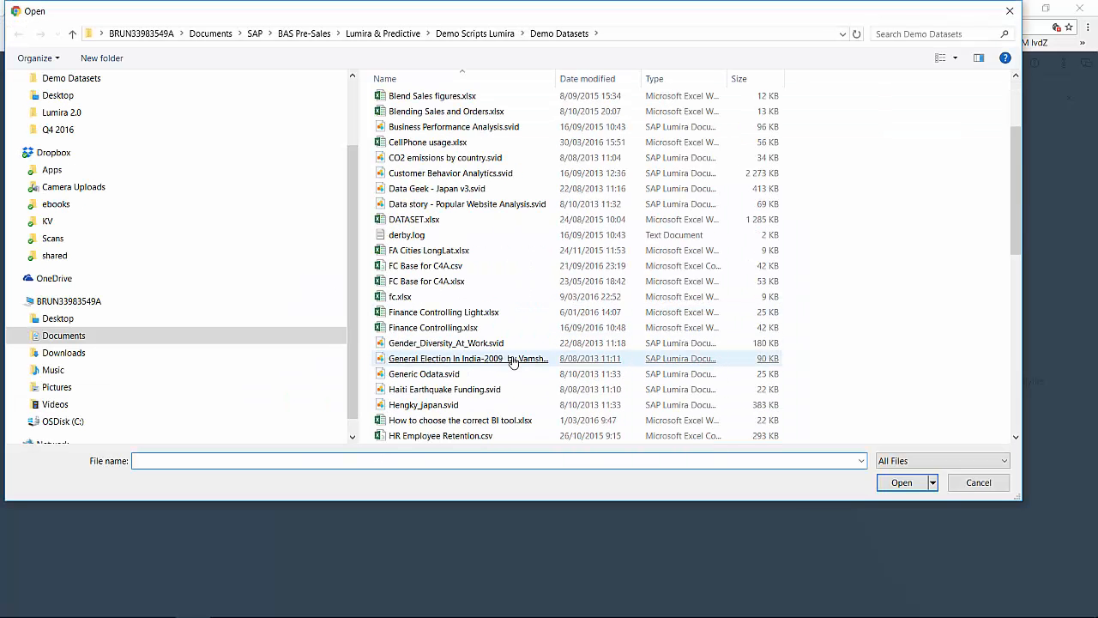
pyautogui.scroll(-2, 493, 360)
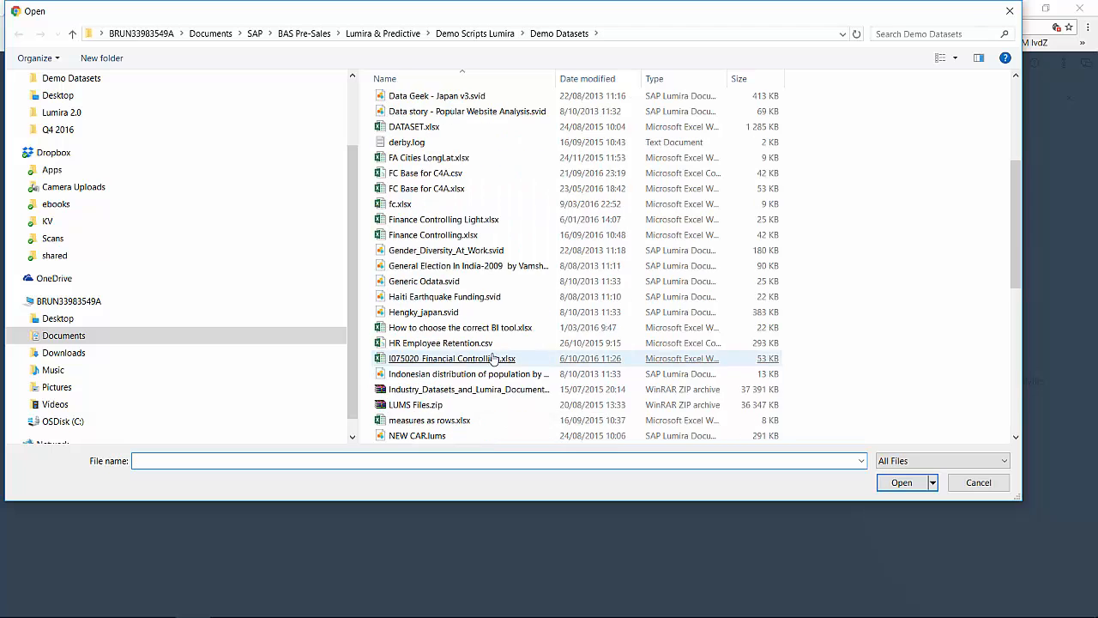
pyautogui.doubleClick(411, 436)
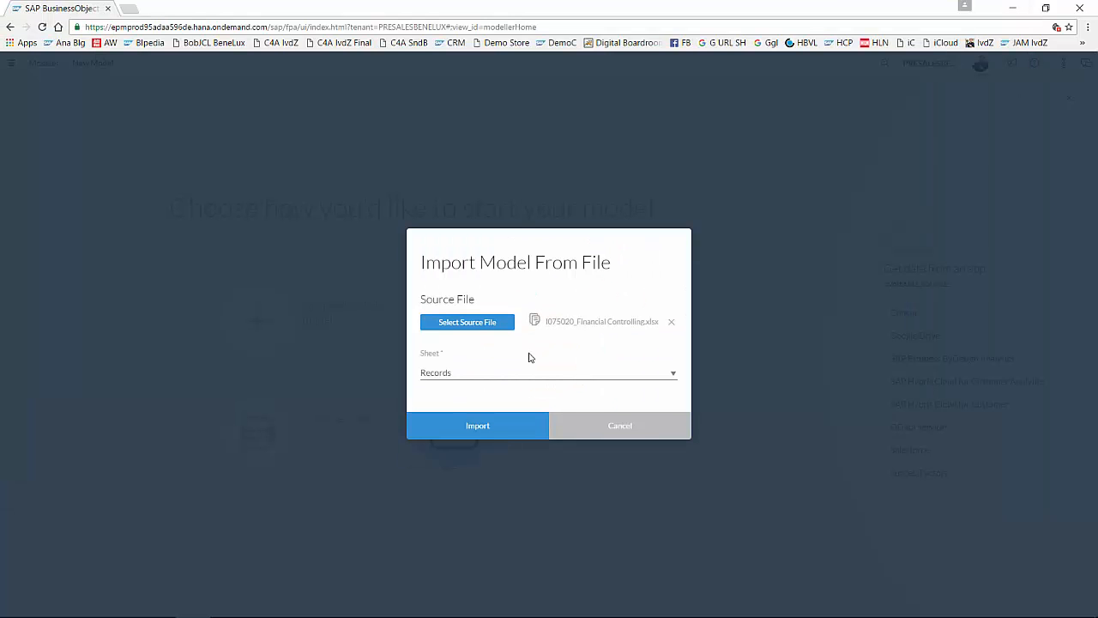
# Check the sheets available in the source file, keep Records selected and import it into the new model
pyautogui.click(672, 375)
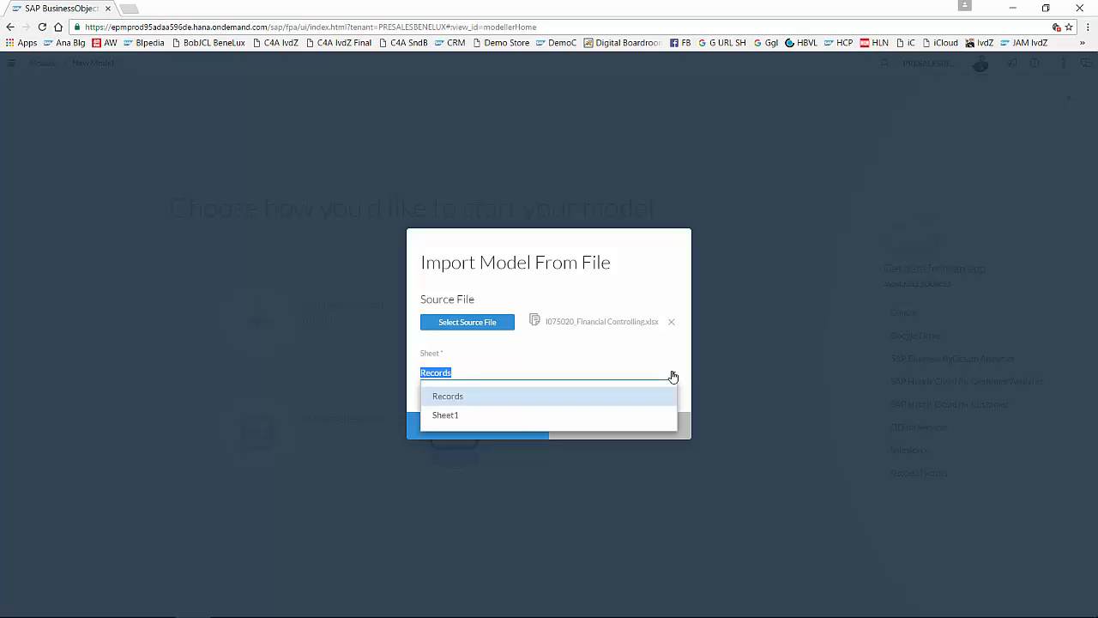
pyautogui.click(589, 358)
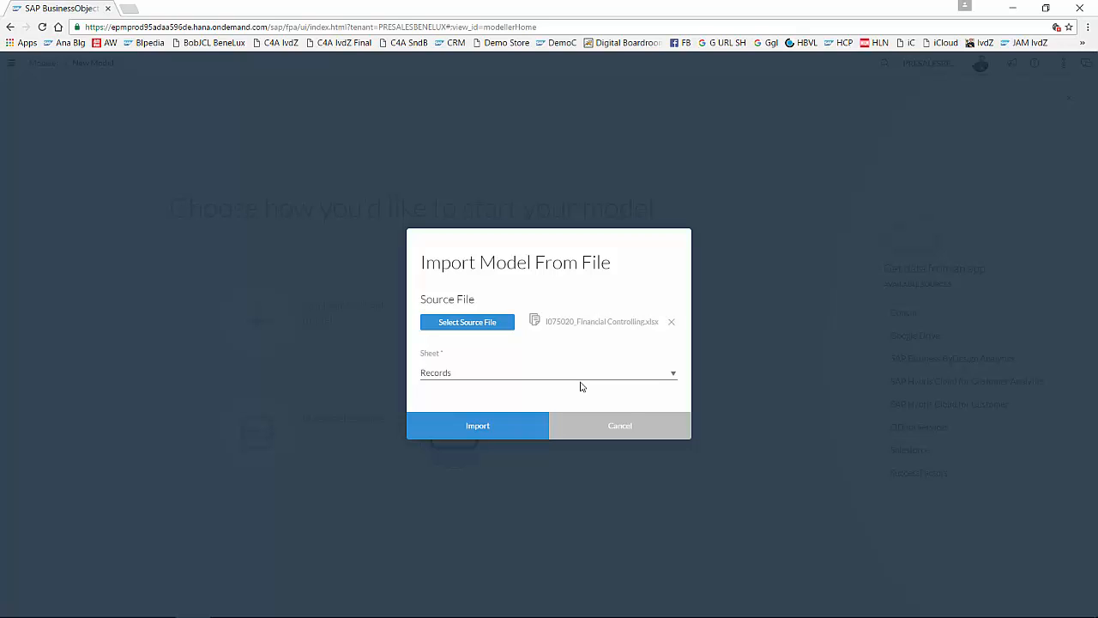
pyautogui.click(532, 432)
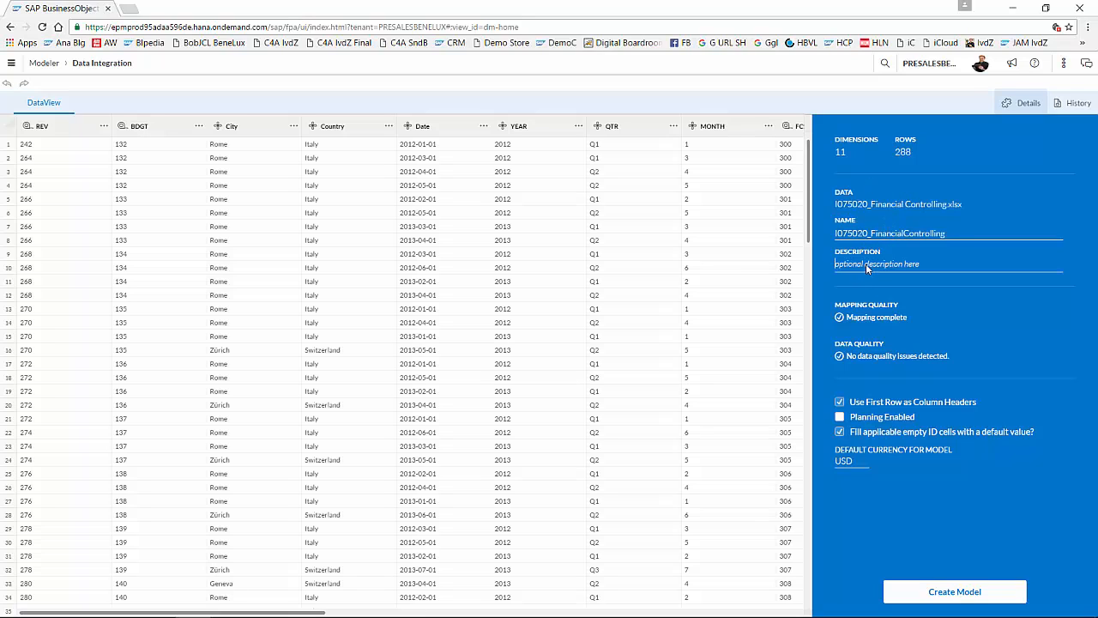
# Configure the model details with the description "Fin Controlling sample", planning enabled and EUR as the default currency
pyautogui.write('Fin Controlling sample')
pyautogui.click(840, 417)
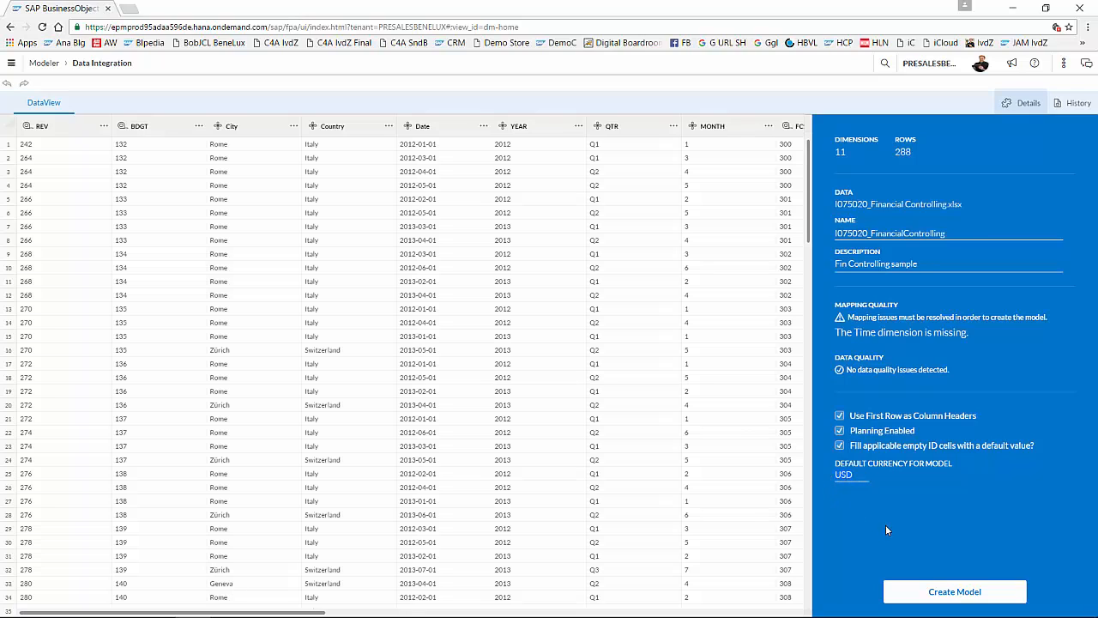
pyautogui.press('BackSpace')
pyautogui.press('BackSpace')
pyautogui.press('BackSpace')
pyautogui.write('EUR')
# Check the types available for the REV column, keep Measure and rename the column as Revenue
pyautogui.click(60, 129)
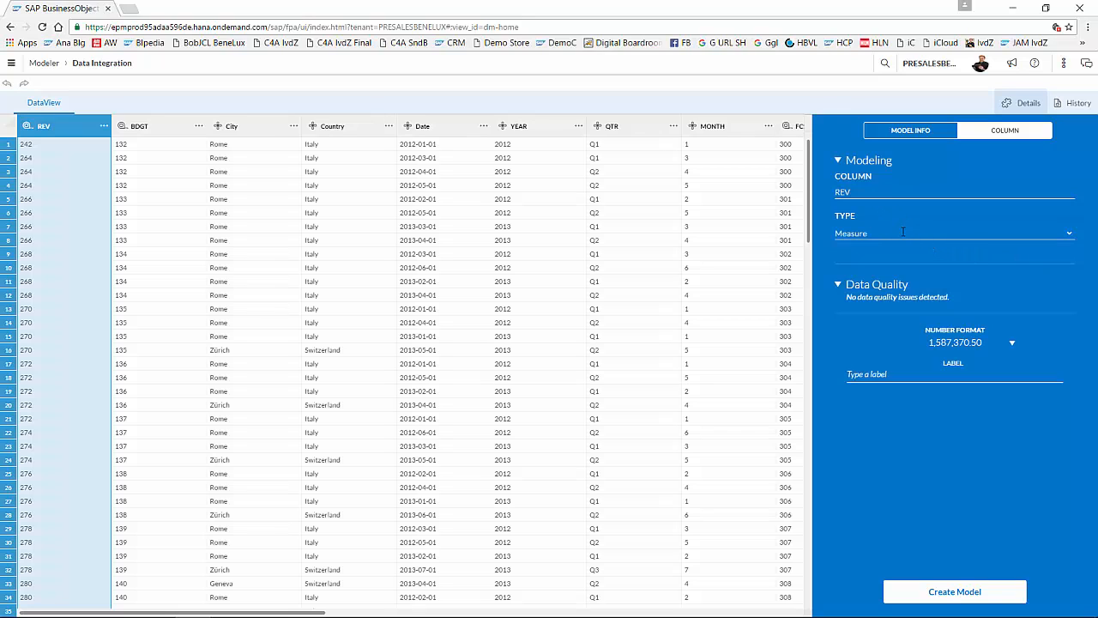
pyautogui.click(1068, 234)
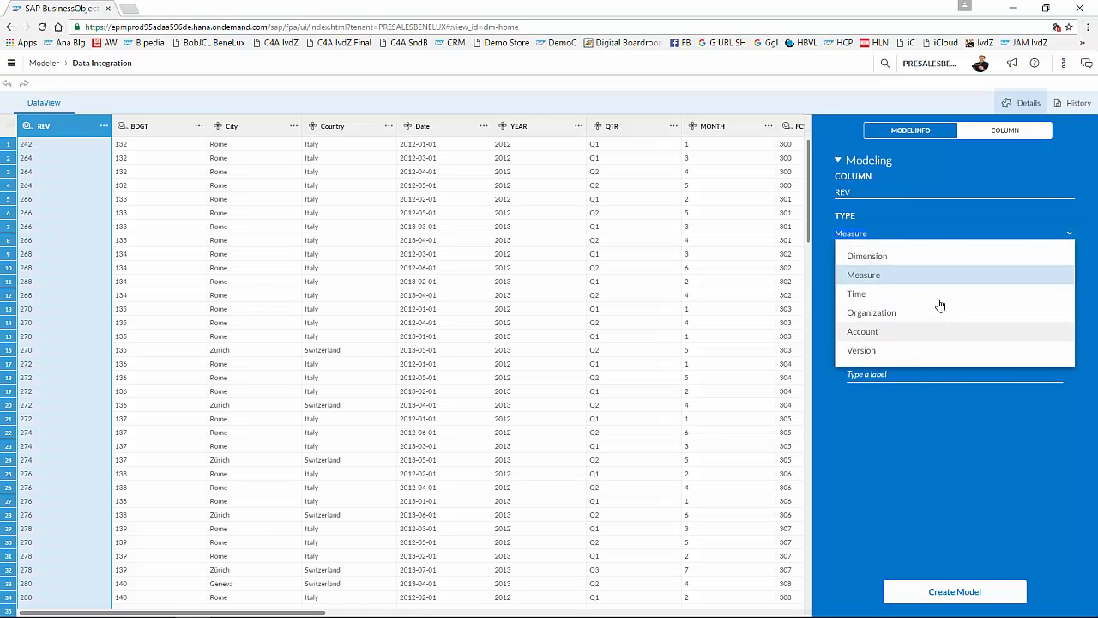
pyautogui.click(946, 220)
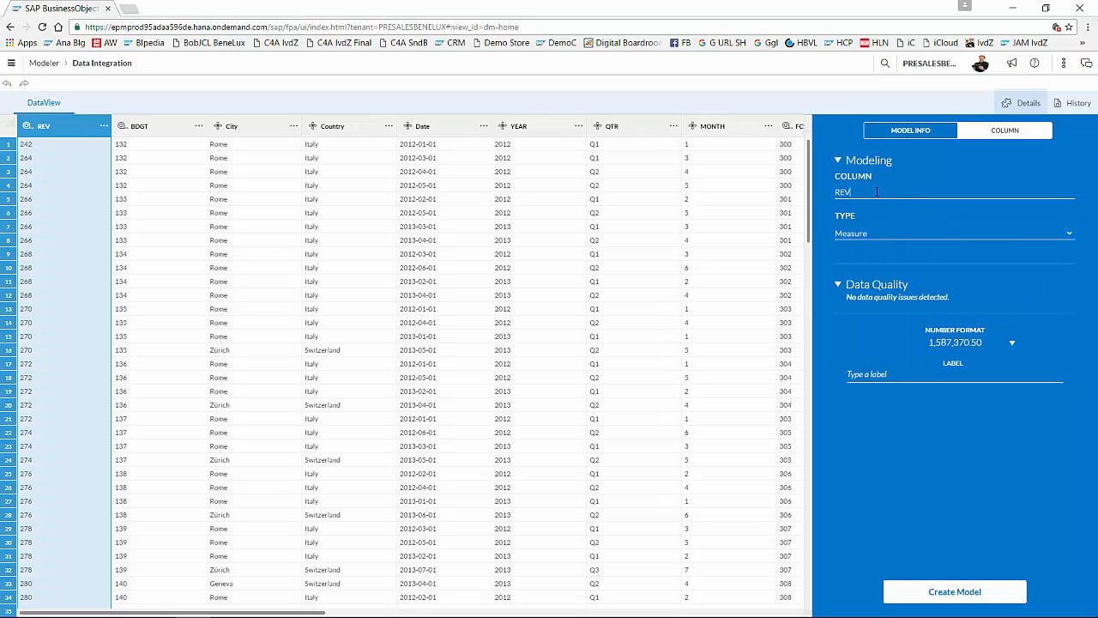
pyautogui.press('BackSpace')
pyautogui.press('BackSpace')
pyautogui.press('BackSpace')
pyautogui.write('Revenue')
# Rename the BDGT column as Budget
pyautogui.click(156, 129)
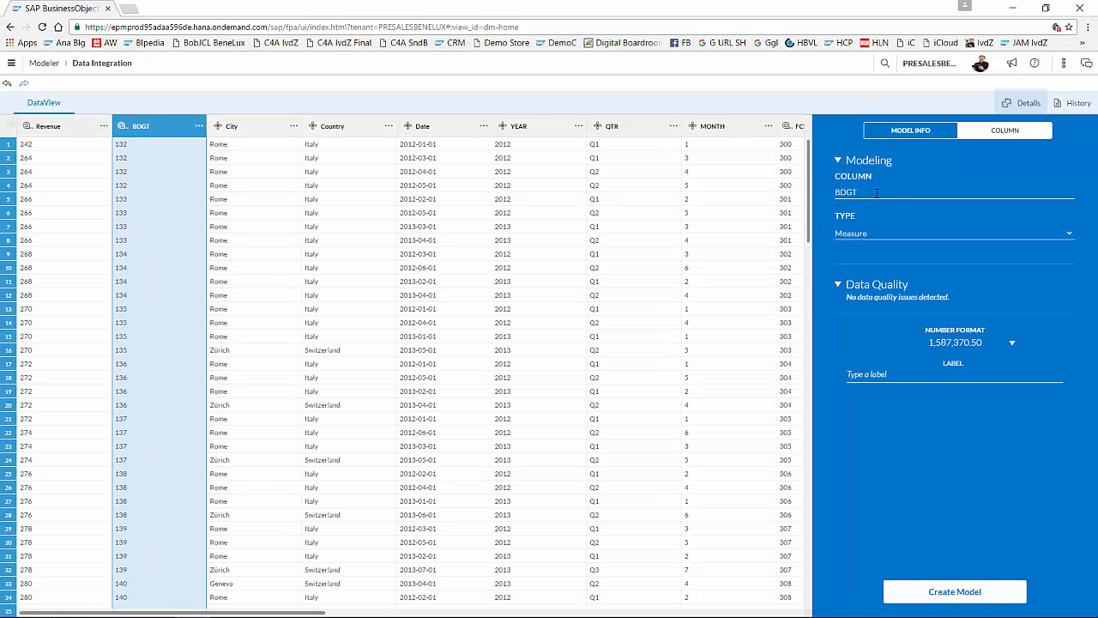
pyautogui.moveTo(876, 193); pyautogui.dragTo(810, 186)
pyautogui.write('Budget')
# Review the record summaries of the City and Country columns, and set the Date column's type to Time
pyautogui.click(271, 139)
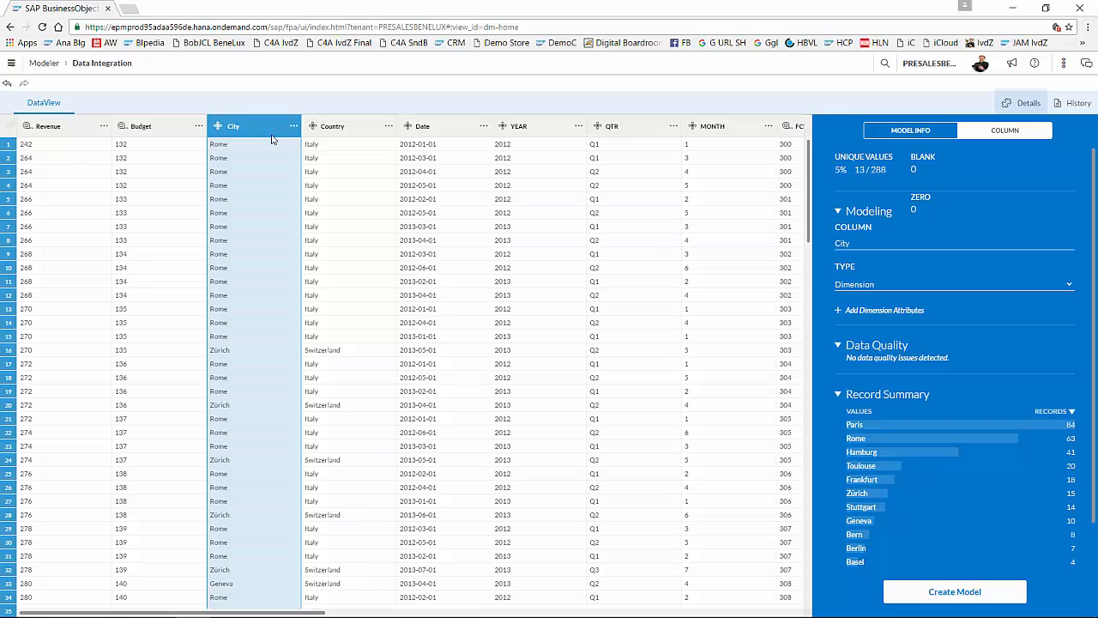
pyautogui.click(364, 129)
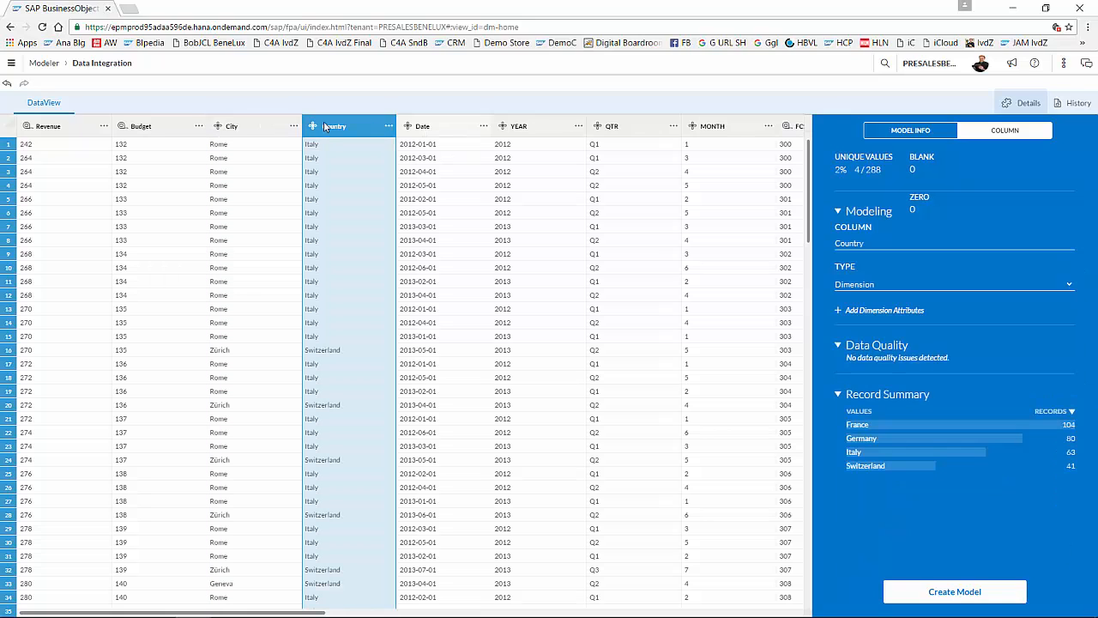
pyautogui.click(275, 134)
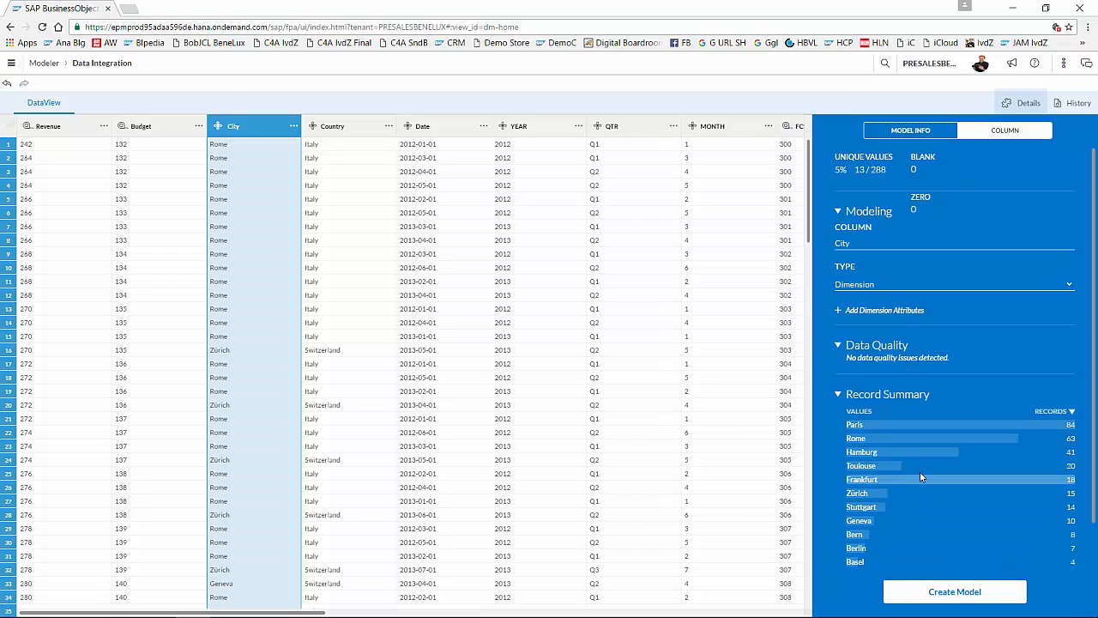
pyautogui.click(351, 133)
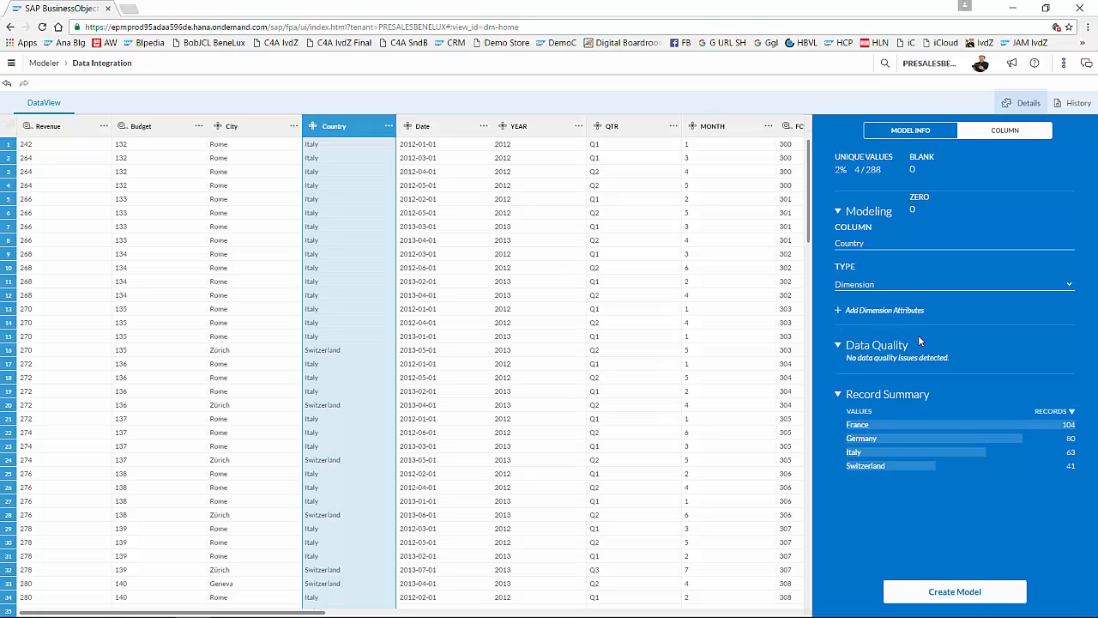
pyautogui.click(449, 132)
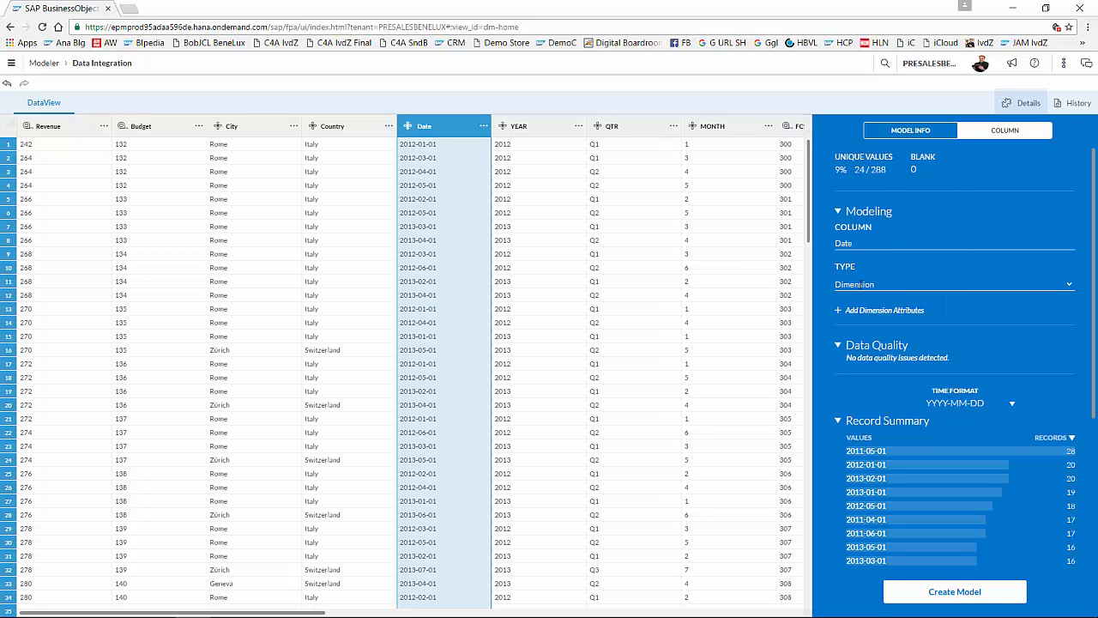
pyautogui.click(1068, 286)
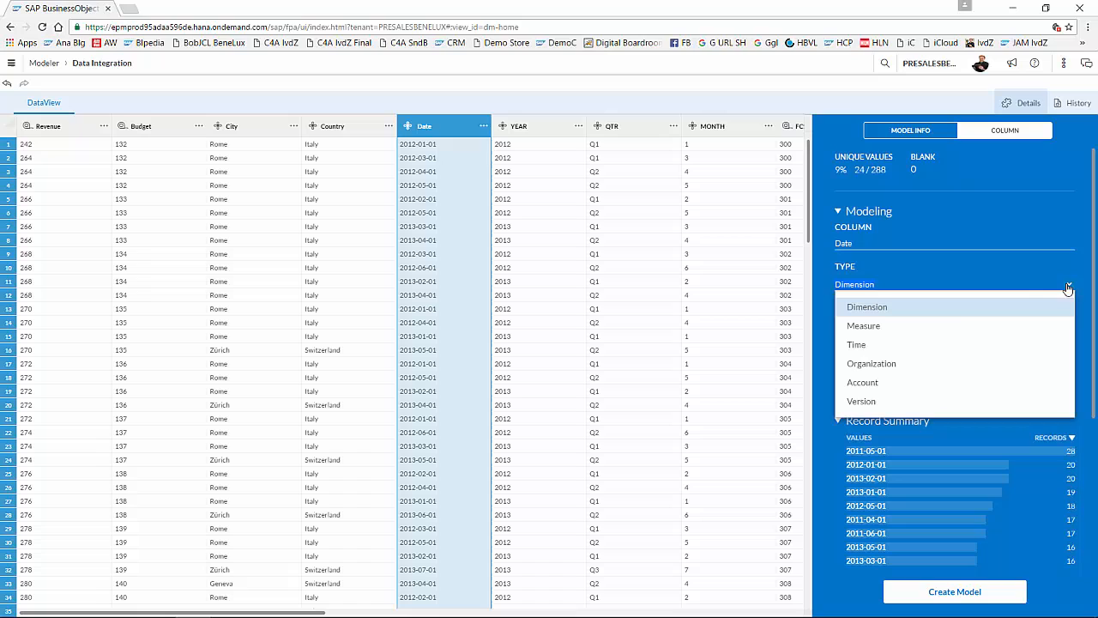
pyautogui.click(901, 347)
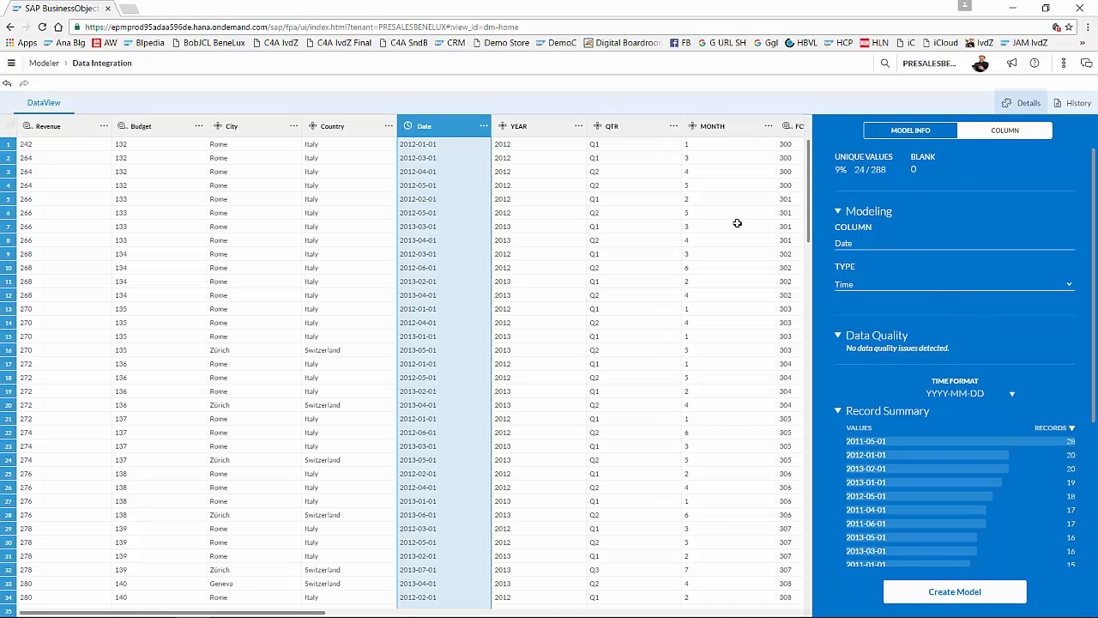
# Check the YEAR, QTR and MONTH columns, and rename the FCST column as ForeCastOutlook
pyautogui.click(571, 134)
pyautogui.click(645, 134)
pyautogui.click(724, 131)
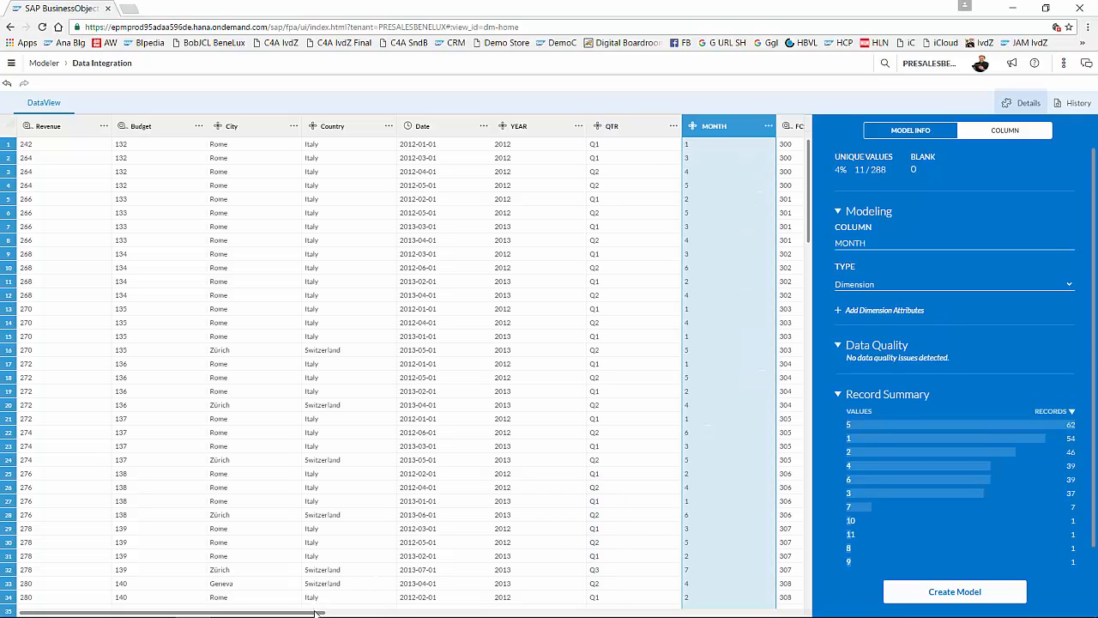
pyautogui.moveTo(318, 611); pyautogui.dragTo(498, 611)
pyautogui.click(395, 132)
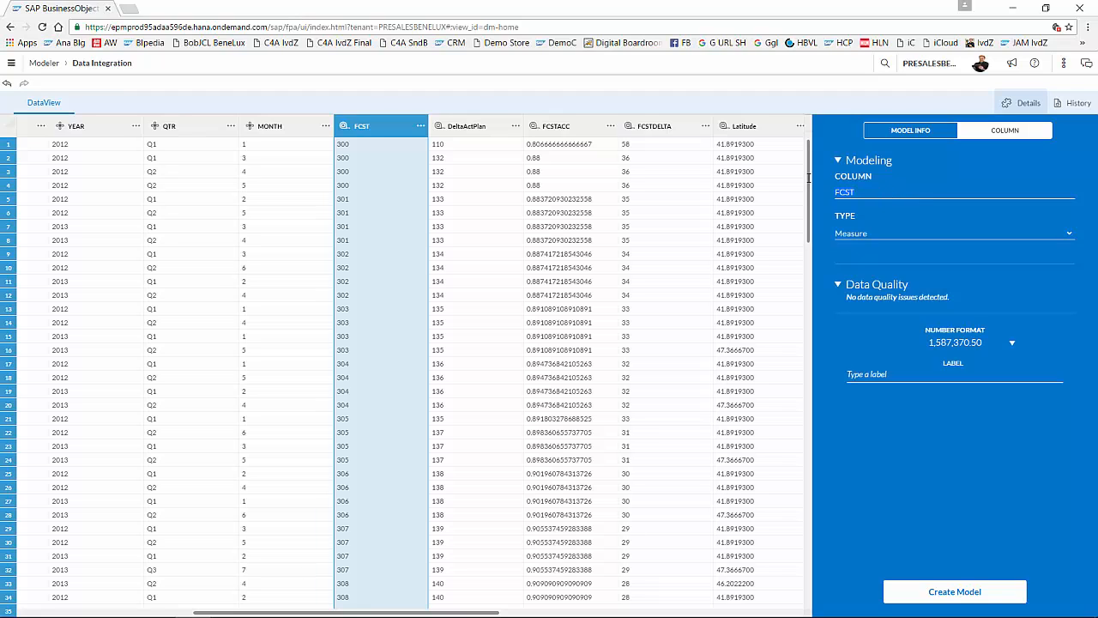
pyautogui.write('ForeCastOutlook')
# Rename the DeltaActPlan column as DeltaARev_Plan
pyautogui.click(493, 132)
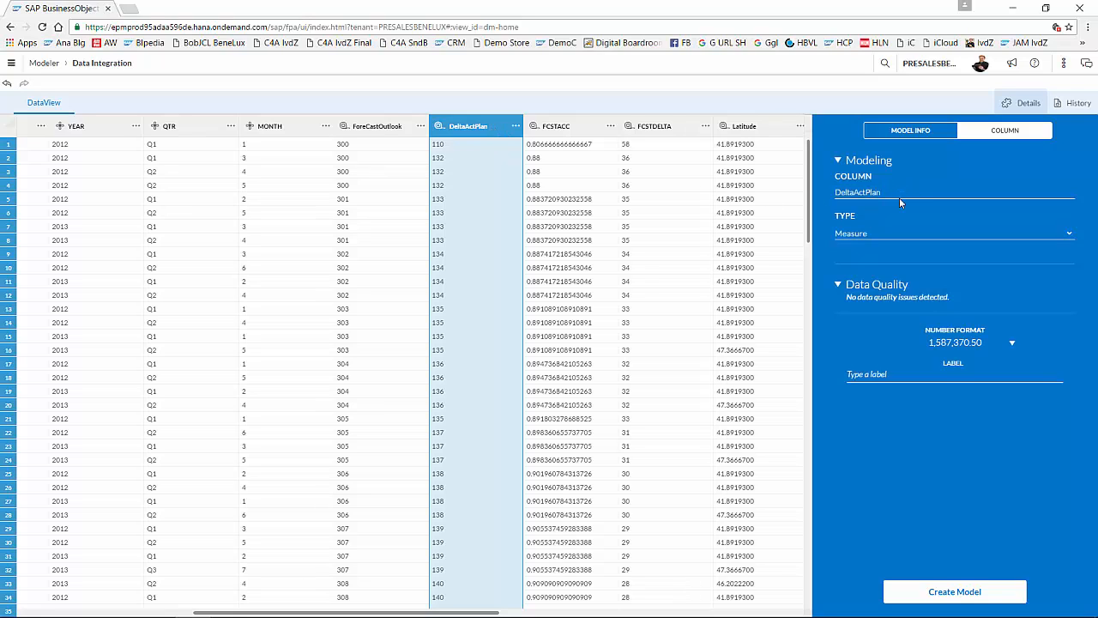
pyautogui.press('BackSpace')
pyautogui.press('BackSpace')
pyautogui.write('Re')
# Examine the FCSTACC, Latitude, Longitude and Order columns, and the options for combining Order with other columns
pyautogui.click(572, 130)
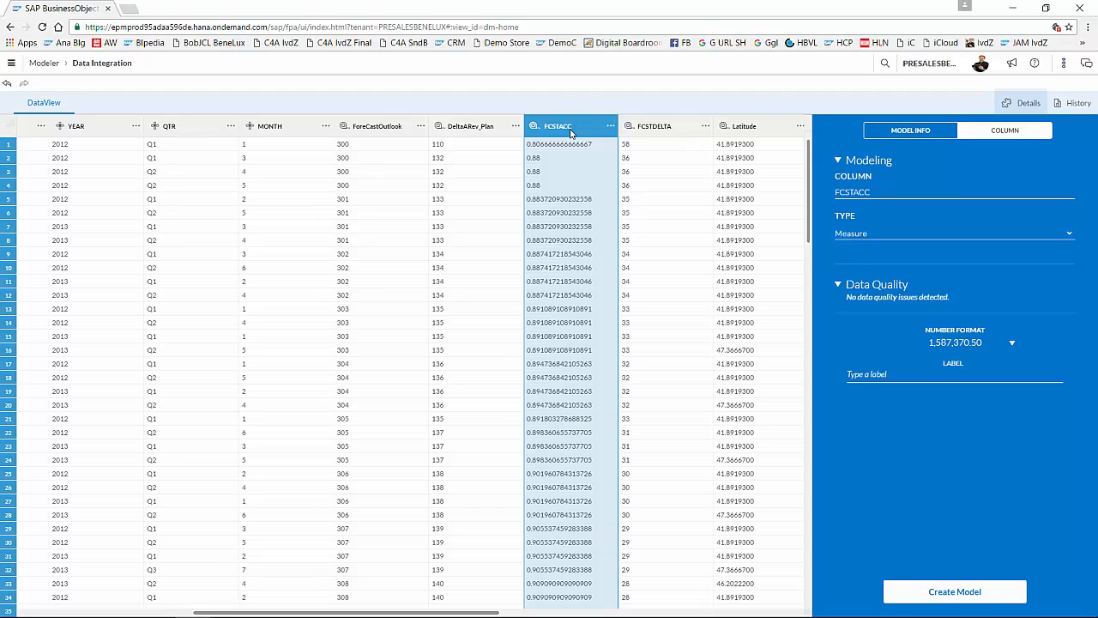
pyautogui.click(763, 131)
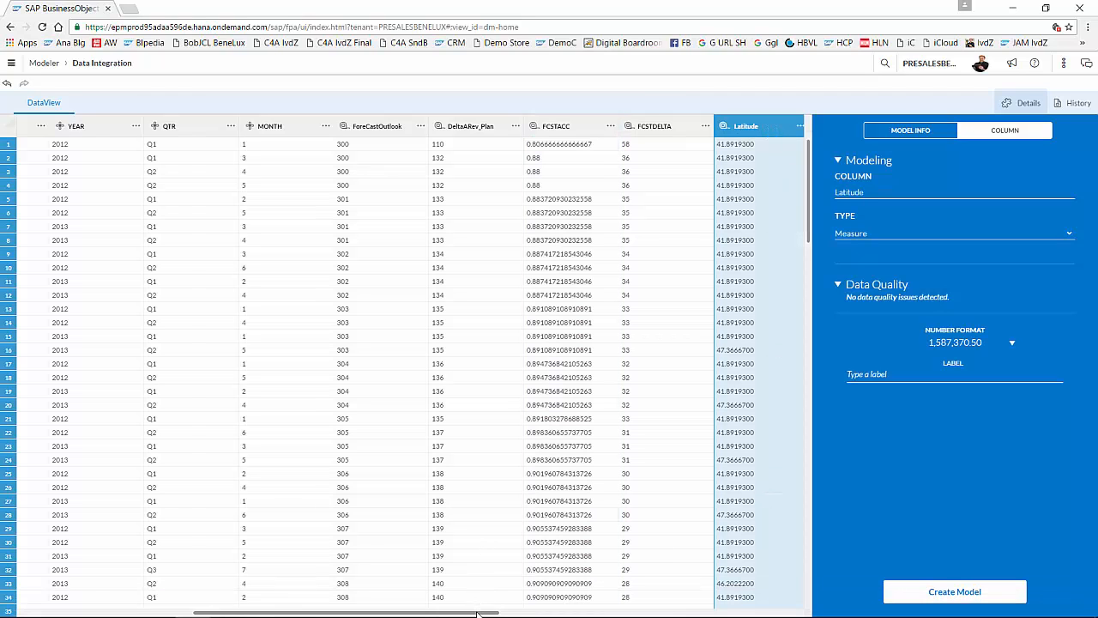
pyautogui.moveTo(478, 614); pyautogui.dragTo(609, 612)
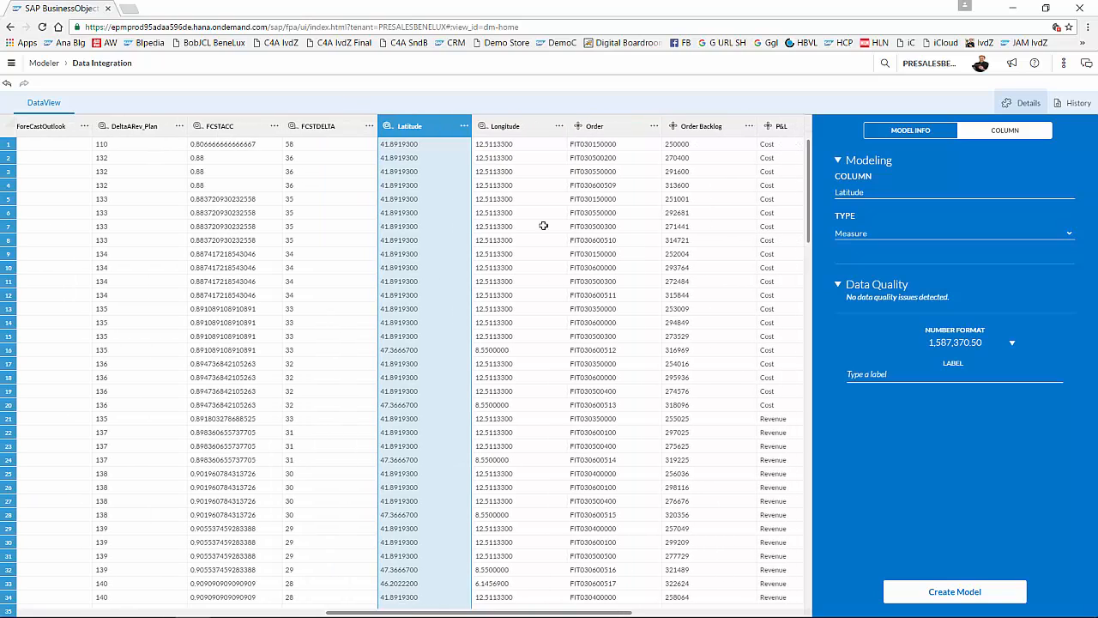
pyautogui.click(546, 140)
pyautogui.click(627, 135)
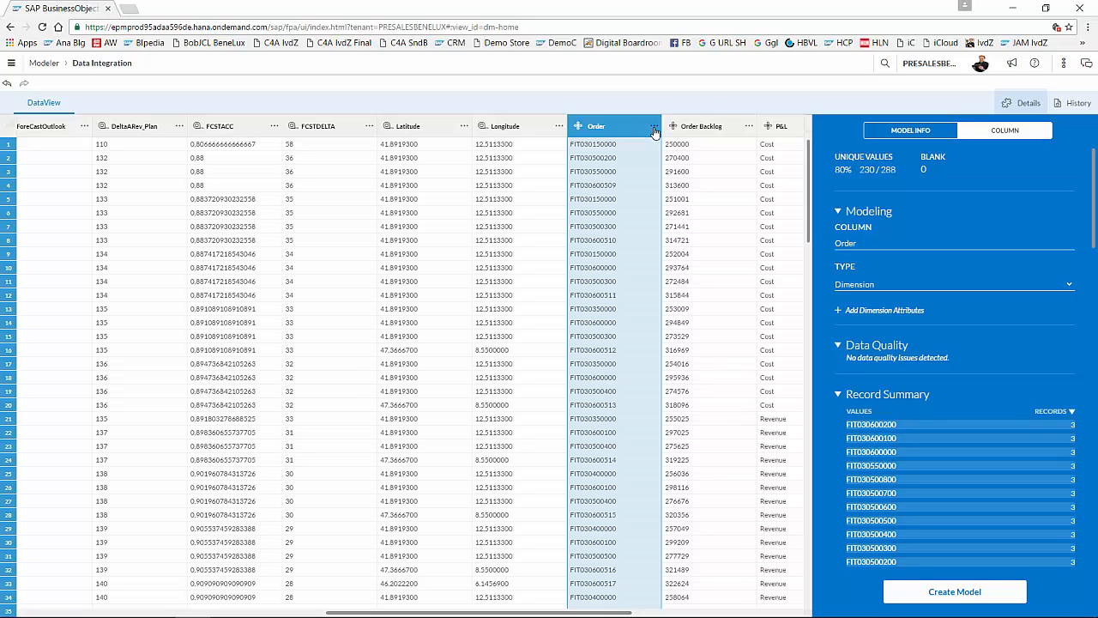
pyautogui.click(653, 128)
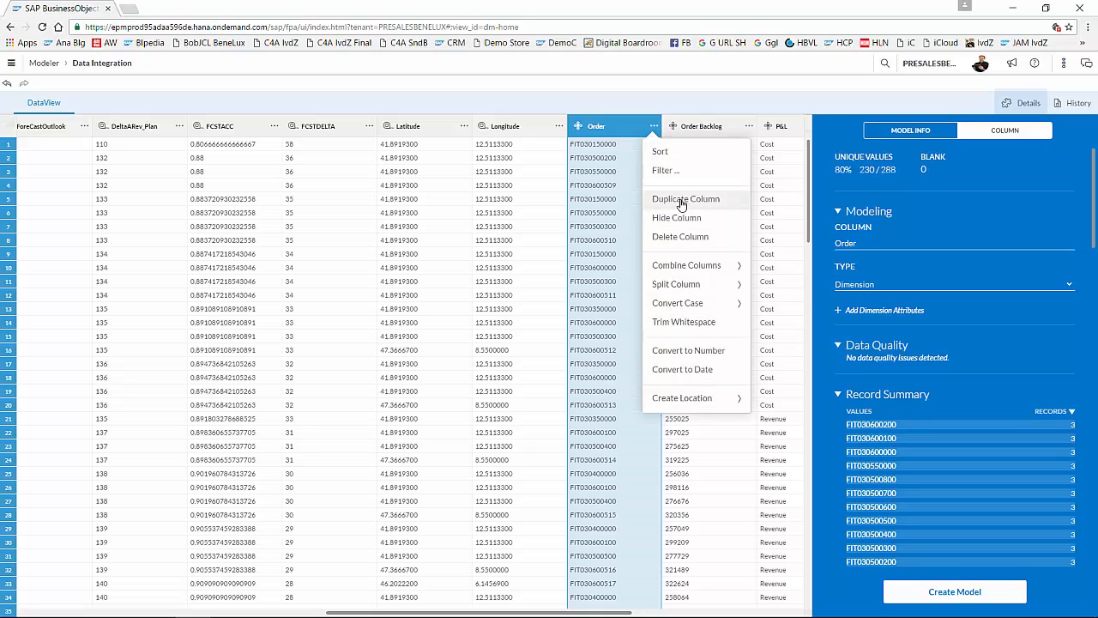
pyautogui.click(700, 273)
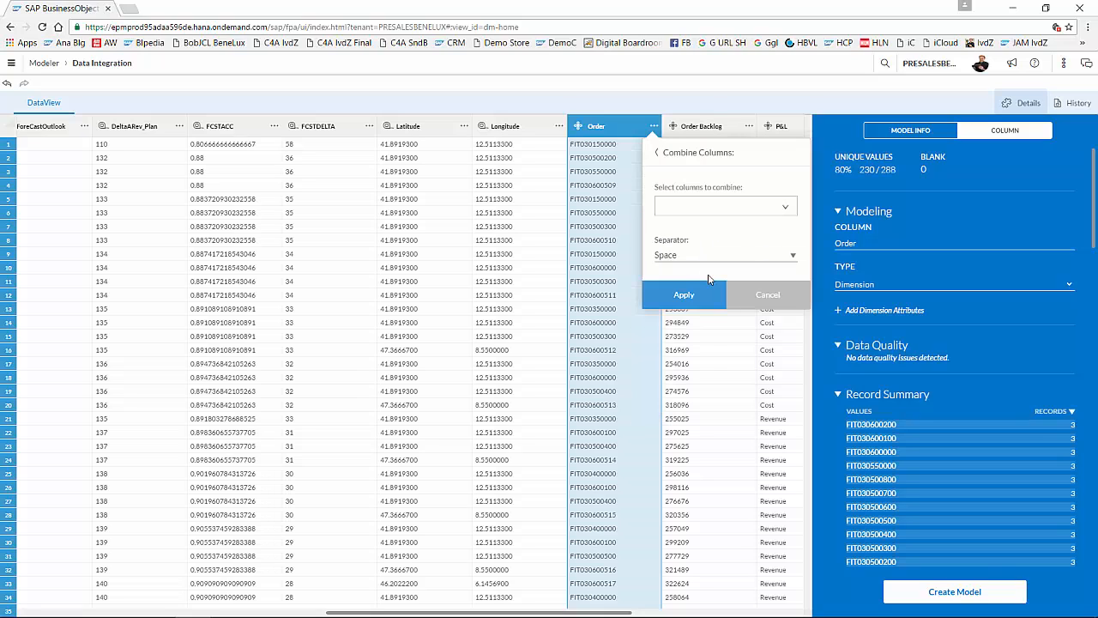
pyautogui.click(767, 296)
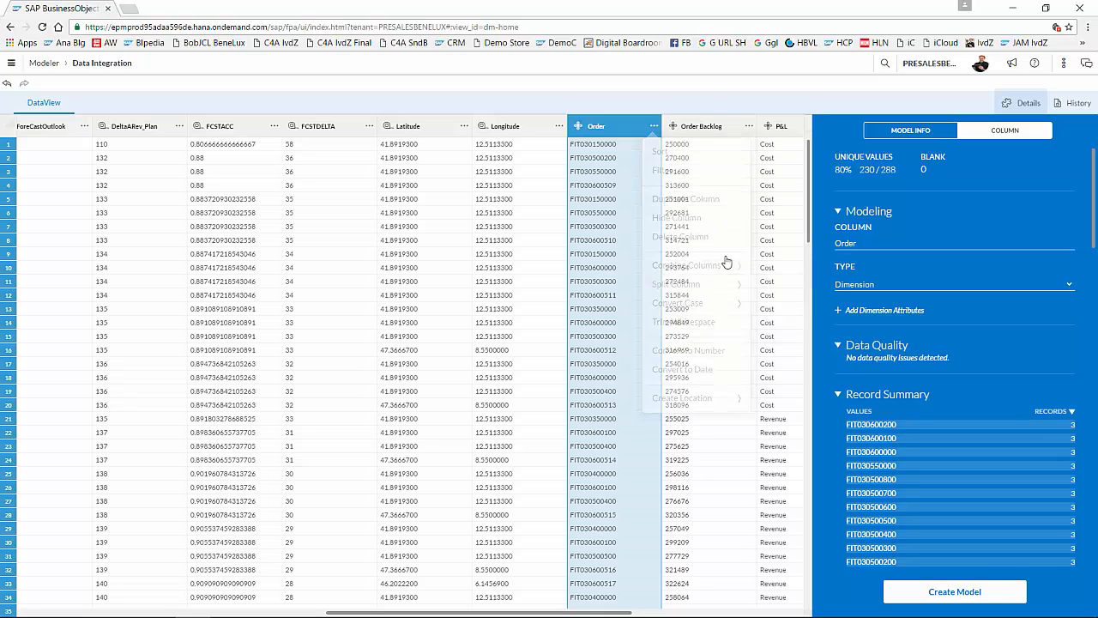
# Start a location dimension by coordinate from the Order column, naming it Location with City as the tooltip text
pyautogui.click(651, 129)
pyautogui.moveTo(700, 310)
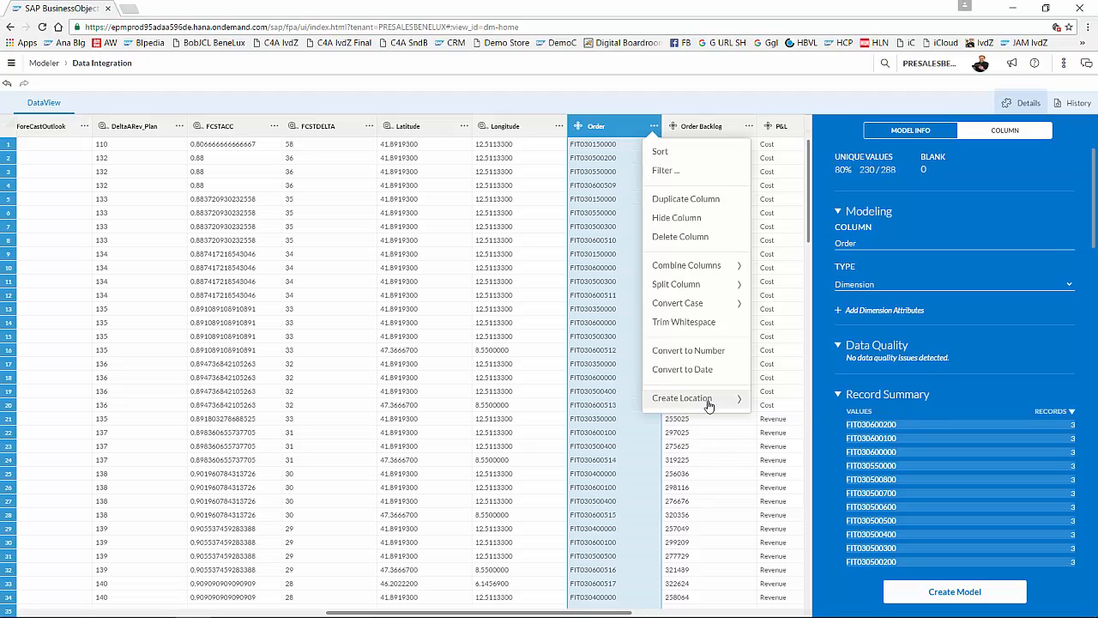
pyautogui.moveTo(708, 406)
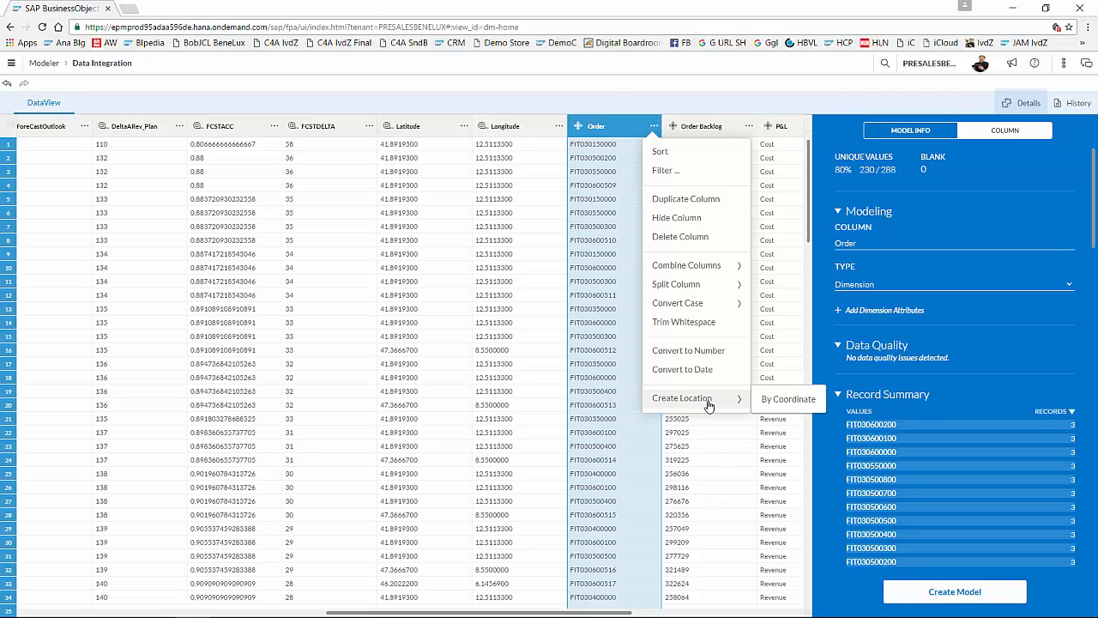
pyautogui.click(786, 400)
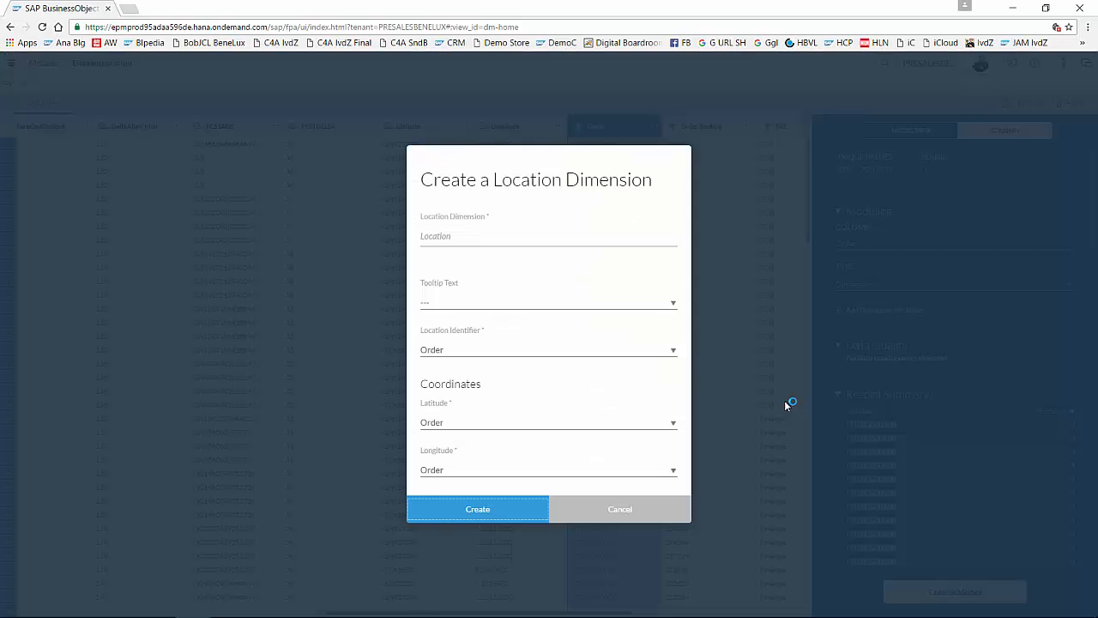
pyautogui.click(474, 244)
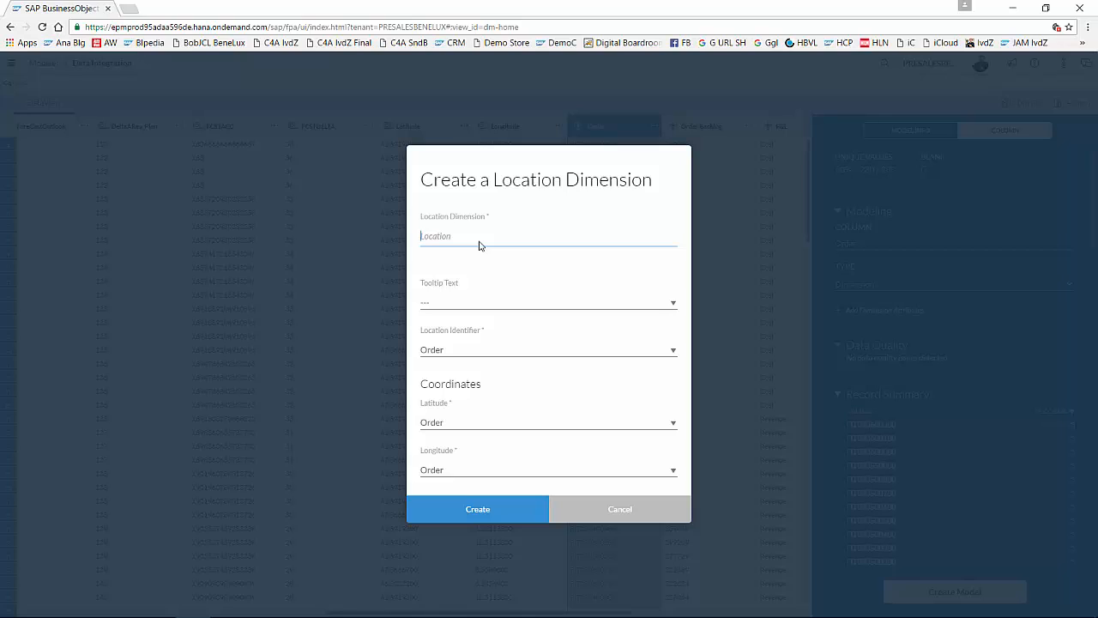
pyautogui.write('Location')
pyautogui.click(674, 306)
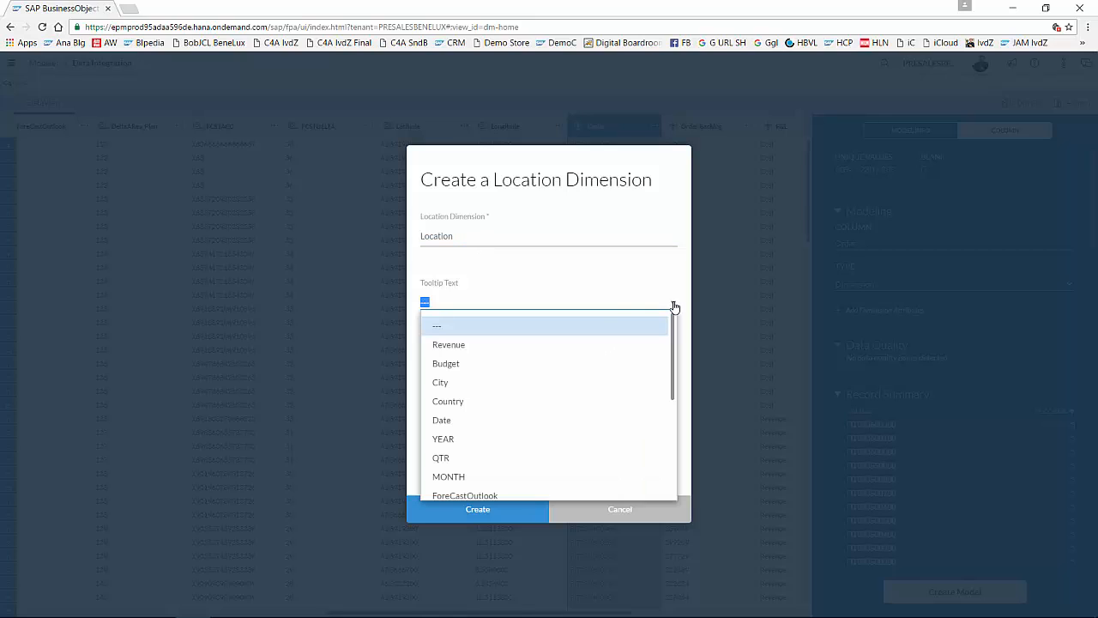
pyautogui.click(497, 388)
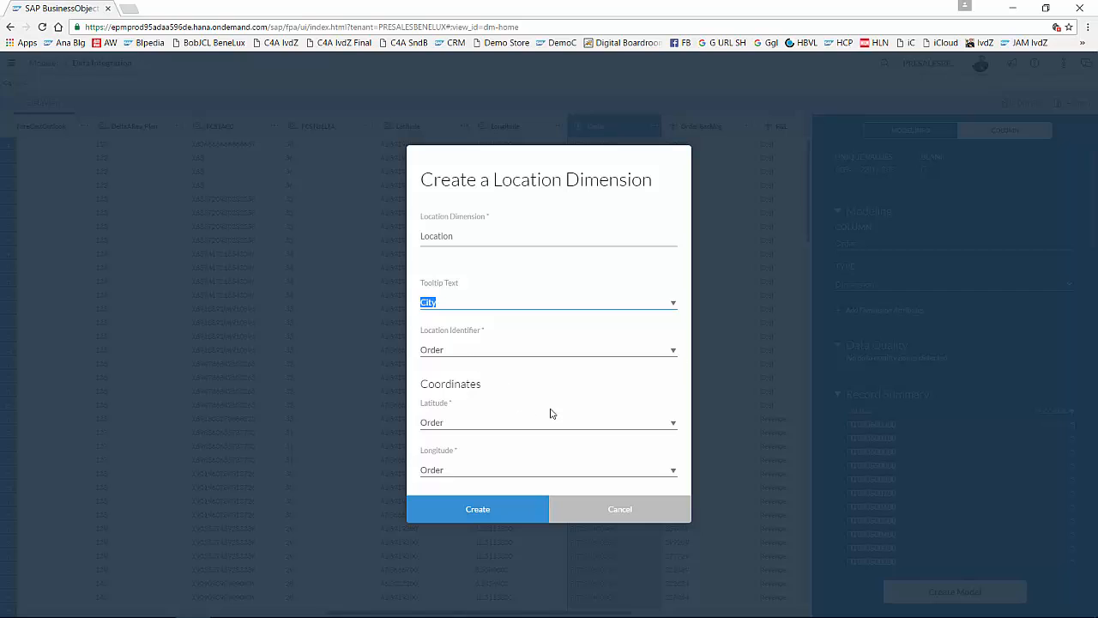
# Assign the Latitude and Longitude columns as the location dimension's coordinates and create the dimension
pyautogui.click(673, 423)
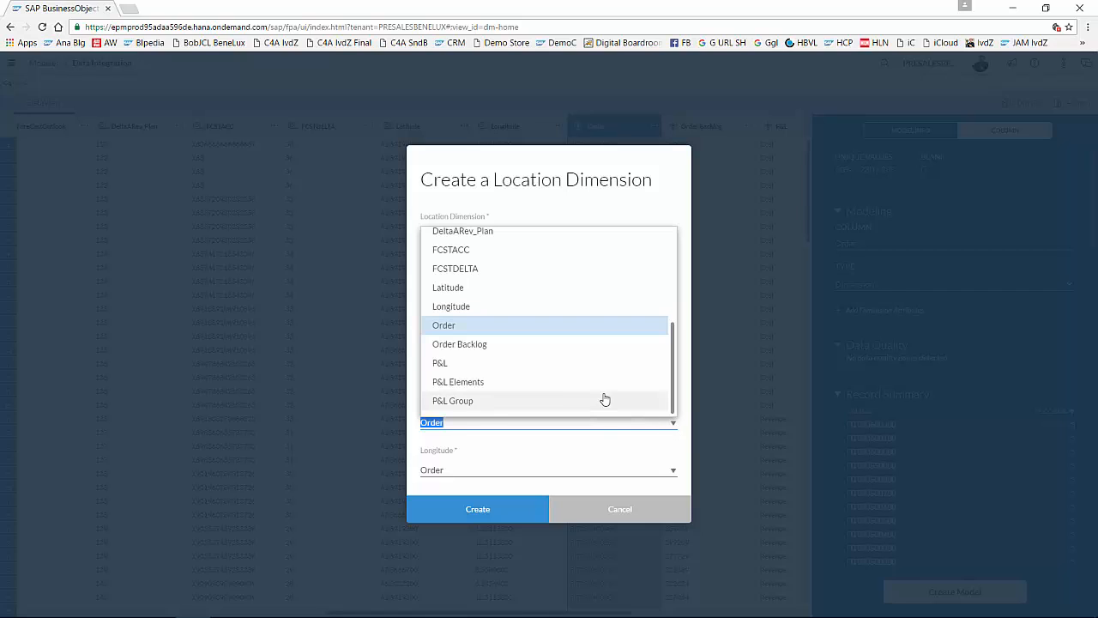
pyautogui.click(504, 290)
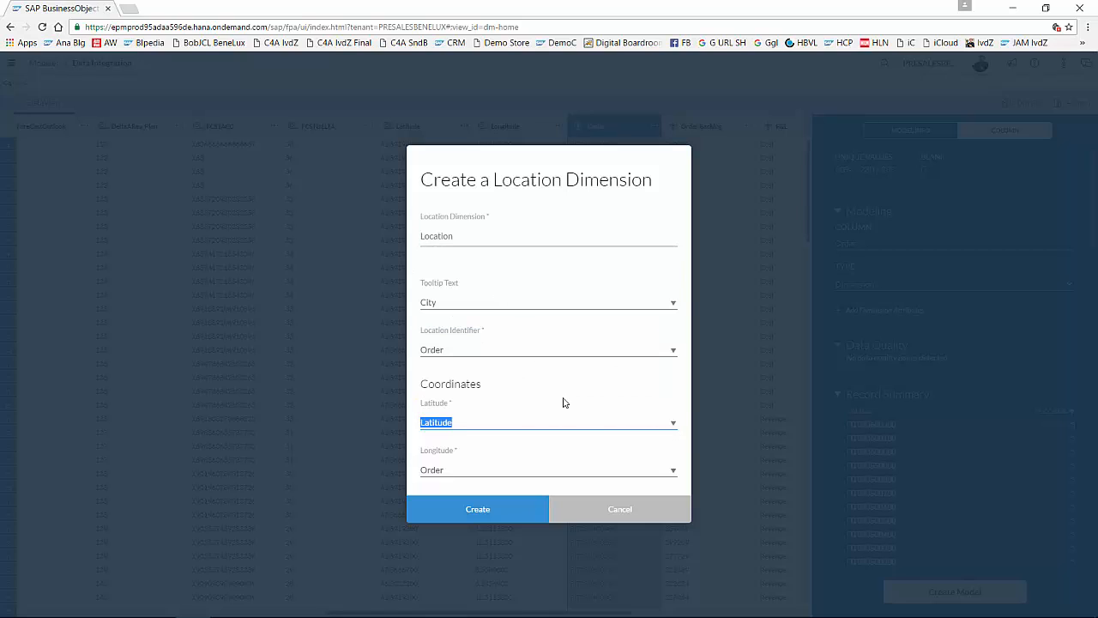
pyautogui.click(674, 474)
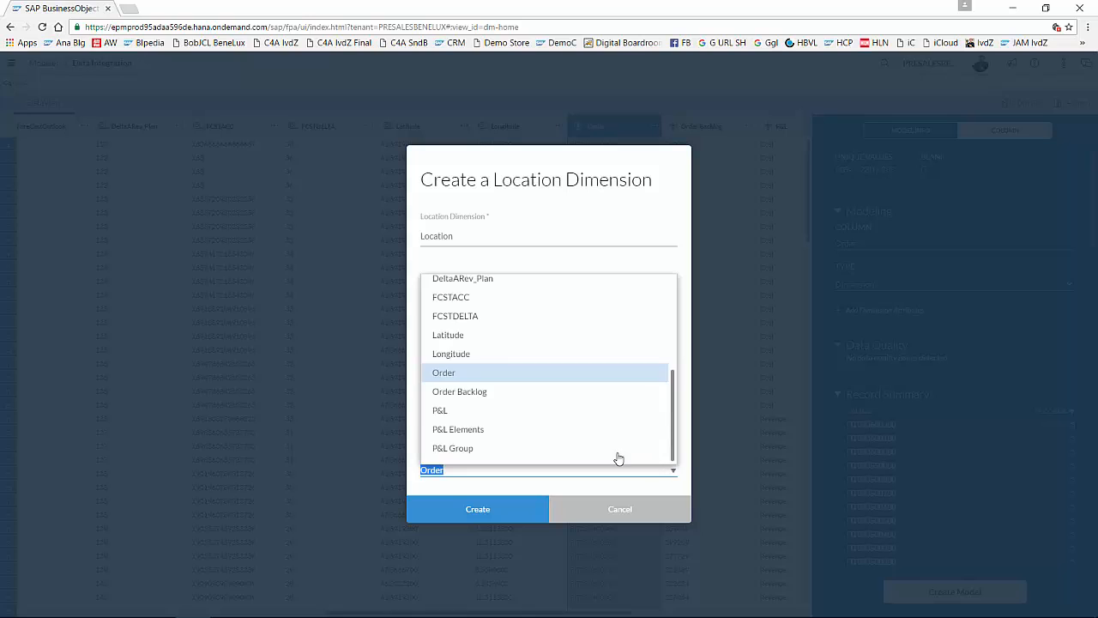
pyautogui.click(498, 360)
pyautogui.click(503, 510)
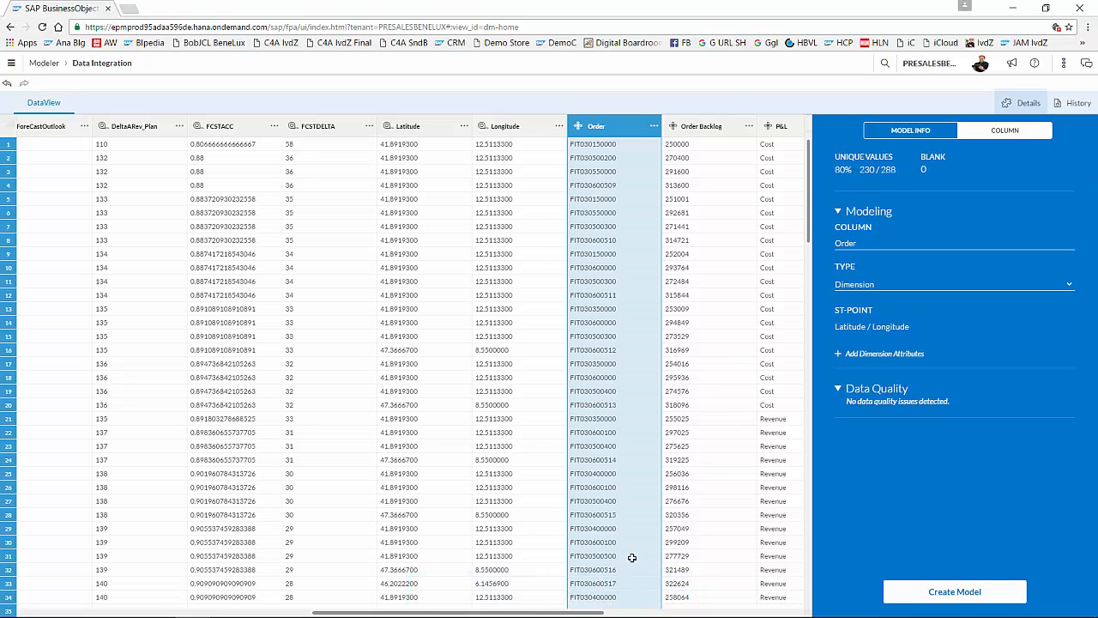
# Set the Order Backlog column's type to Measure
pyautogui.click(725, 126)
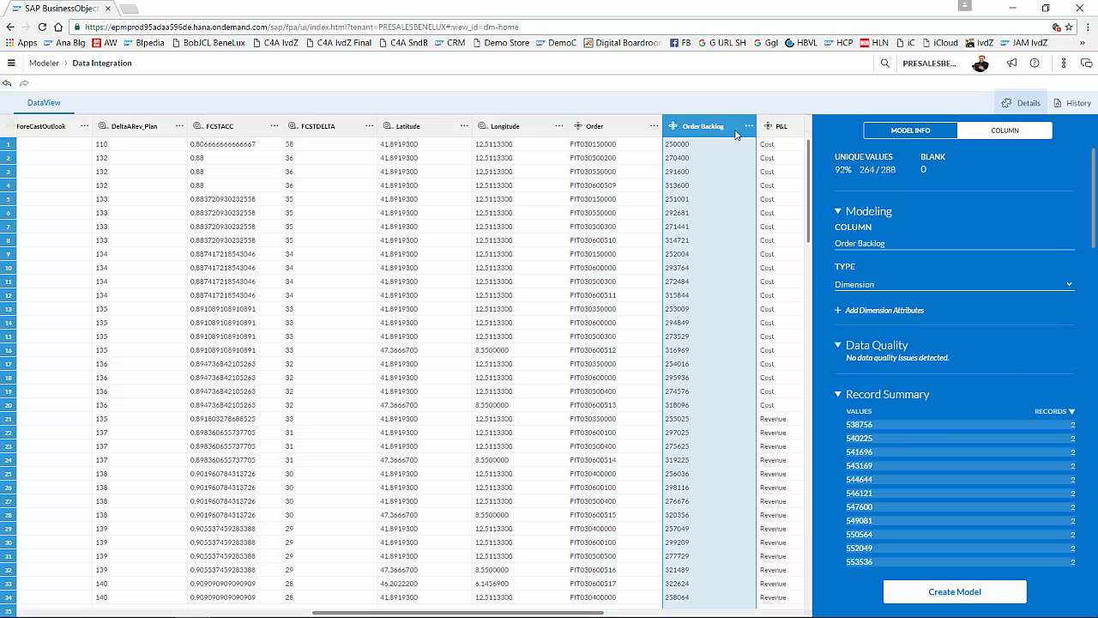
pyautogui.click(1068, 290)
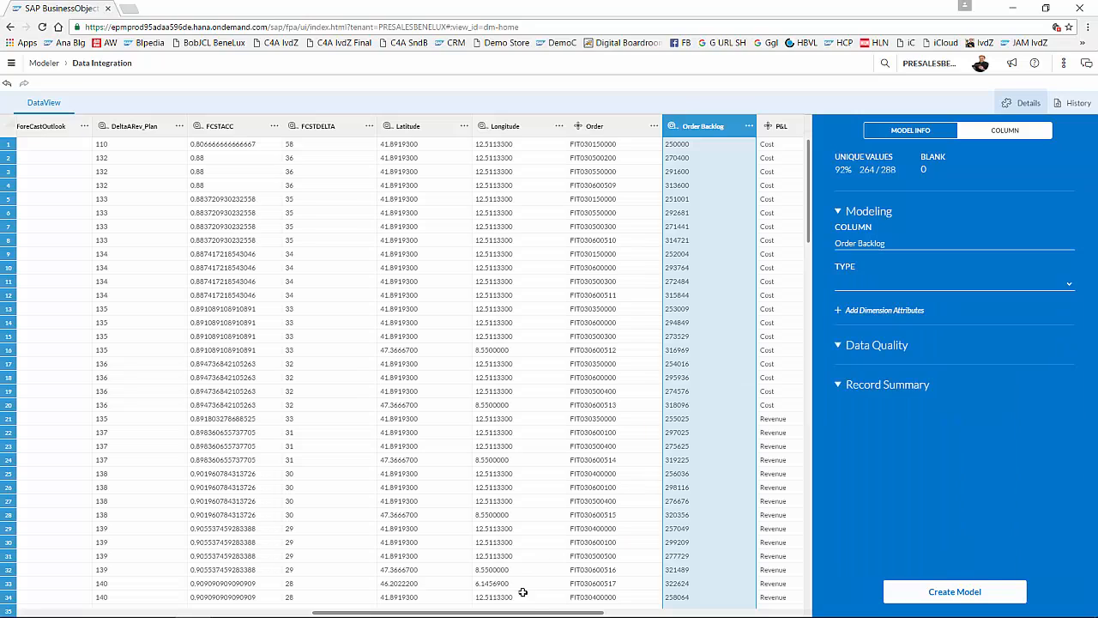
pyautogui.moveTo(539, 612); pyautogui.dragTo(686, 608)
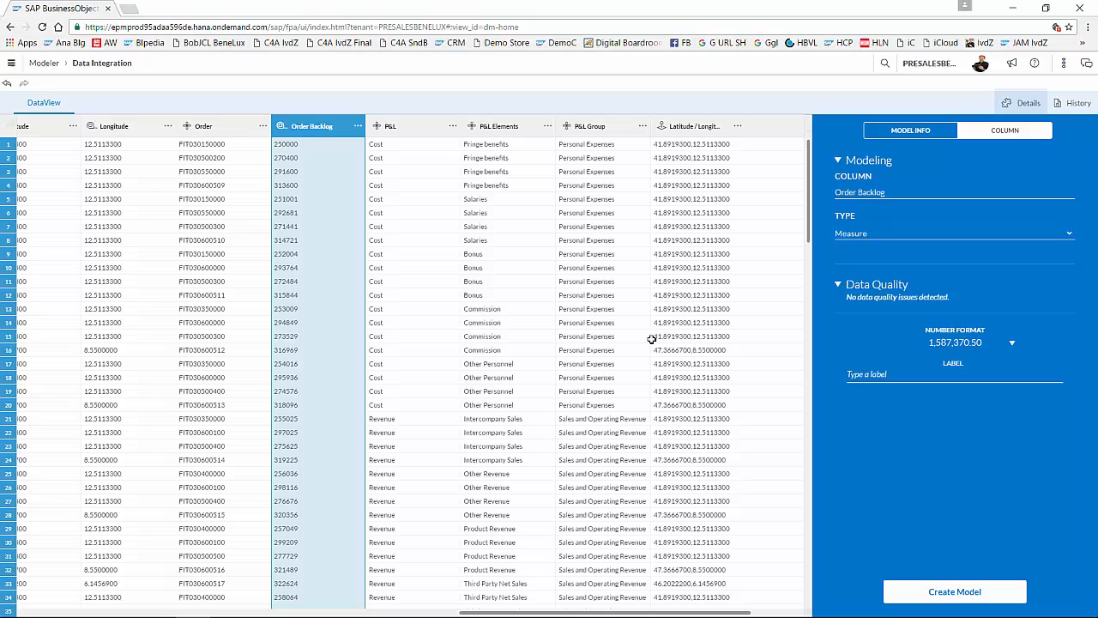
# Examine the P&L, P&L Elements, P&L Group and Latitude / Longitude columns and their modeling details
pyautogui.click(428, 130)
pyautogui.click(532, 131)
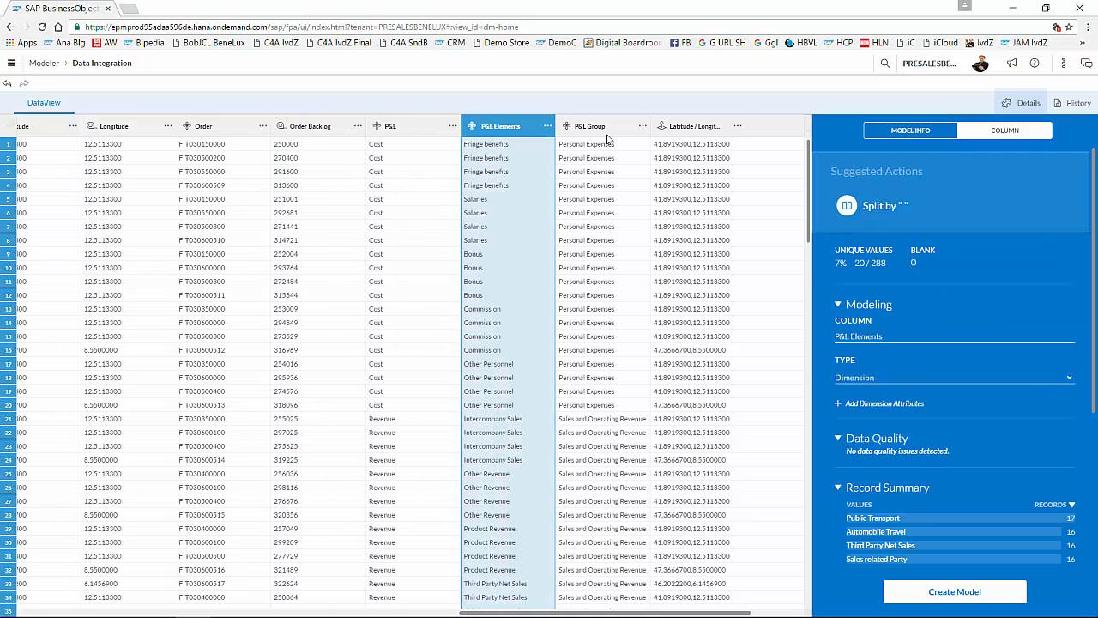
pyautogui.click(624, 133)
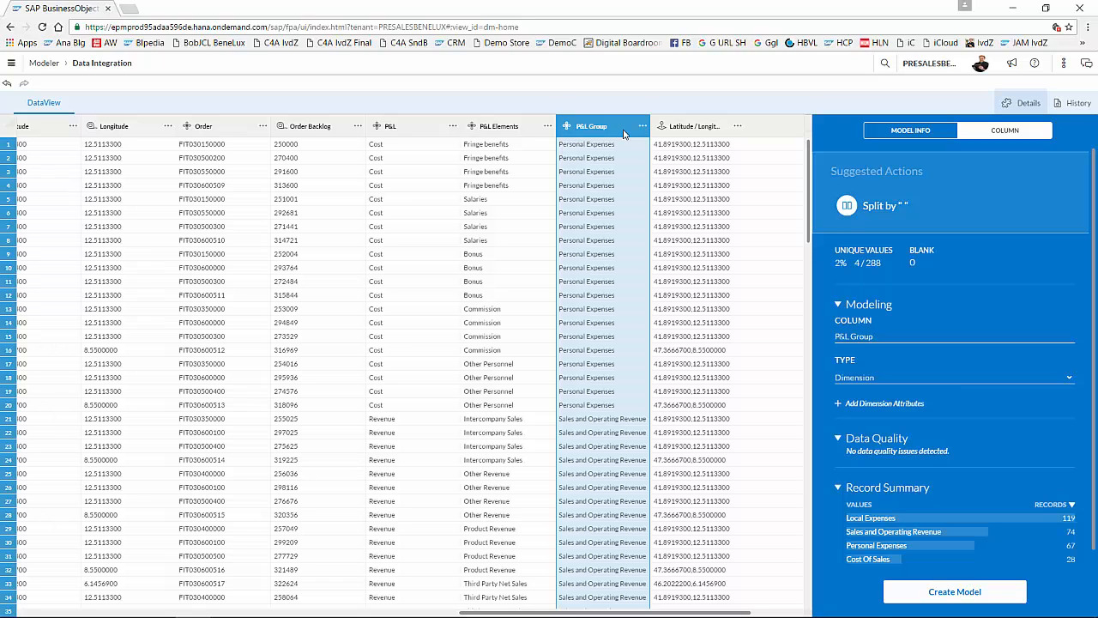
pyautogui.click(720, 129)
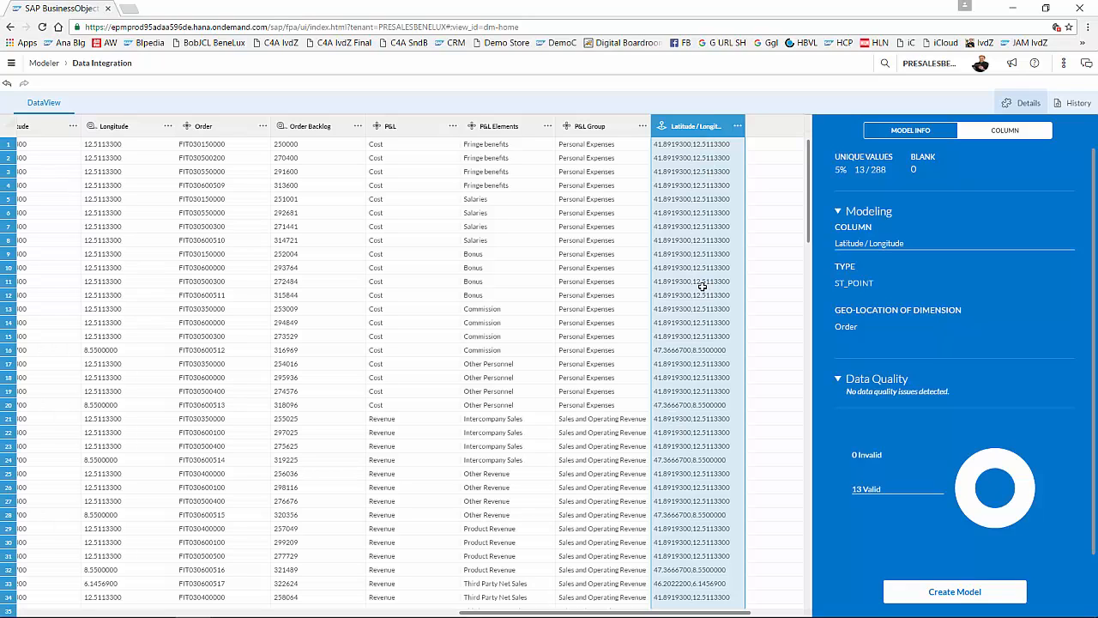
pyautogui.click(946, 594)
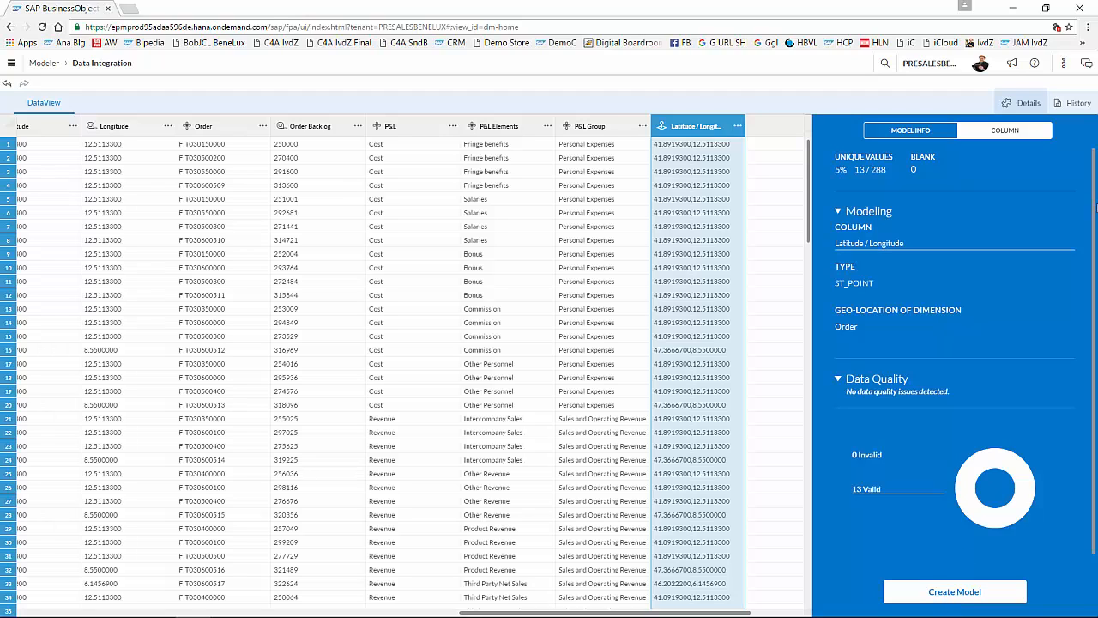
# Roll the data back in the change history to the Budget rename, inspect the columns, and restore all changes
pyautogui.click(1074, 103)
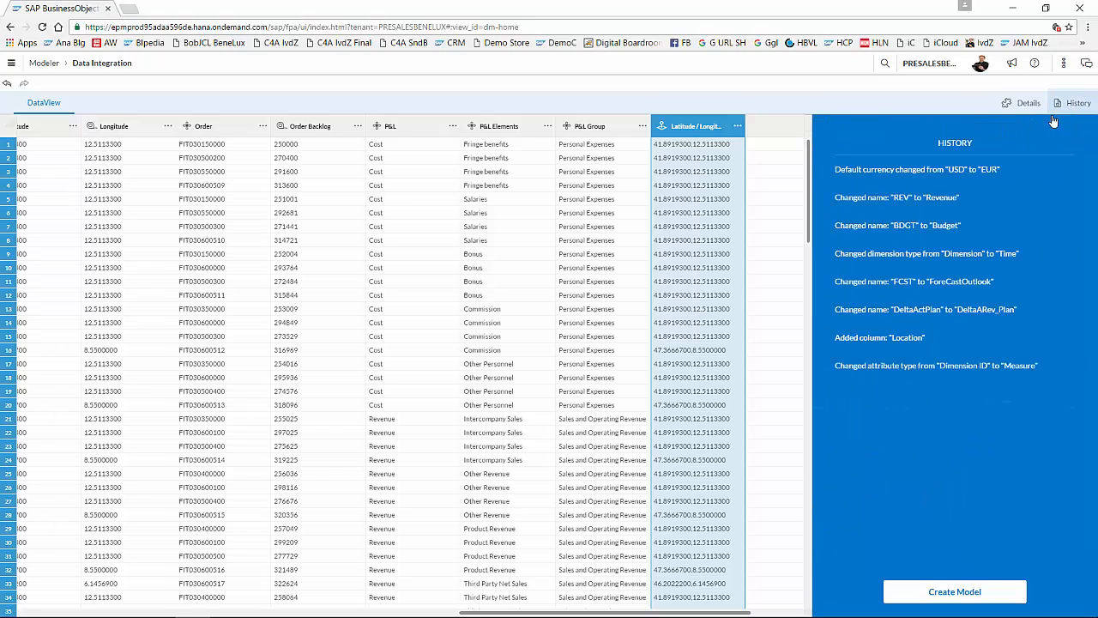
pyautogui.click(912, 172)
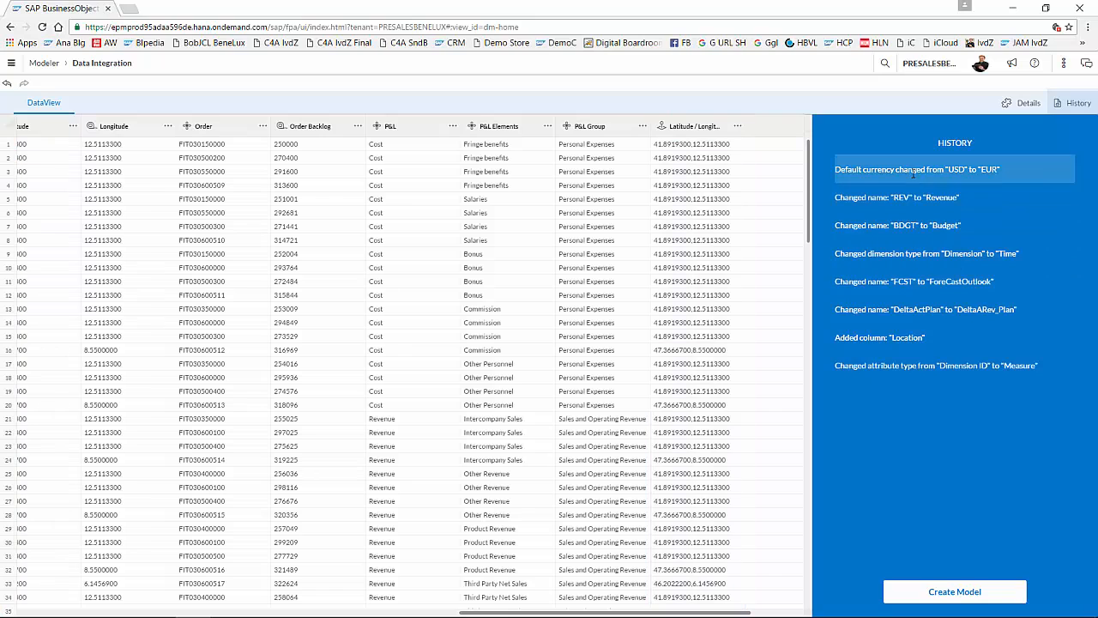
pyautogui.click(916, 365)
pyautogui.click(893, 200)
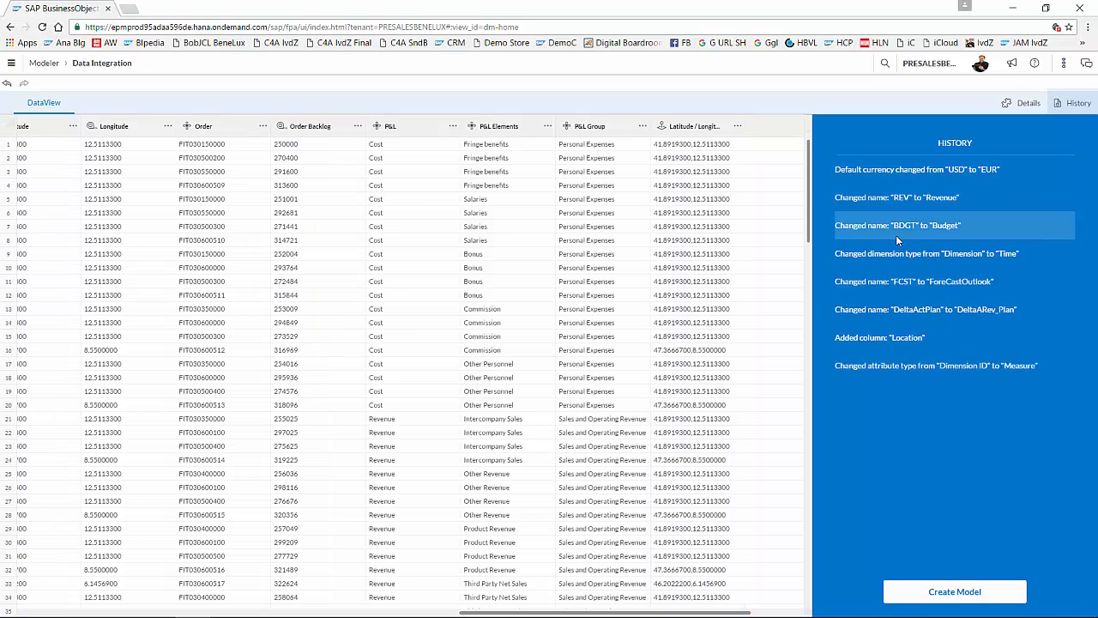
pyautogui.click(904, 263)
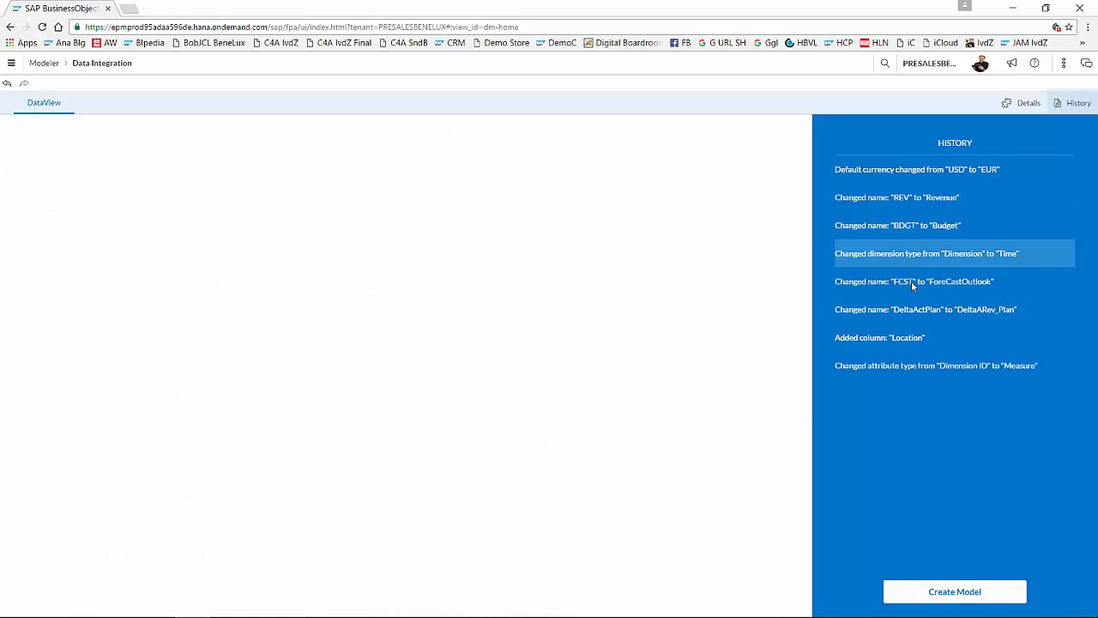
pyautogui.click(911, 283)
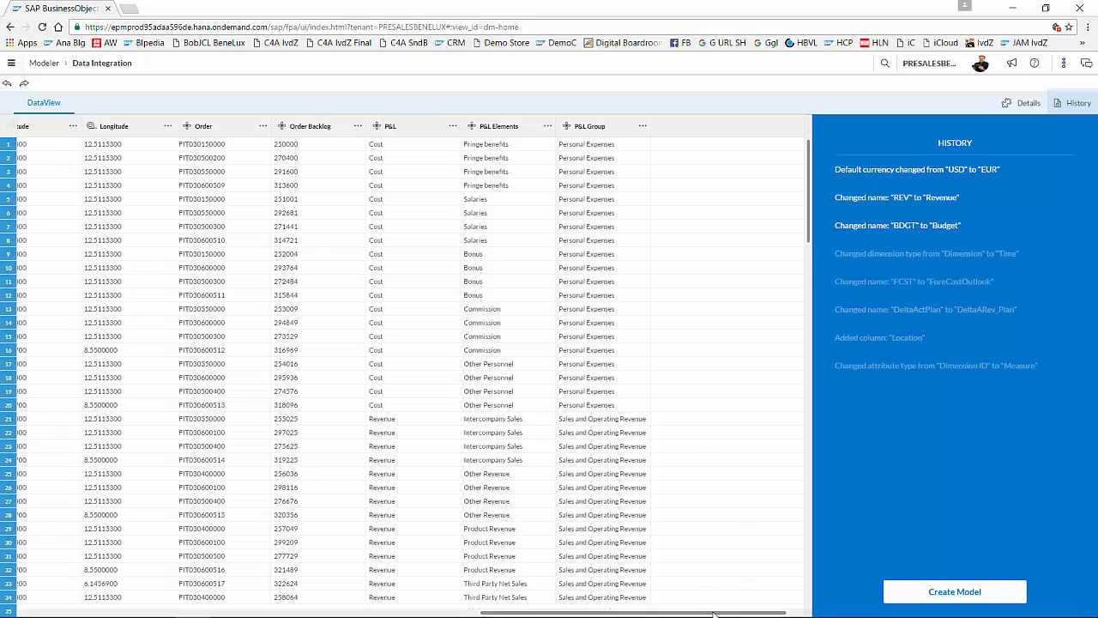
pyautogui.moveTo(712, 614); pyautogui.dragTo(379, 610)
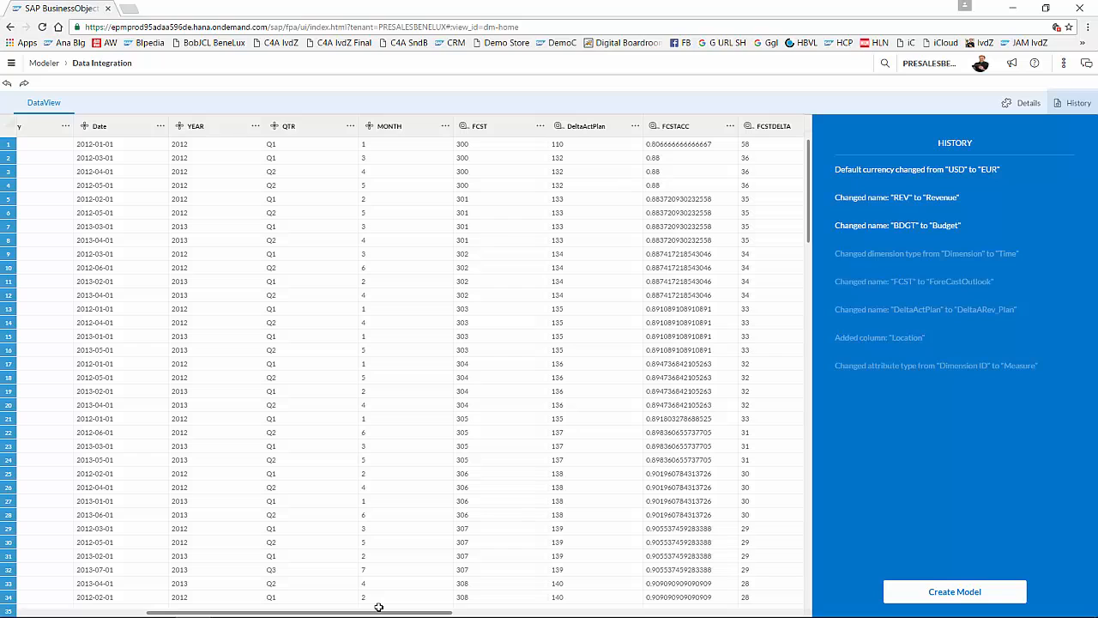
pyautogui.click(896, 390)
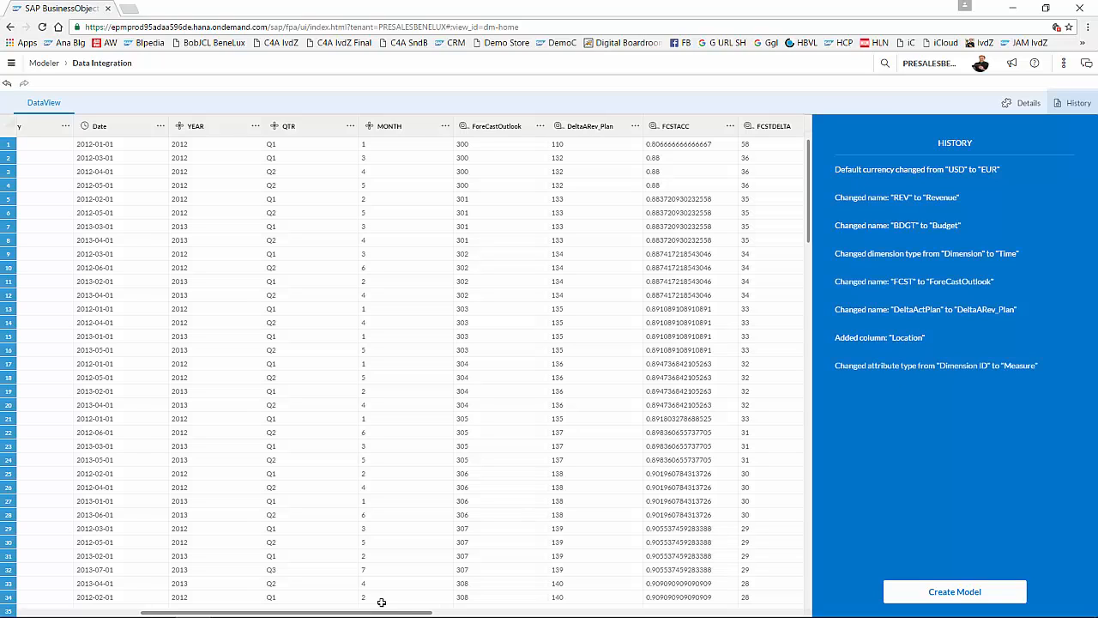
# Roll the data back to the default currency change, and reapply the recorded changes through the Measure type change
pyautogui.click(902, 199)
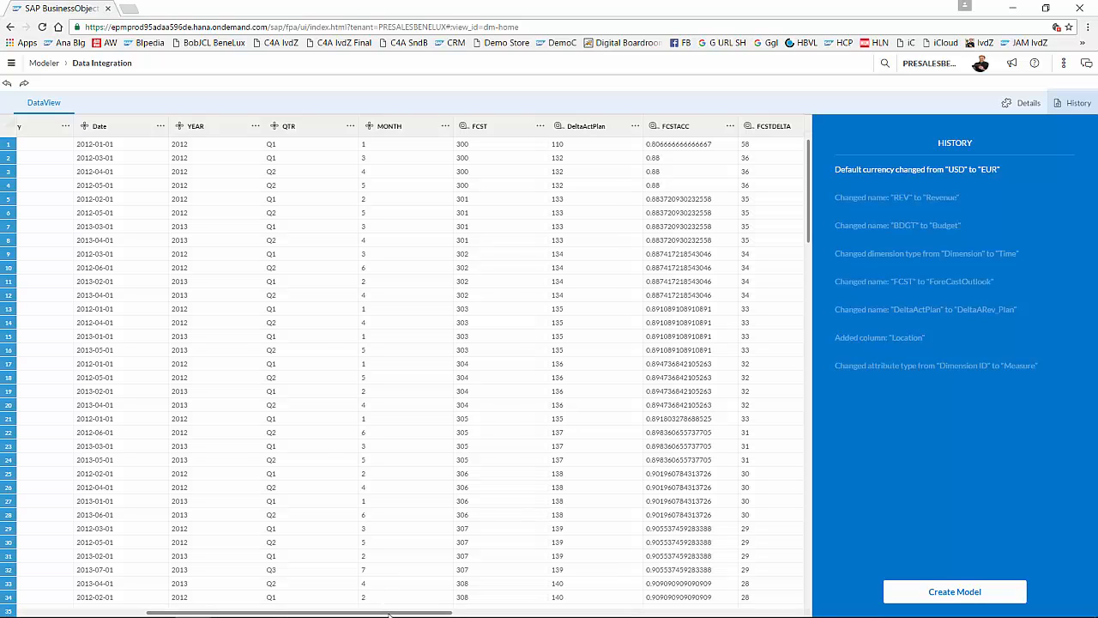
pyautogui.moveTo(389, 615); pyautogui.dragTo(244, 612)
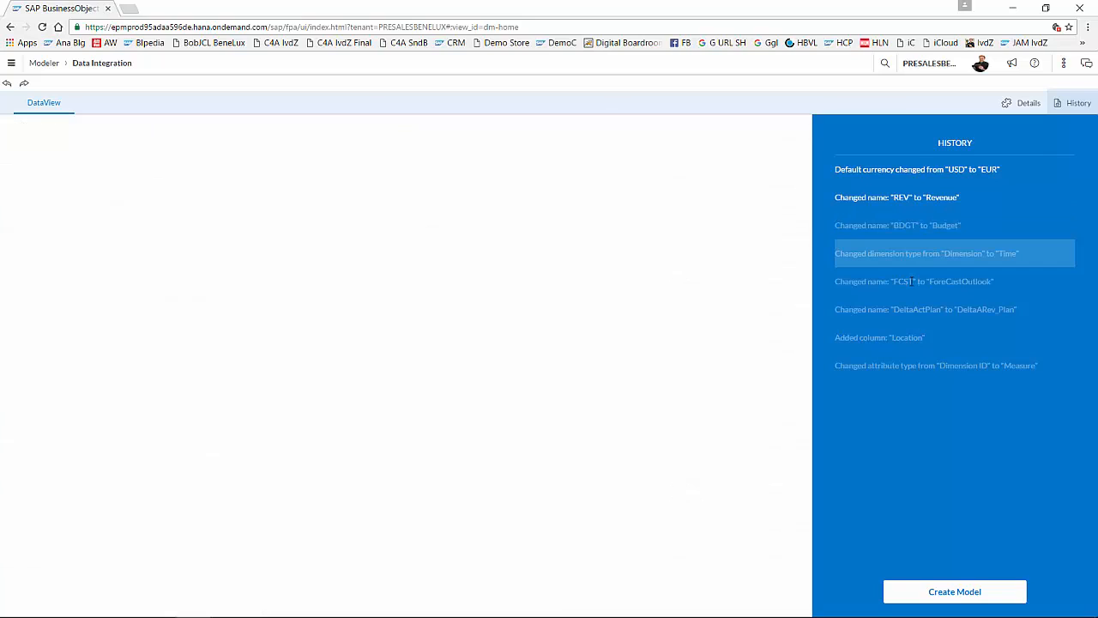
pyautogui.click(912, 281)
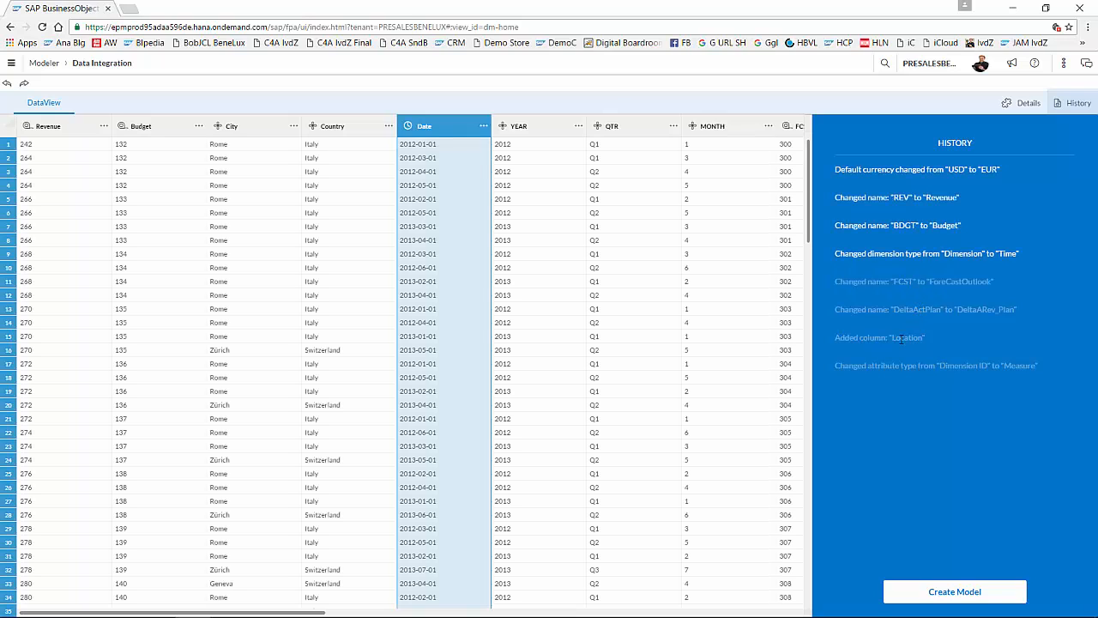
pyautogui.click(920, 308)
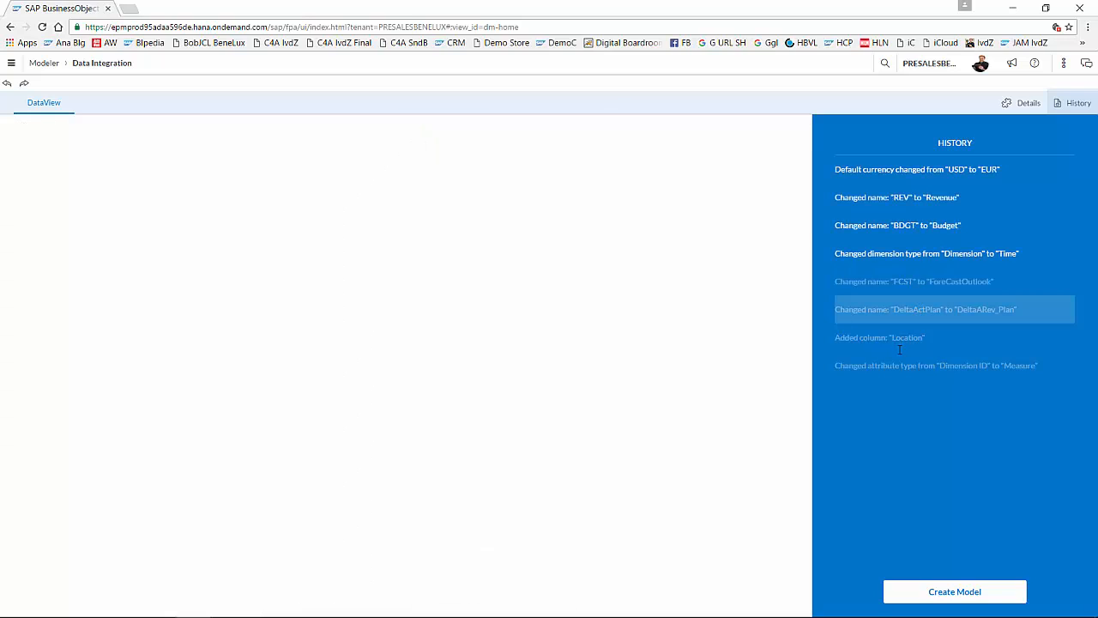
pyautogui.click(917, 309)
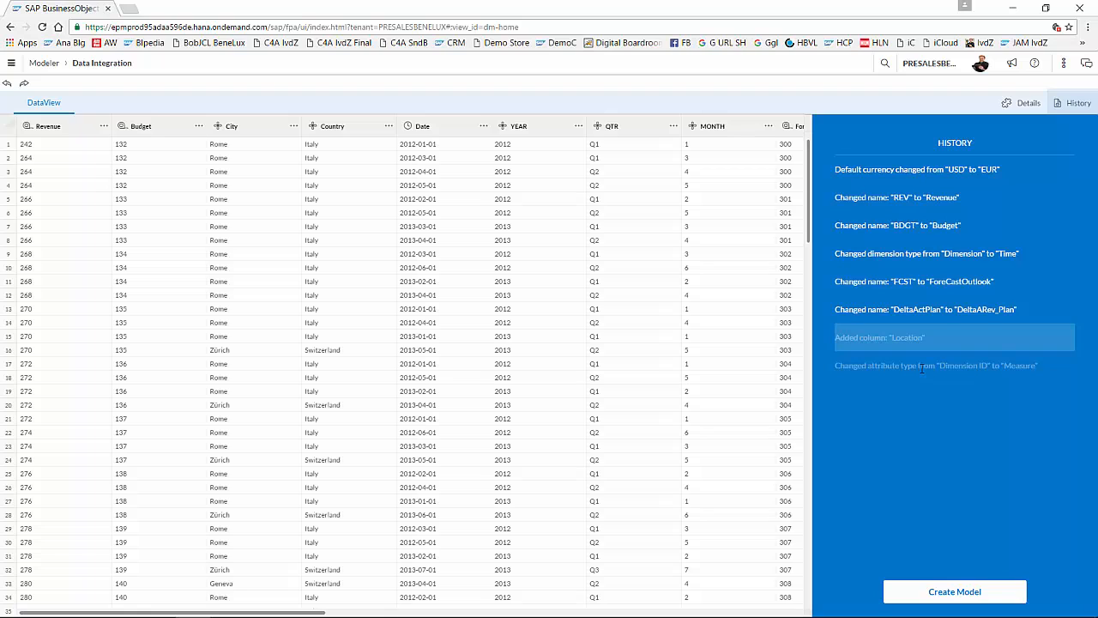
pyautogui.click(922, 367)
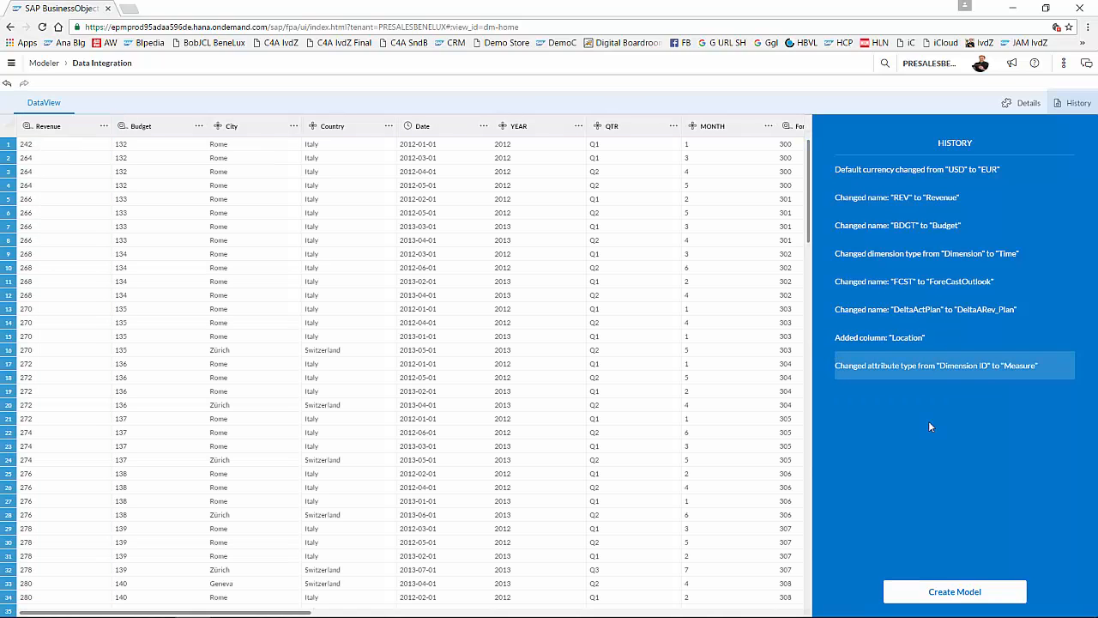
# Create the model from the mapped data and confirm its creation
pyautogui.click(955, 592)
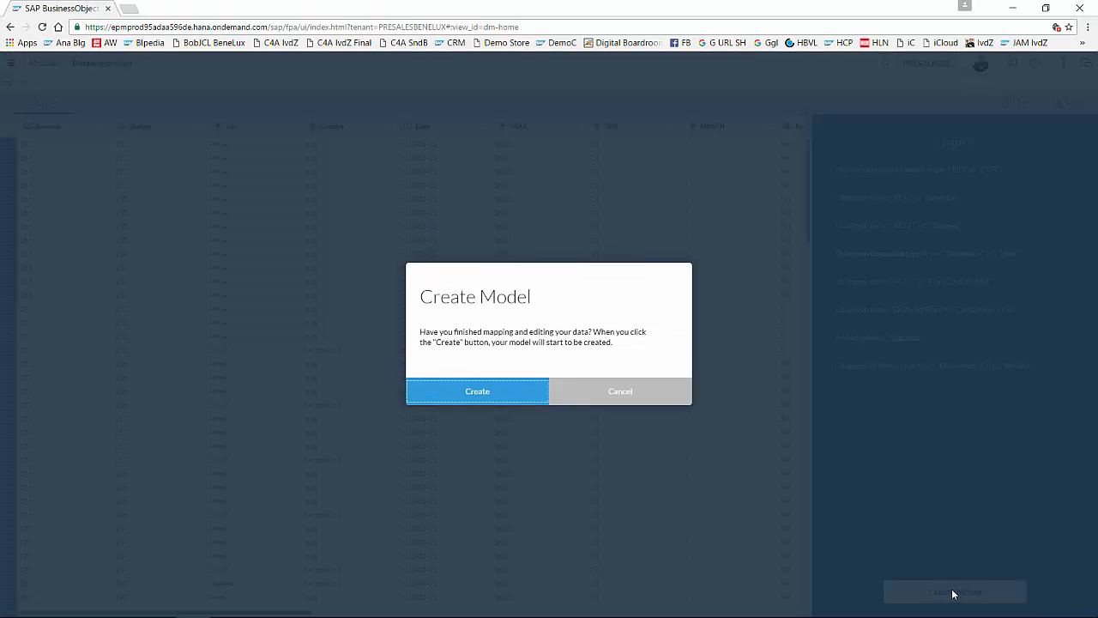
pyautogui.click(516, 392)
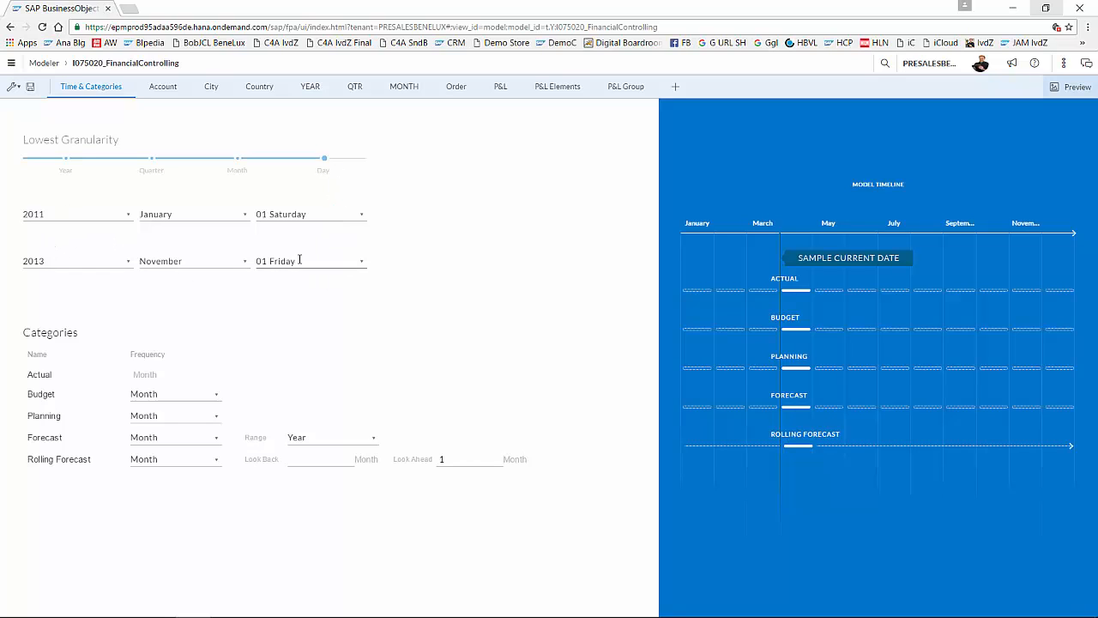
# Set the rolling forecast category to look back 2 months and look ahead 2 months
pyautogui.click(325, 459)
pyautogui.write('2')
pyautogui.click(460, 463)
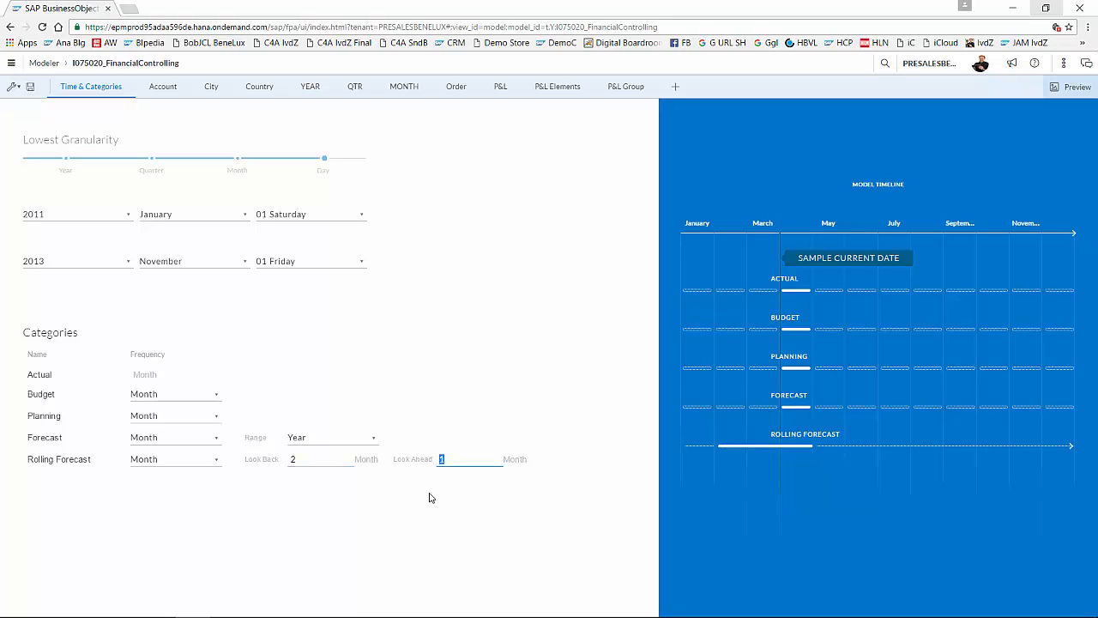
pyautogui.write('2')
pyautogui.click(430, 498)
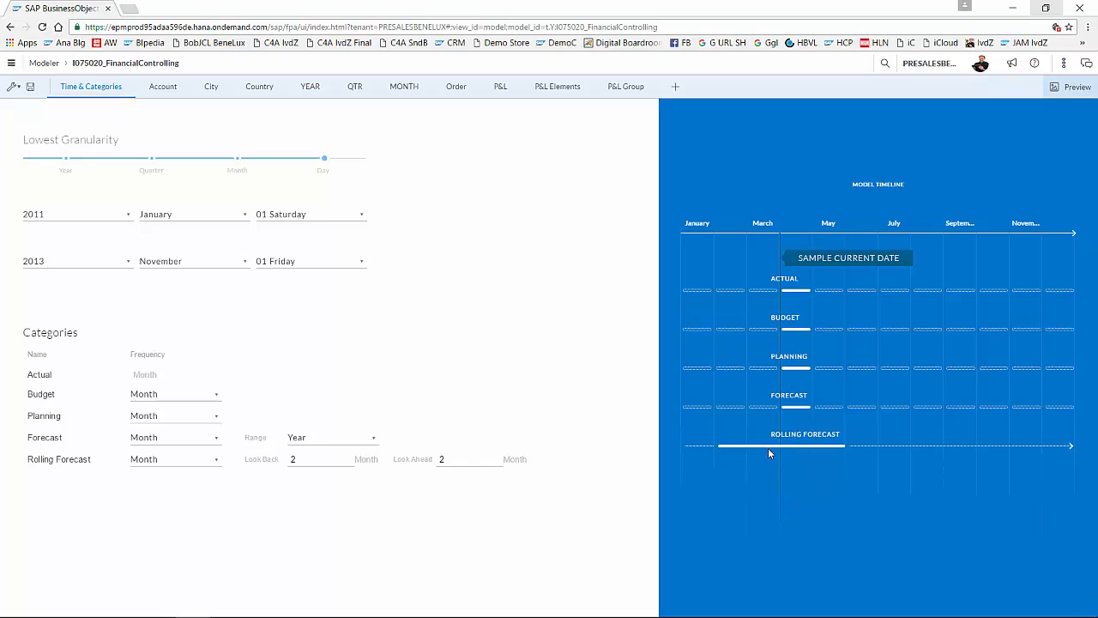
# In the Account dimension, widen the Description column and set the FCSTACC account's aggregation type to NONE
pyautogui.click(170, 94)
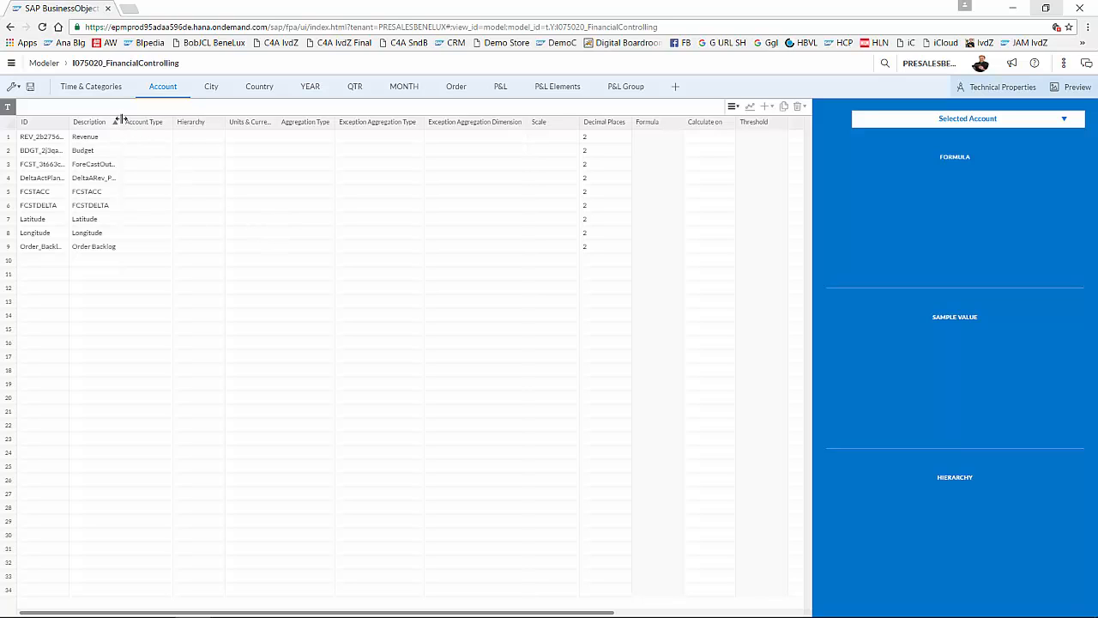
pyautogui.moveTo(120, 125); pyautogui.dragTo(157, 125)
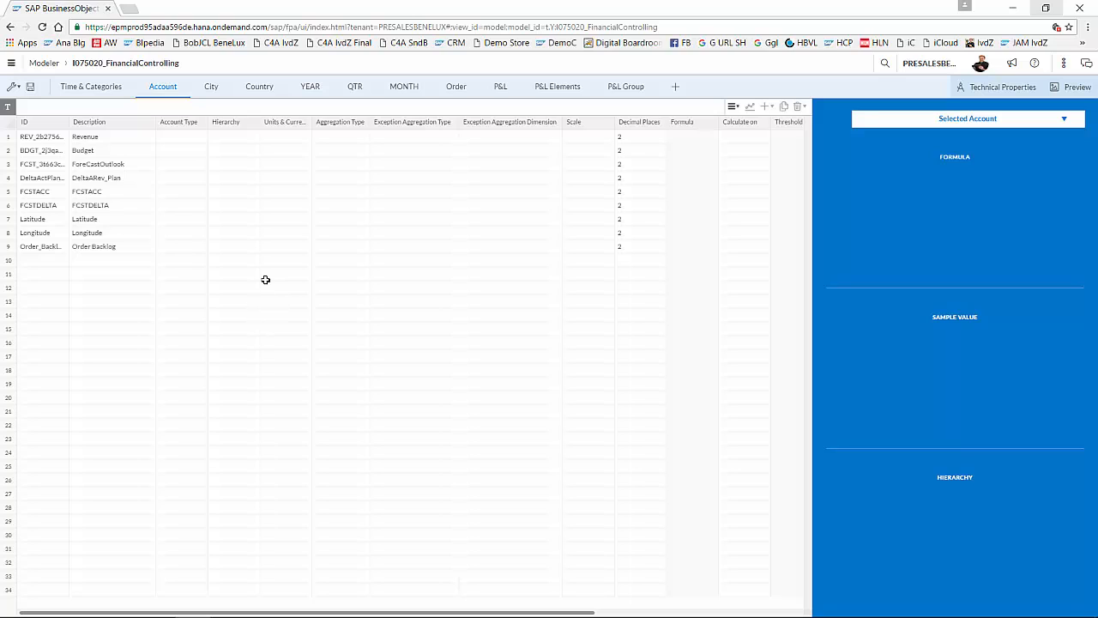
pyautogui.click(176, 192)
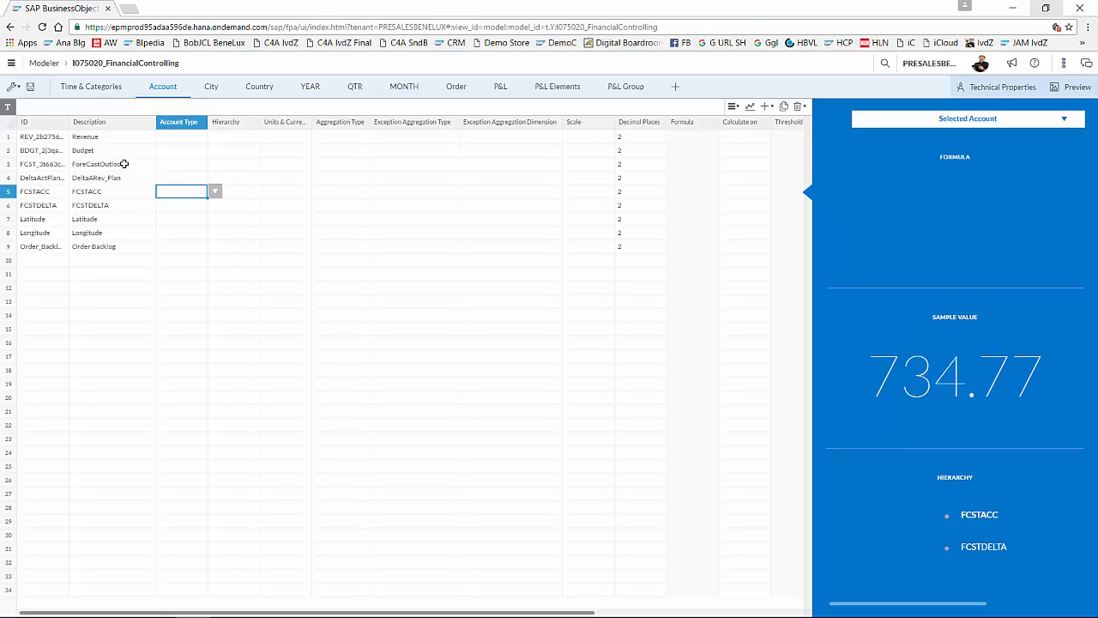
pyautogui.click(283, 193)
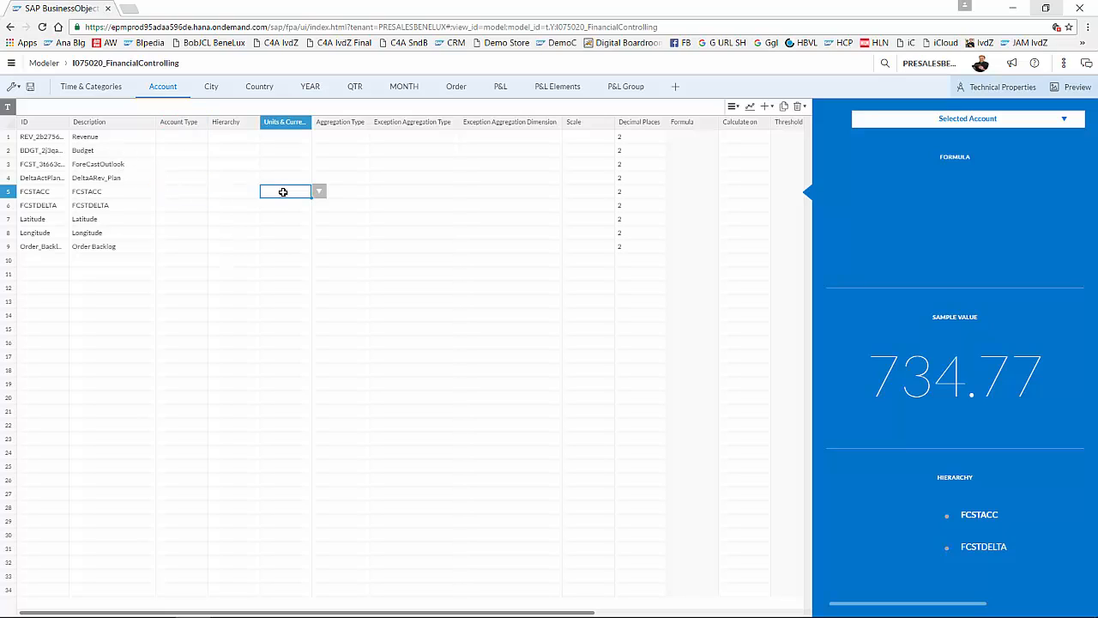
pyautogui.click(352, 193)
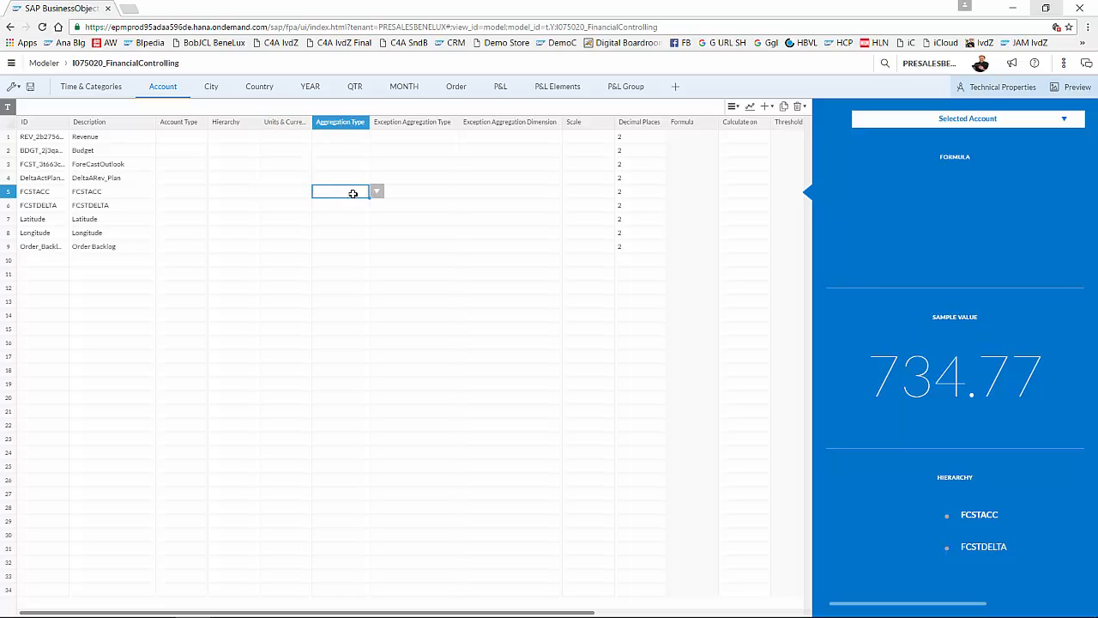
pyautogui.click(376, 191)
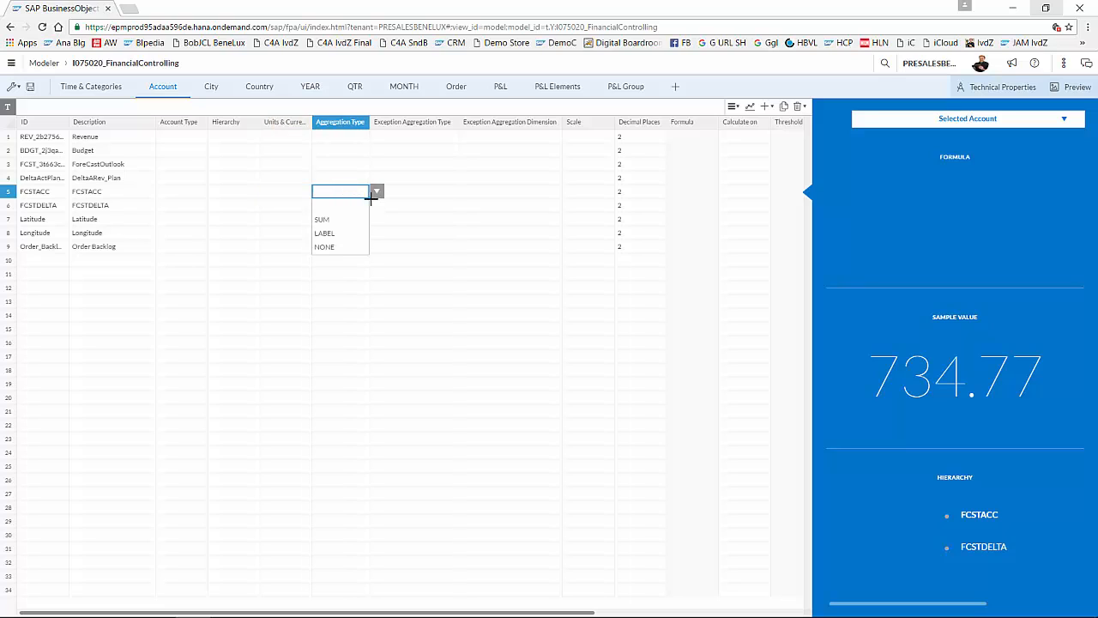
pyautogui.click(333, 248)
# Set the FCSTACC account's unit to % and its exception aggregation type to AVERAGE
pyautogui.click(297, 188)
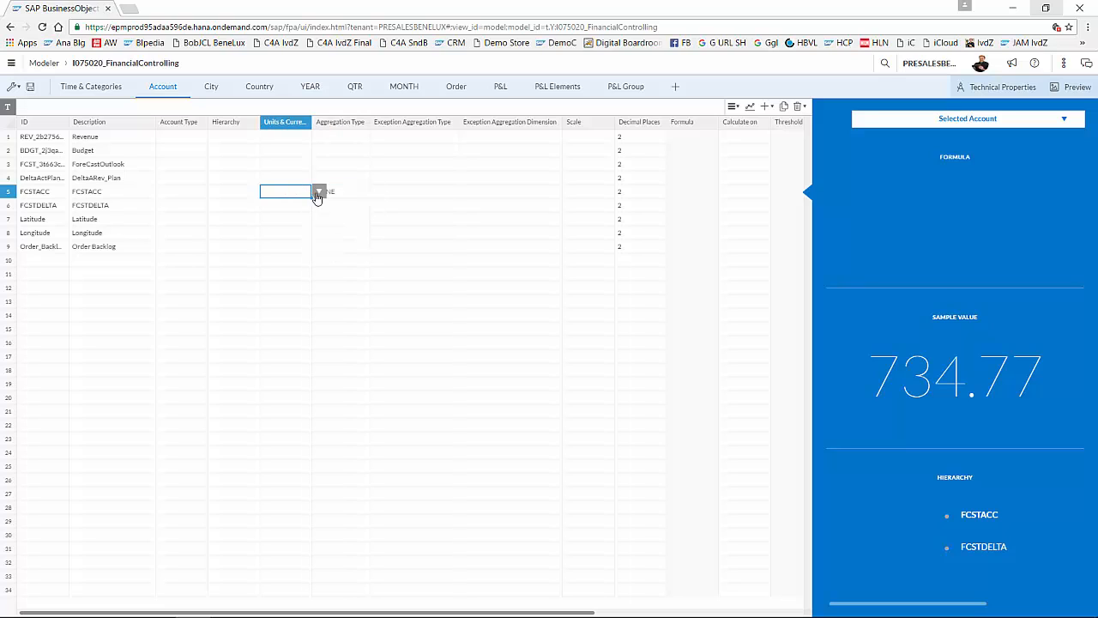
pyautogui.click(317, 193)
pyautogui.click(283, 216)
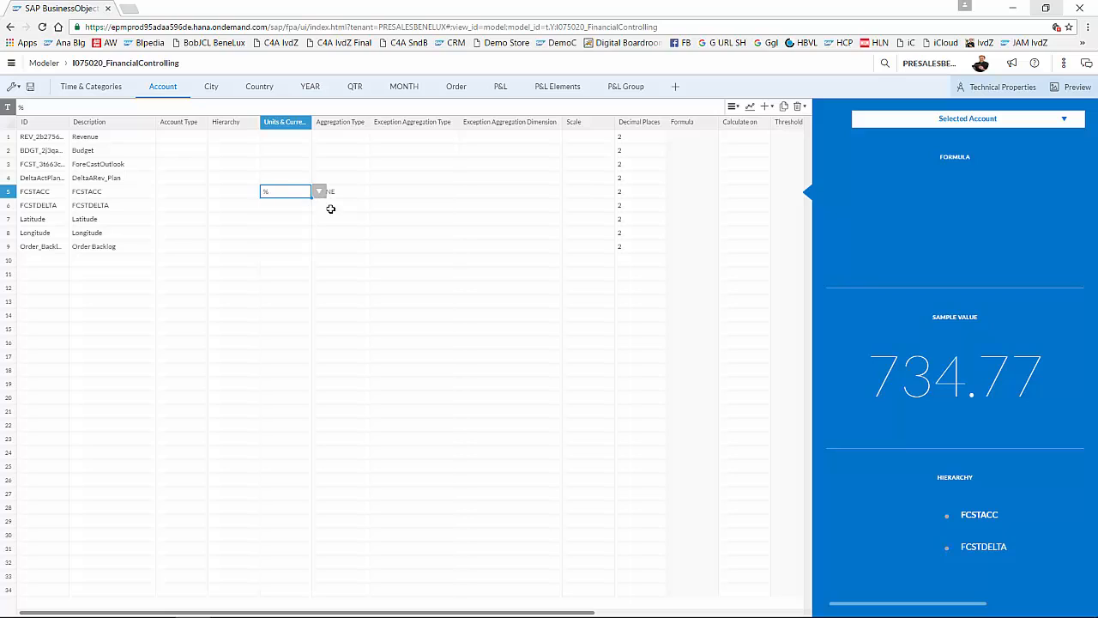
pyautogui.click(390, 196)
pyautogui.click(465, 191)
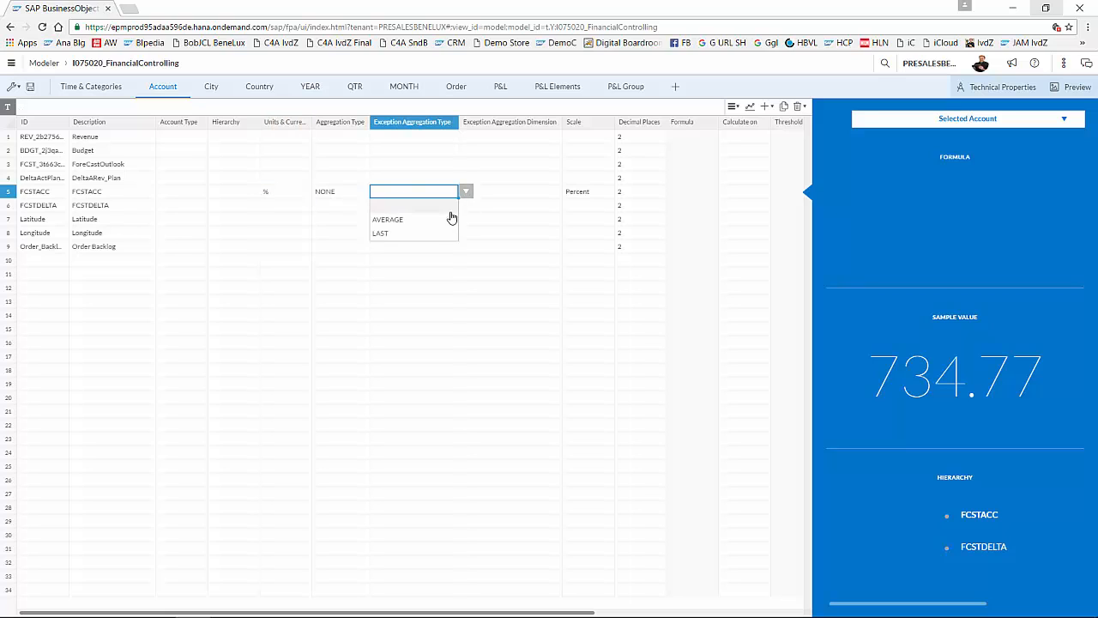
pyautogui.click(429, 221)
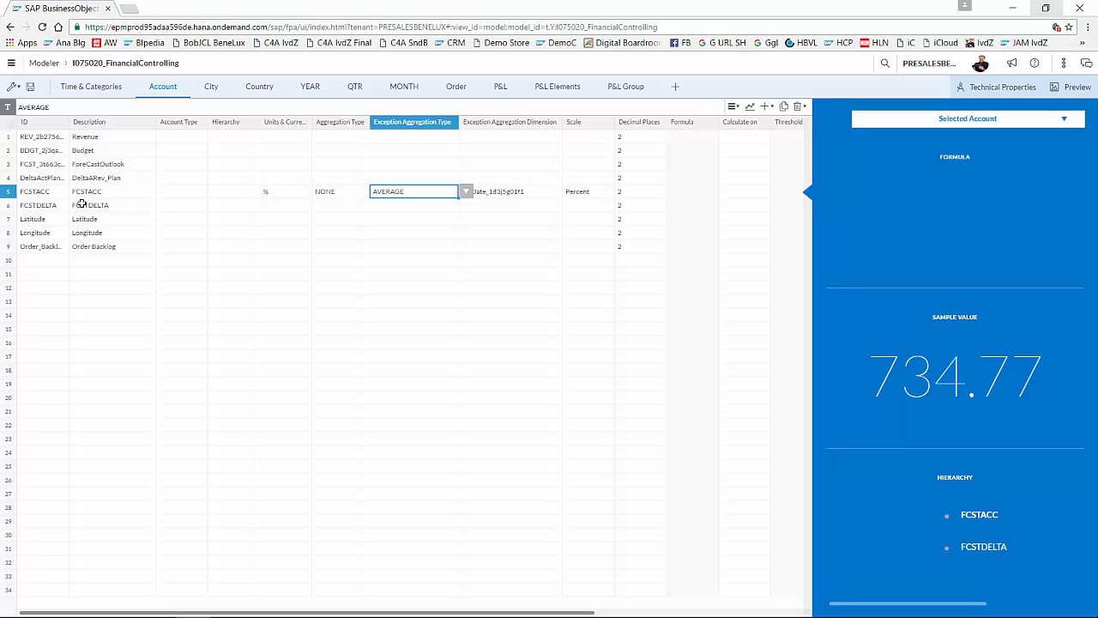
# Add an account with ID Check_DeltaFc and description Check_deltaFc, and clear its Currency unit
pyautogui.click(42, 258)
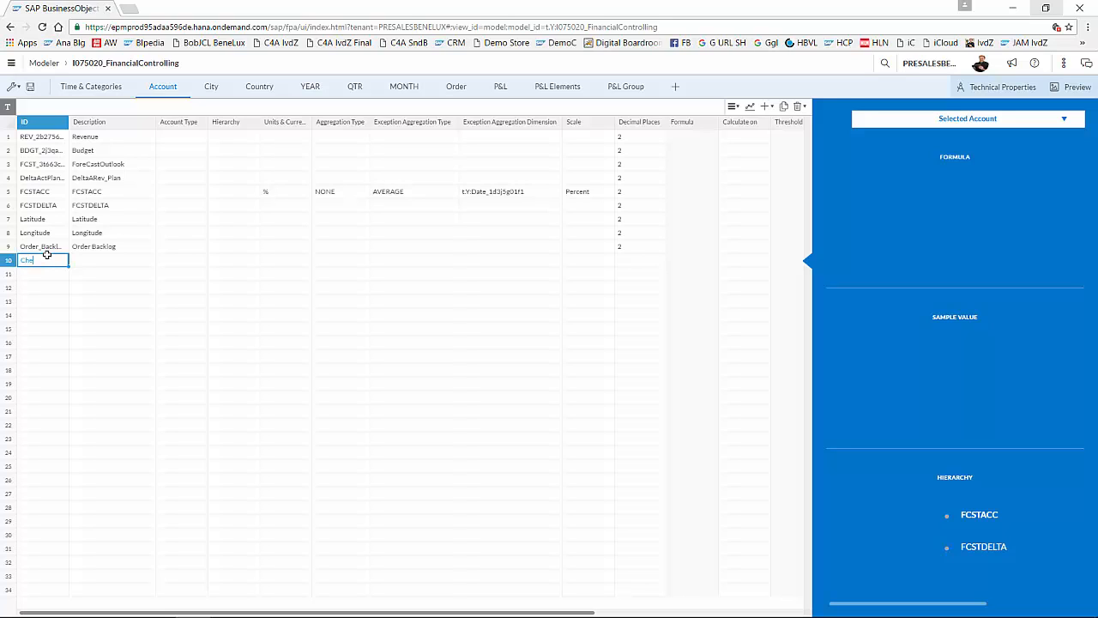
pyautogui.write('_DeltaFc')
pyautogui.click(106, 260)
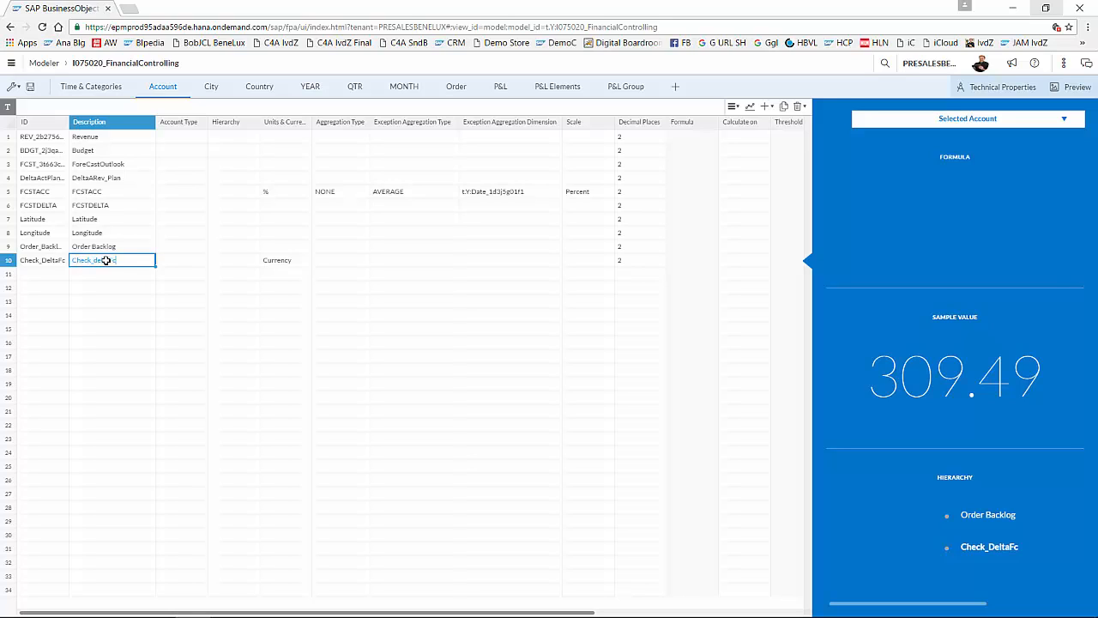
pyautogui.click(261, 261)
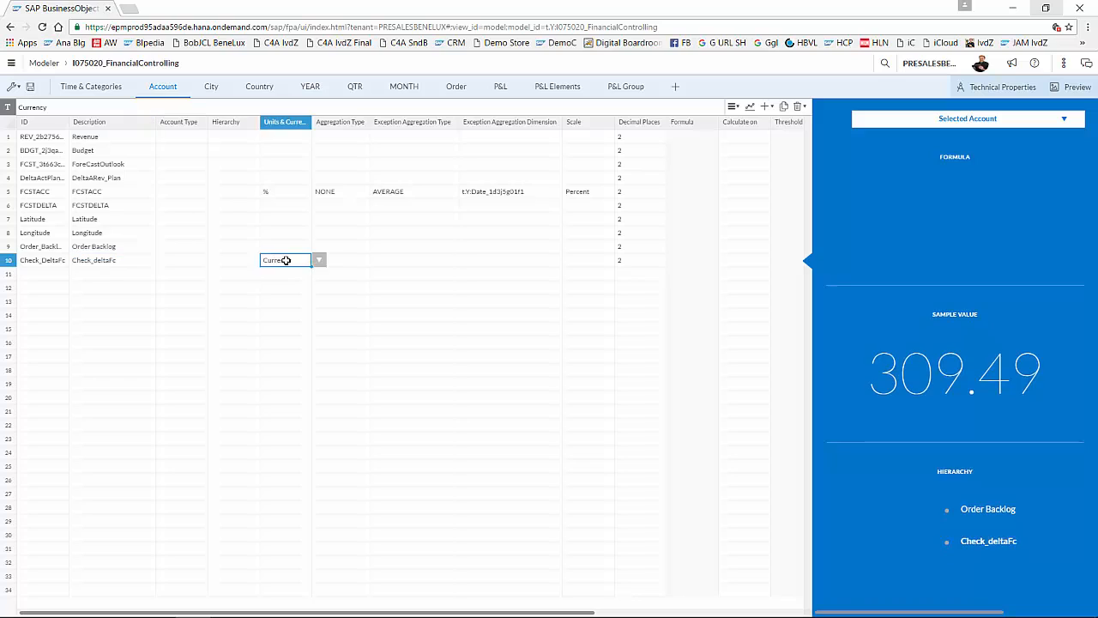
pyautogui.click(318, 260)
pyautogui.click(288, 278)
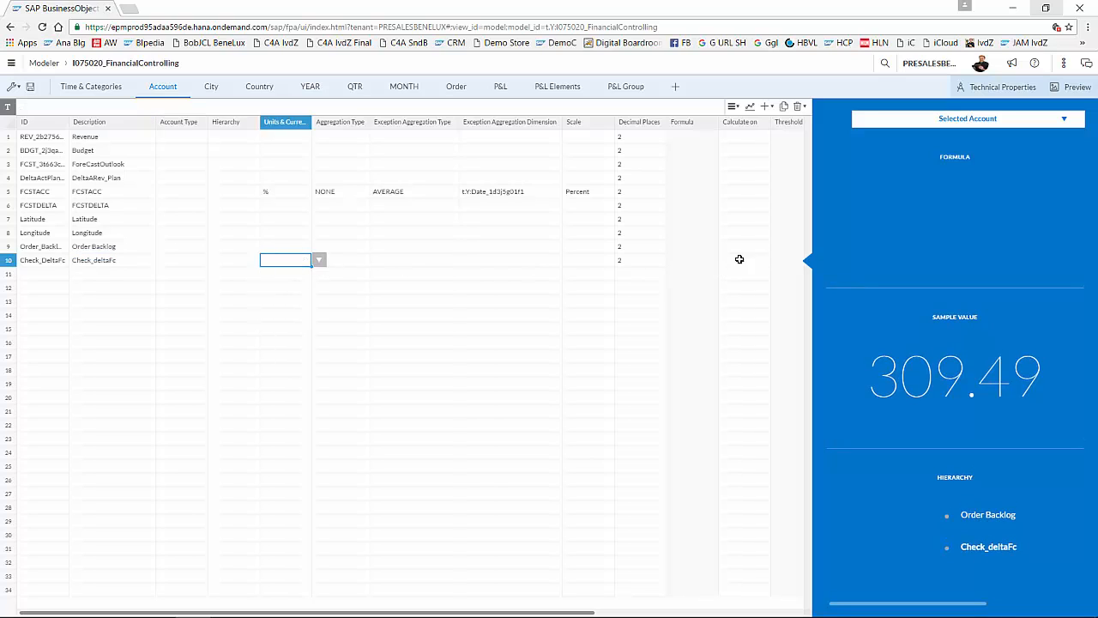
# Give the Check_DeltaFc account a formula that subtracts the ForeCastOutlook account from the Revenue account
pyautogui.click(690, 259)
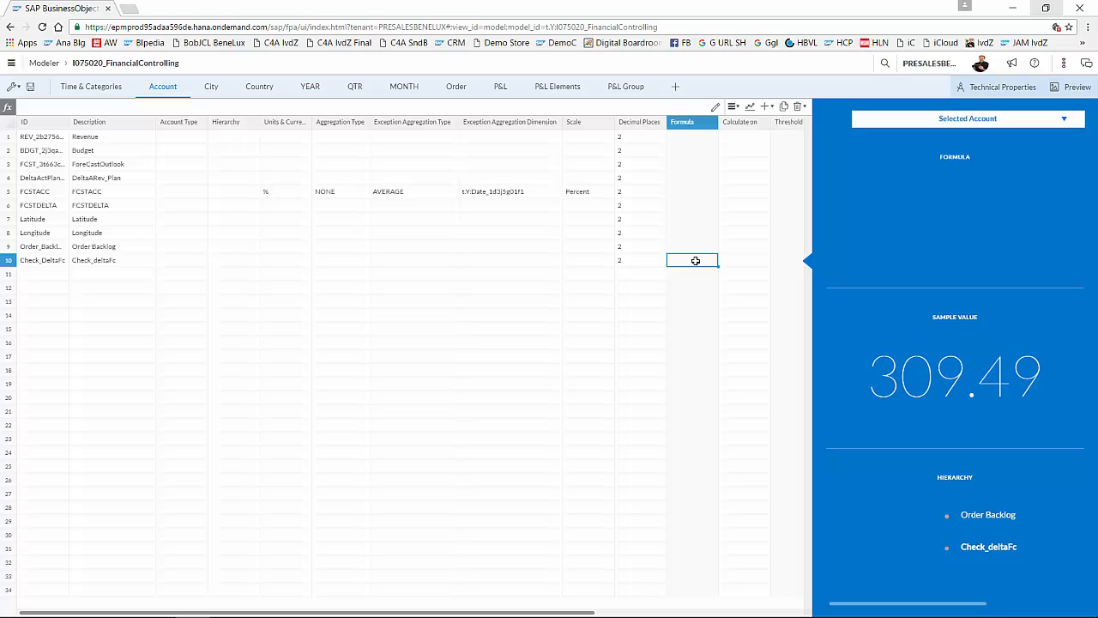
pyautogui.click(715, 107)
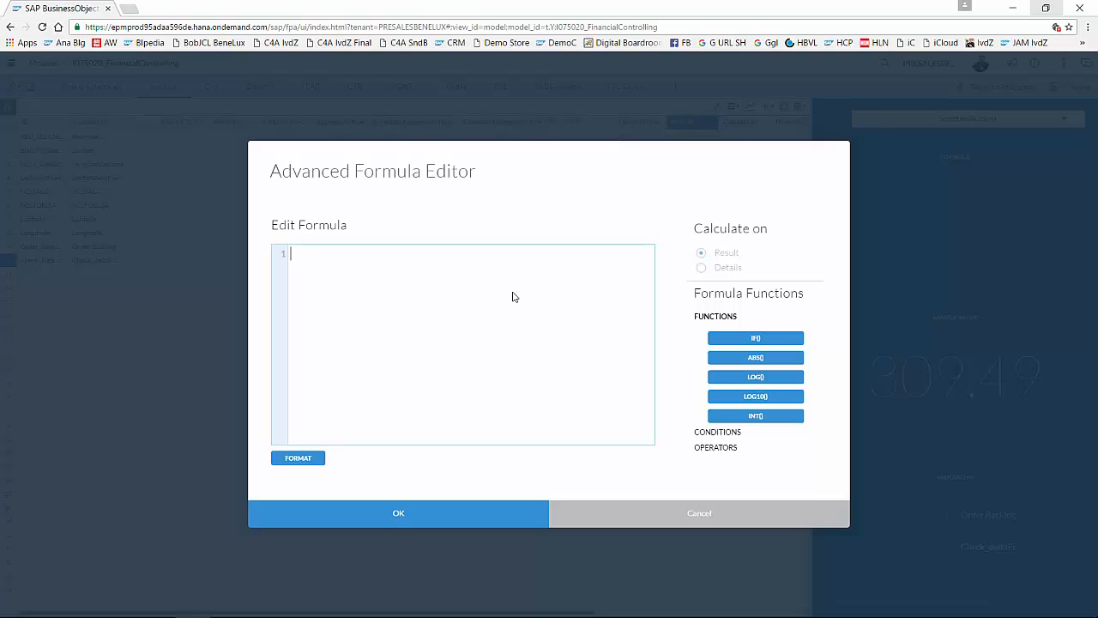
pyautogui.hotkey('ctrl', 'space')
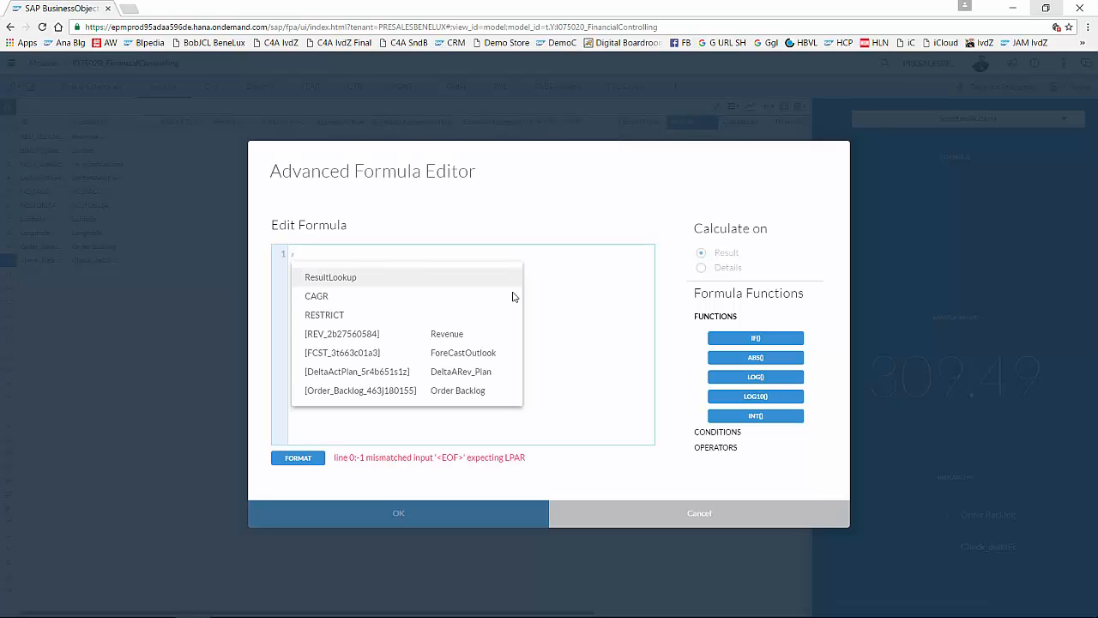
pyautogui.click(446, 340)
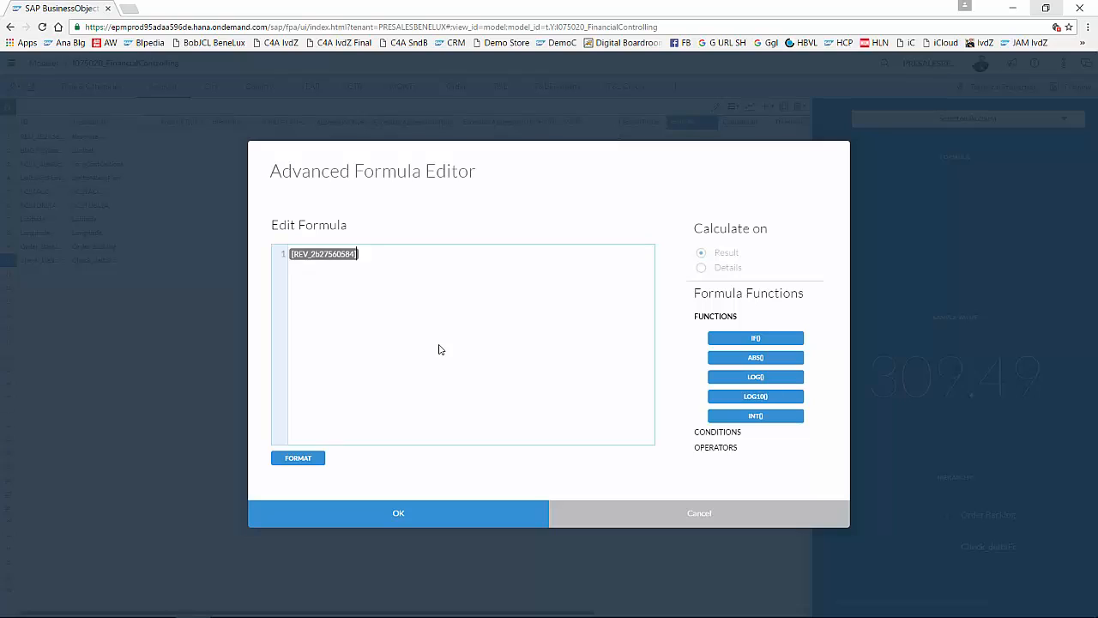
pyautogui.write('-')
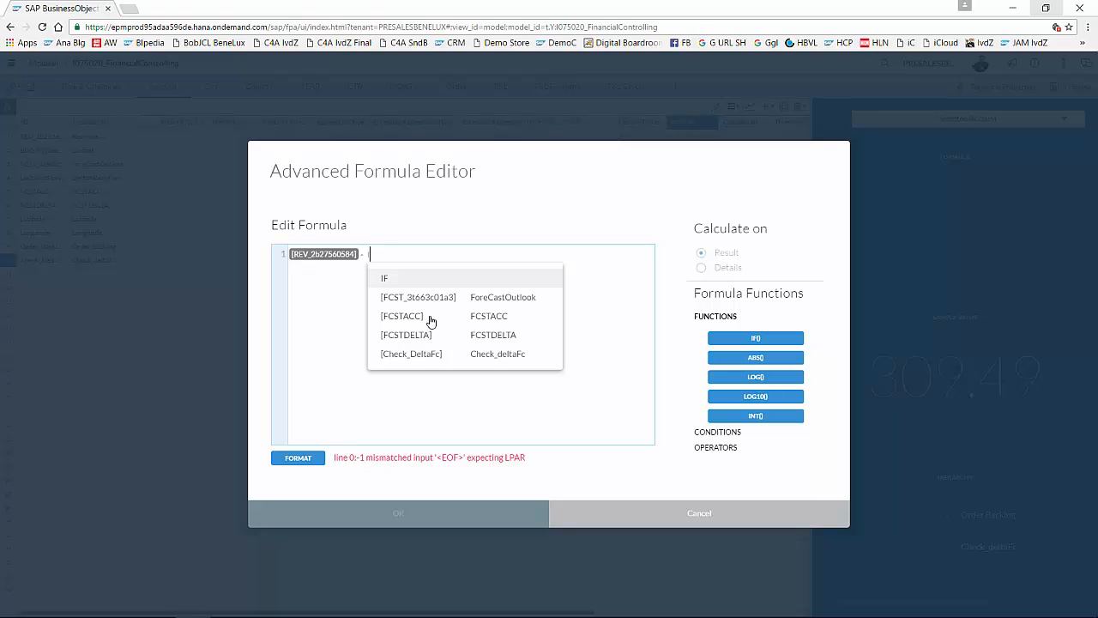
pyautogui.click(437, 299)
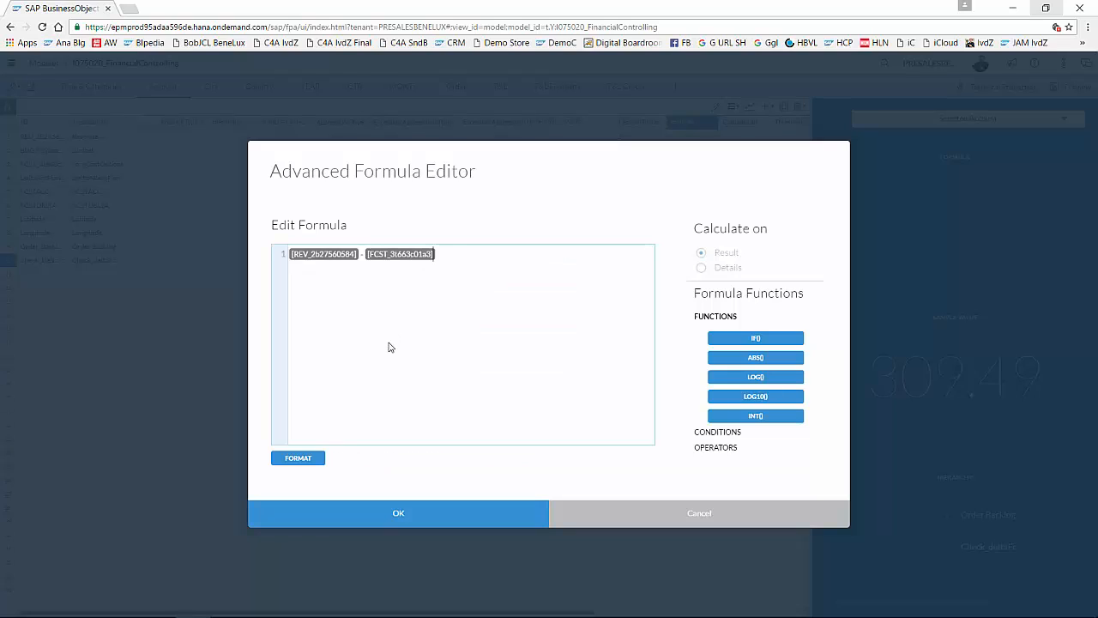
pyautogui.click(441, 523)
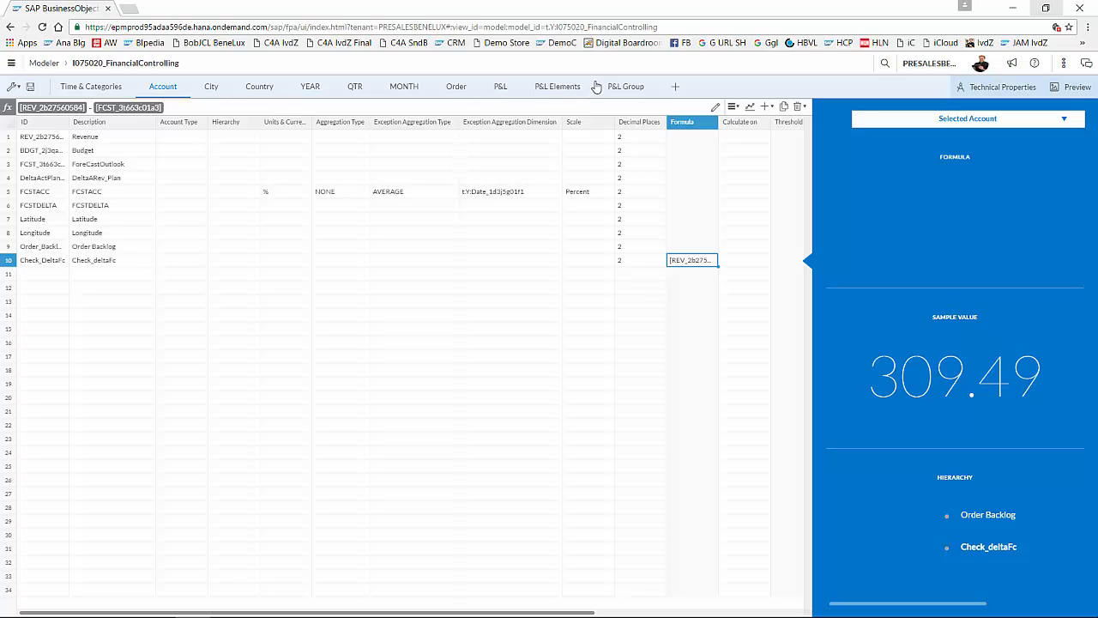
# Widen the Description column of the P&L Elements dimension and review the members of the P&L Group and P&L dimensions
pyautogui.click(565, 88)
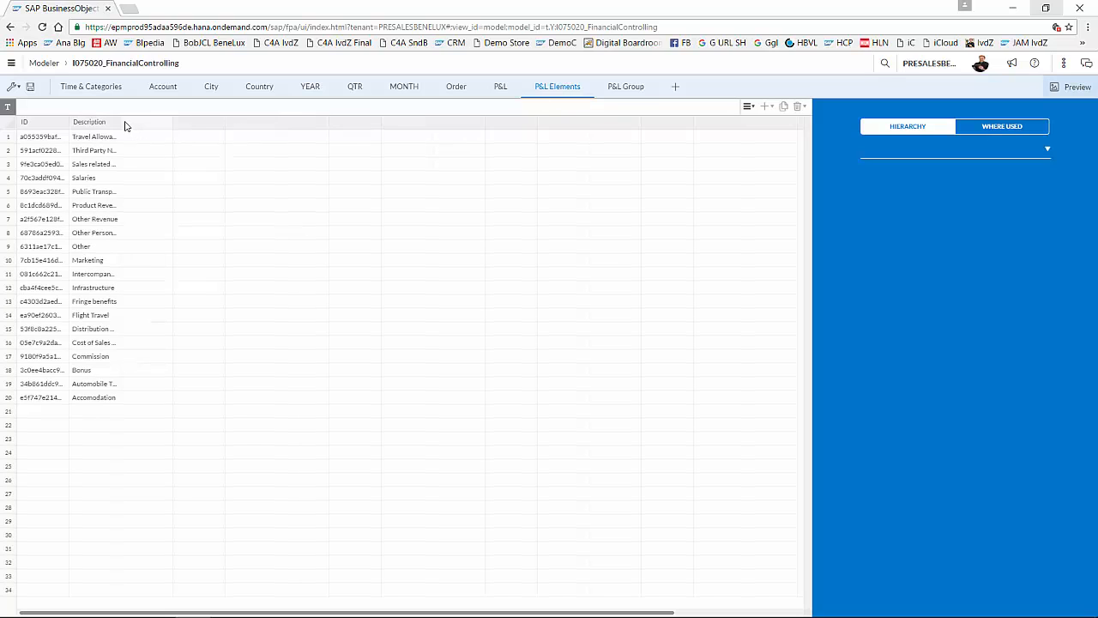
pyautogui.moveTo(121, 121); pyautogui.dragTo(179, 137)
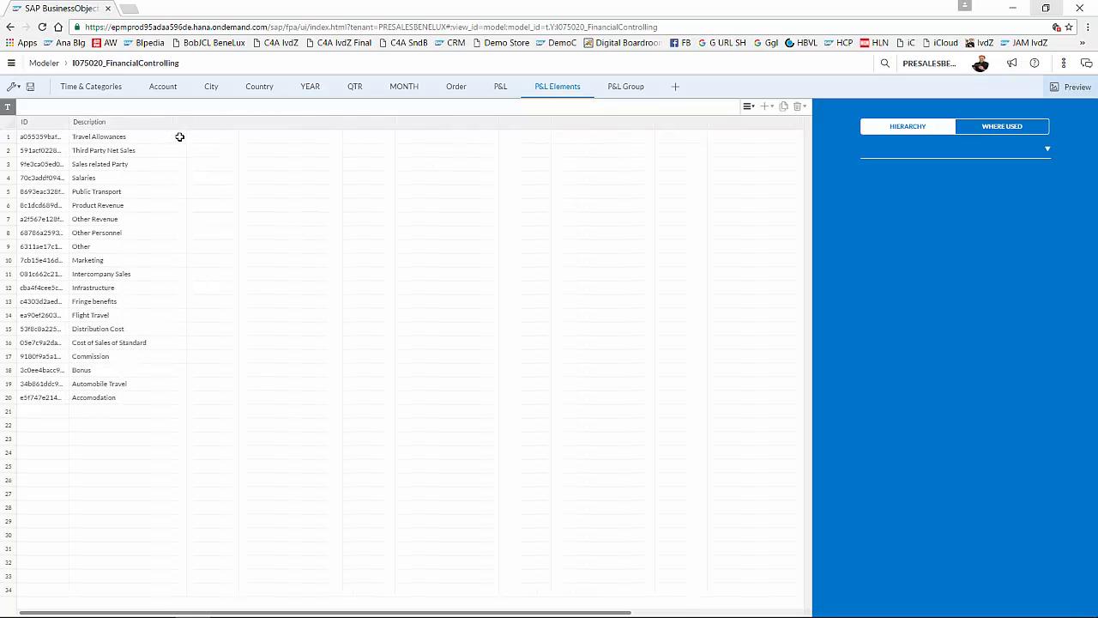
pyautogui.click(629, 88)
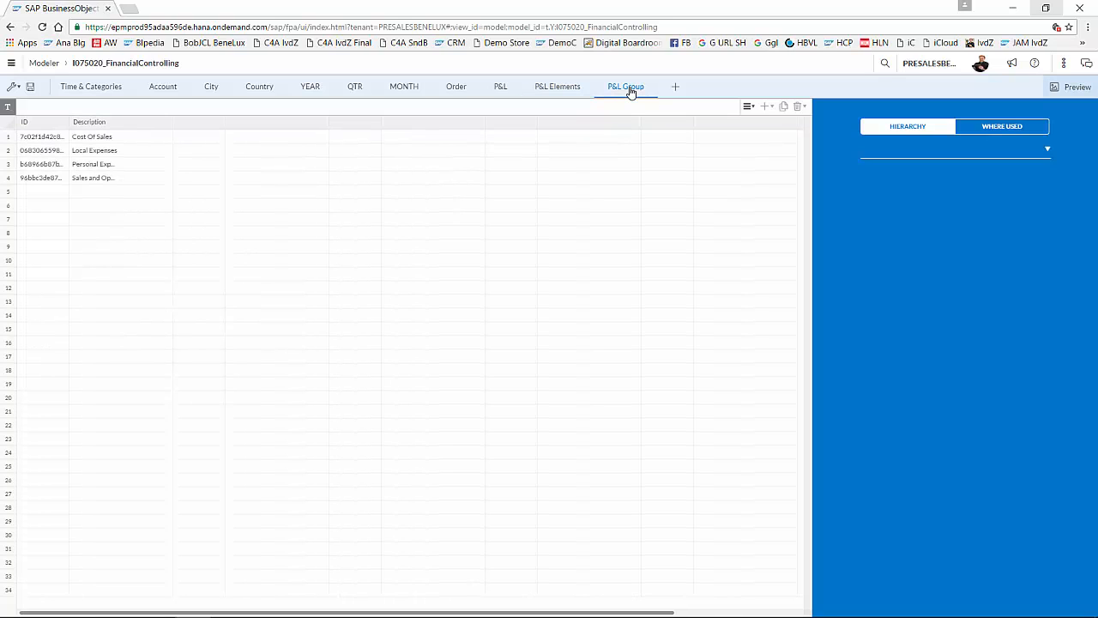
pyautogui.click(502, 89)
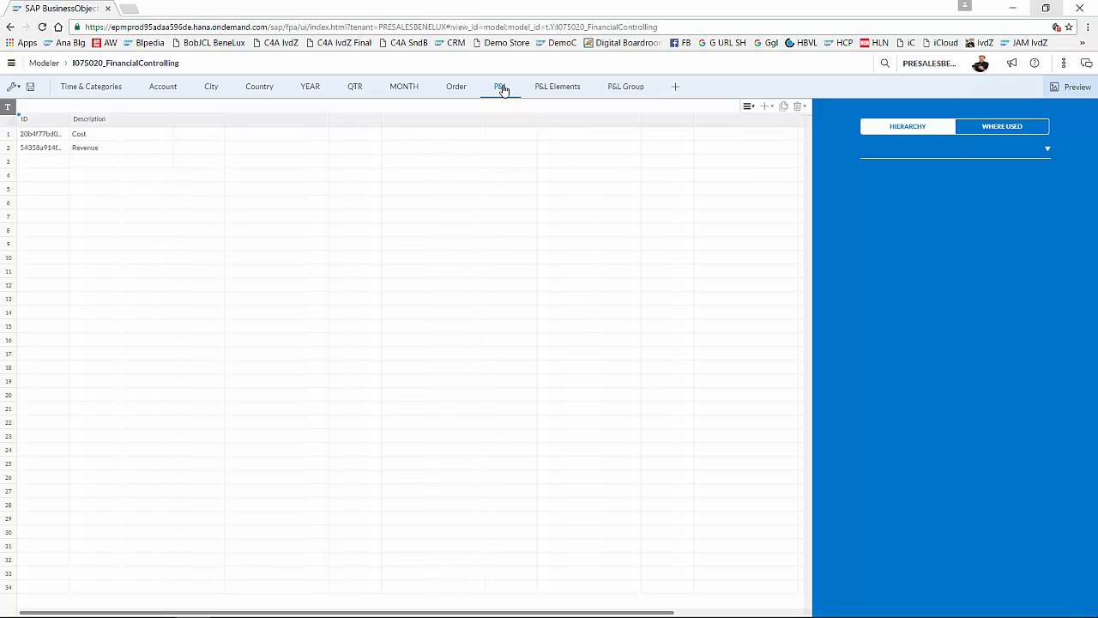
# Add a hierarchy named pL_Hierarchy to the P&L Elements dimension
pyautogui.click(567, 94)
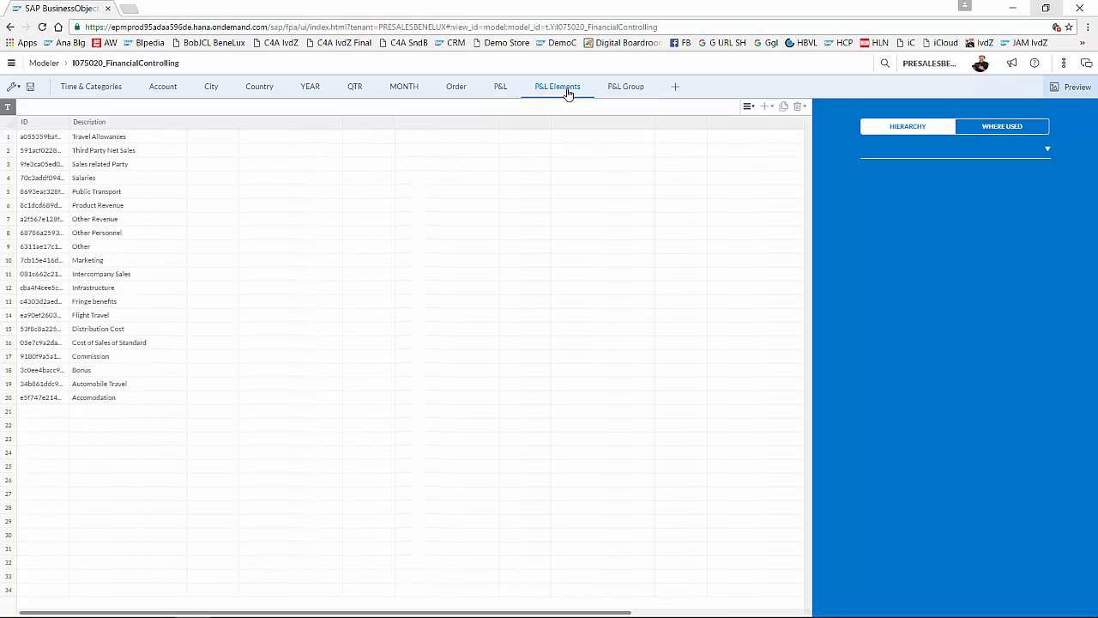
pyautogui.click(135, 137)
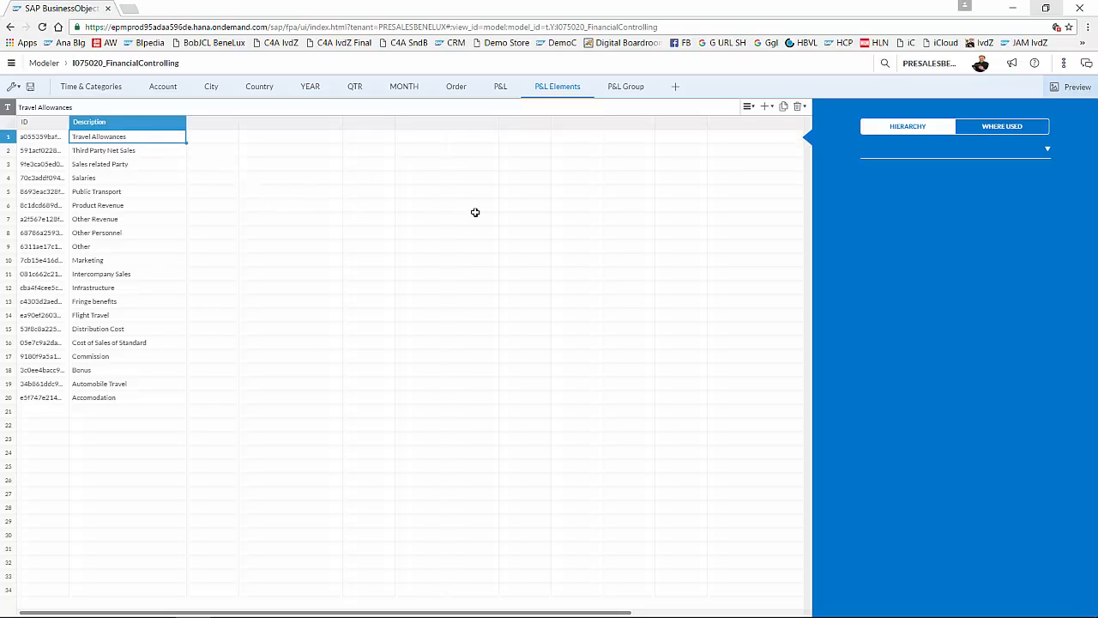
pyautogui.click(771, 108)
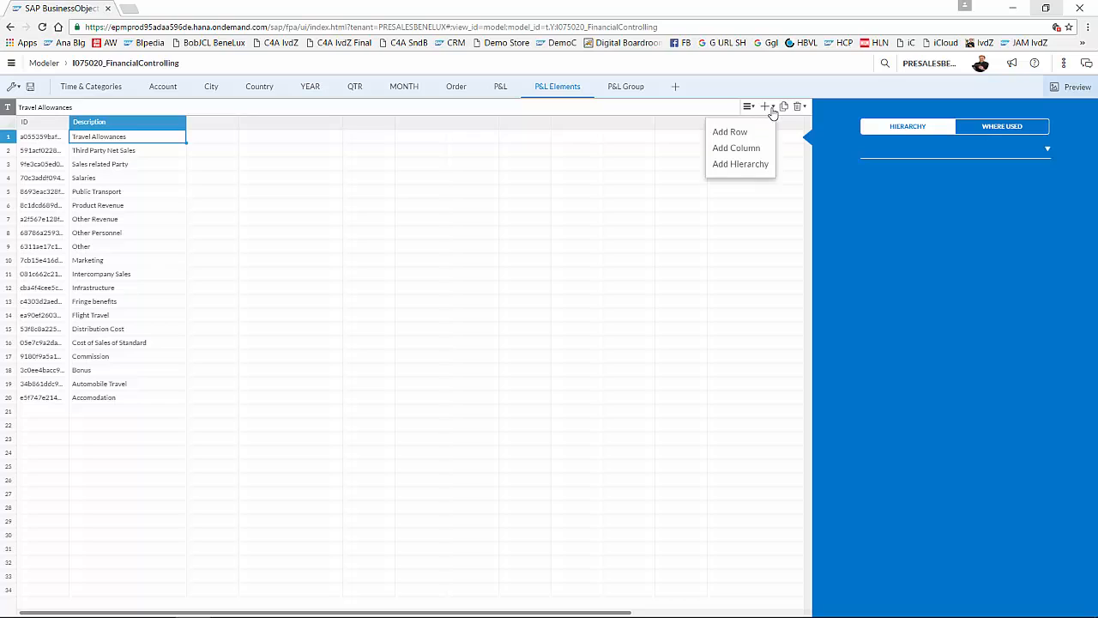
pyautogui.click(732, 165)
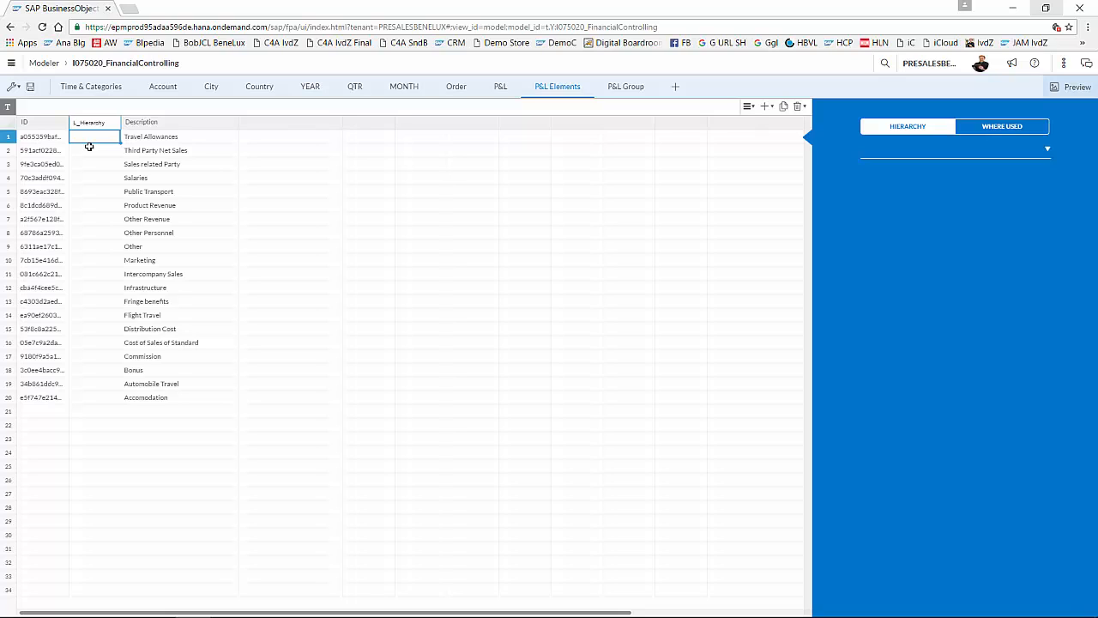
pyautogui.write('p')
pyautogui.click(146, 412)
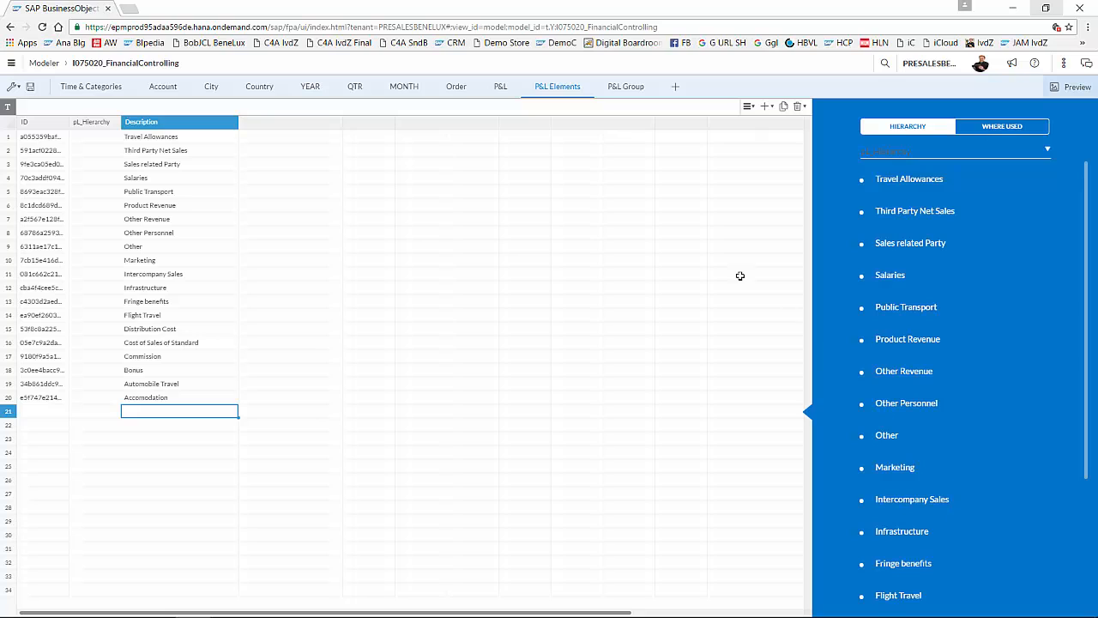
# Copy the four P&L Group descriptions, Cost Of Sales through Sales and Operating Revenue, into new P&L Elements rows starting at row 21
pyautogui.click(630, 88)
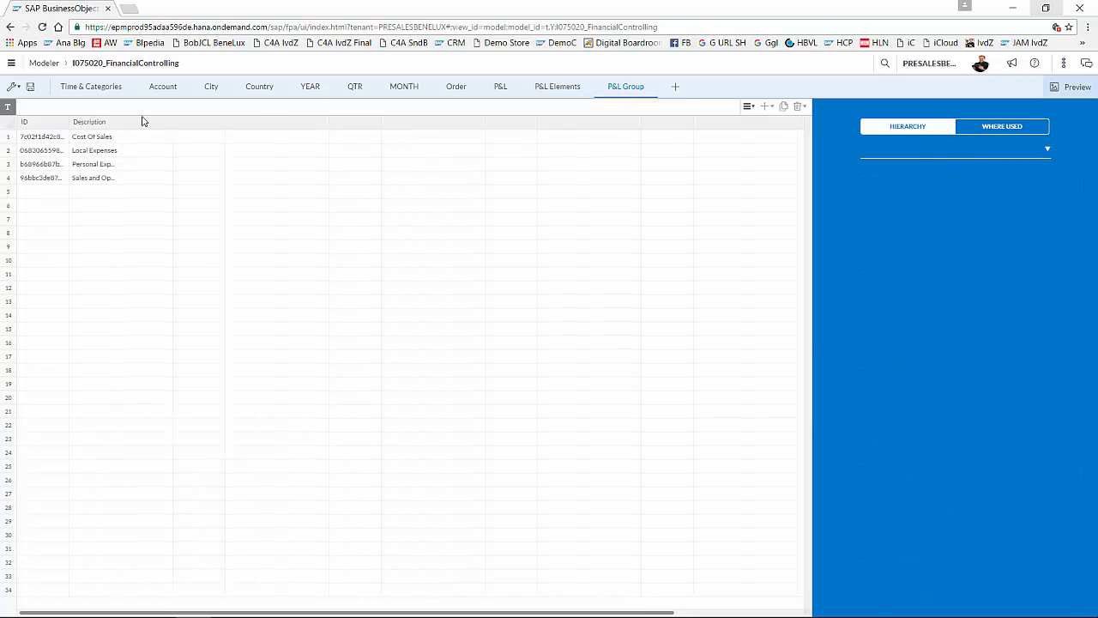
pyautogui.moveTo(83, 134); pyautogui.dragTo(95, 176)
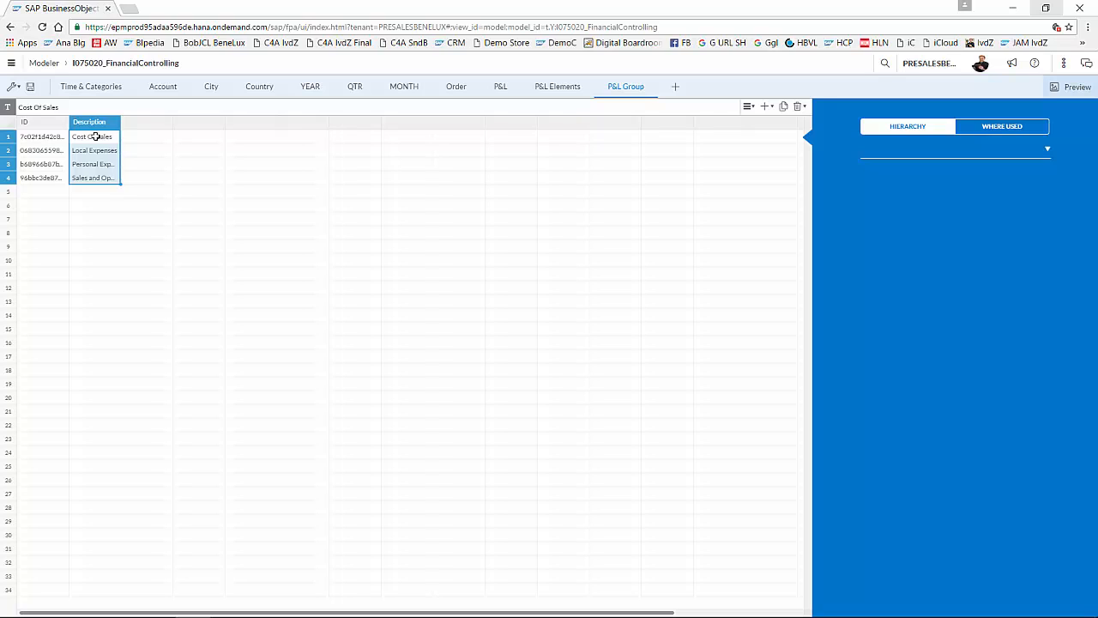
pyautogui.click(551, 89)
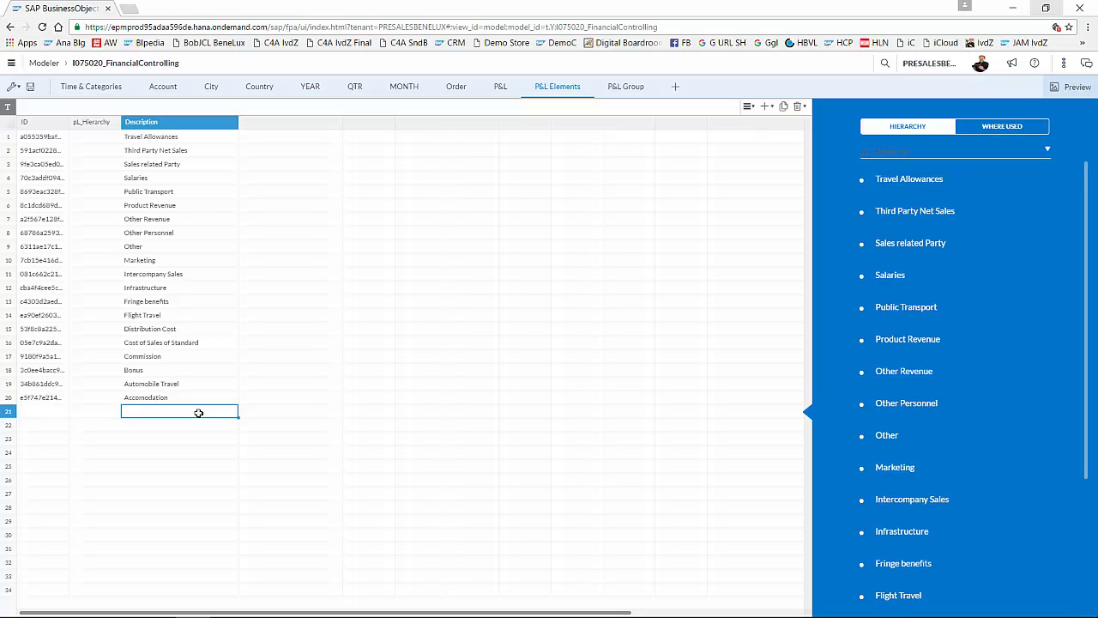
pyautogui.write('Cost Of Sales Local Expenses Personal Expenses Sales and Operating Revenue')
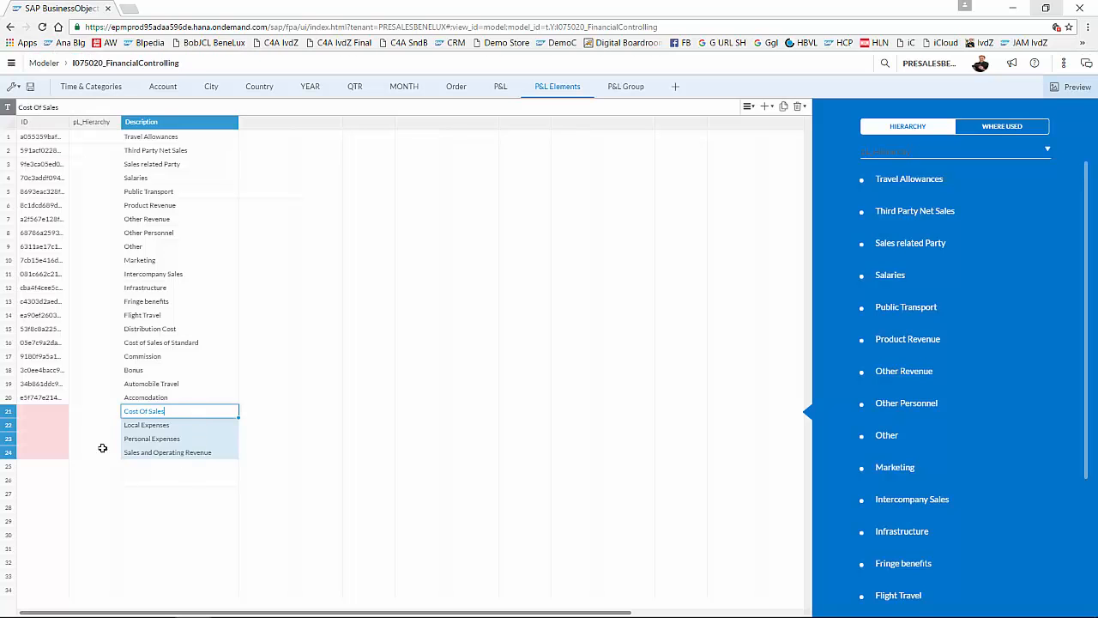
# Enter the IDs p1, p2, p3 and p4 for the four group members in rows 21 to 24
pyautogui.click(45, 413)
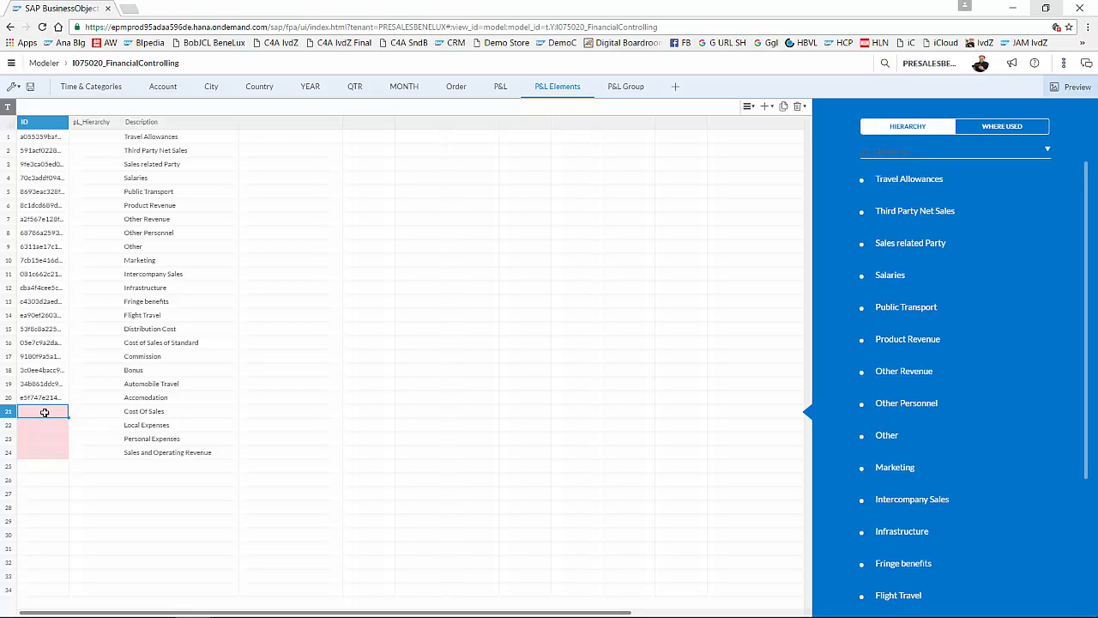
pyautogui.write('p1 p2 p3')
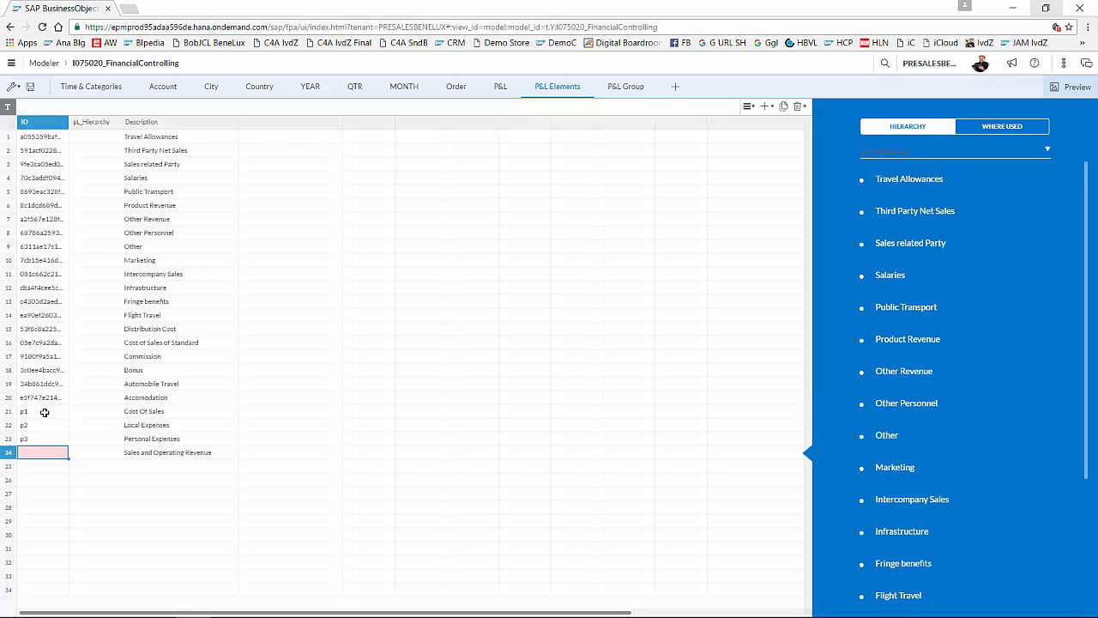
pyautogui.write("'")
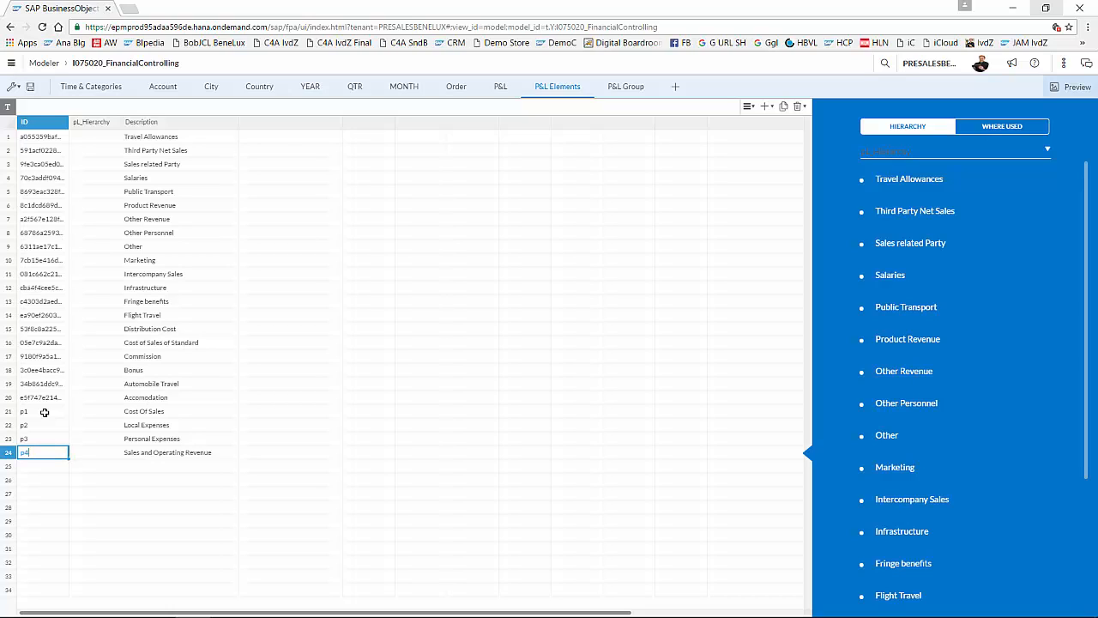
pyautogui.press('Return')
pyautogui.press('Up')
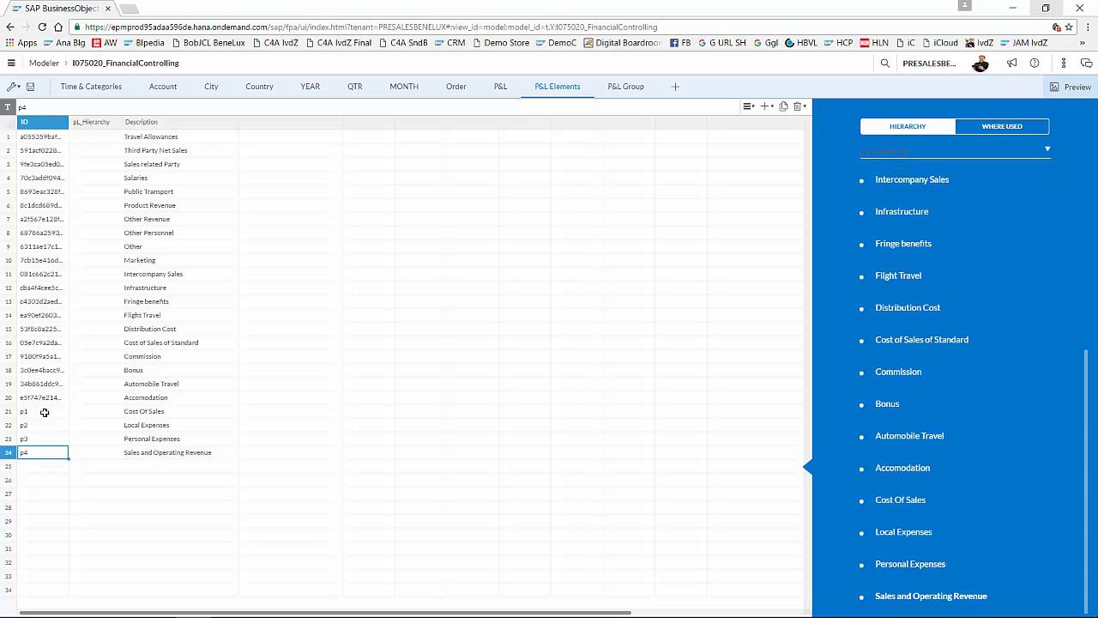
pyautogui.press('Right')
pyautogui.press('Right')
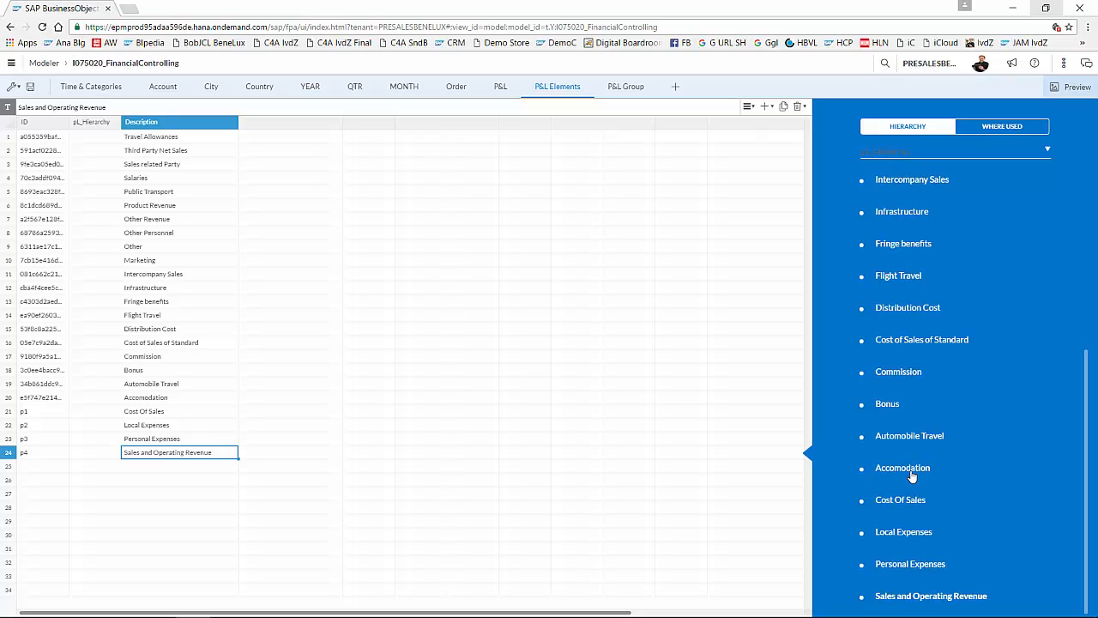
# Nest Accomodation under Cost Of Sales in the hierarchy and check its parent ID in the pL_Hierarchy column
pyautogui.moveTo(903, 472); pyautogui.dragTo(910, 506)
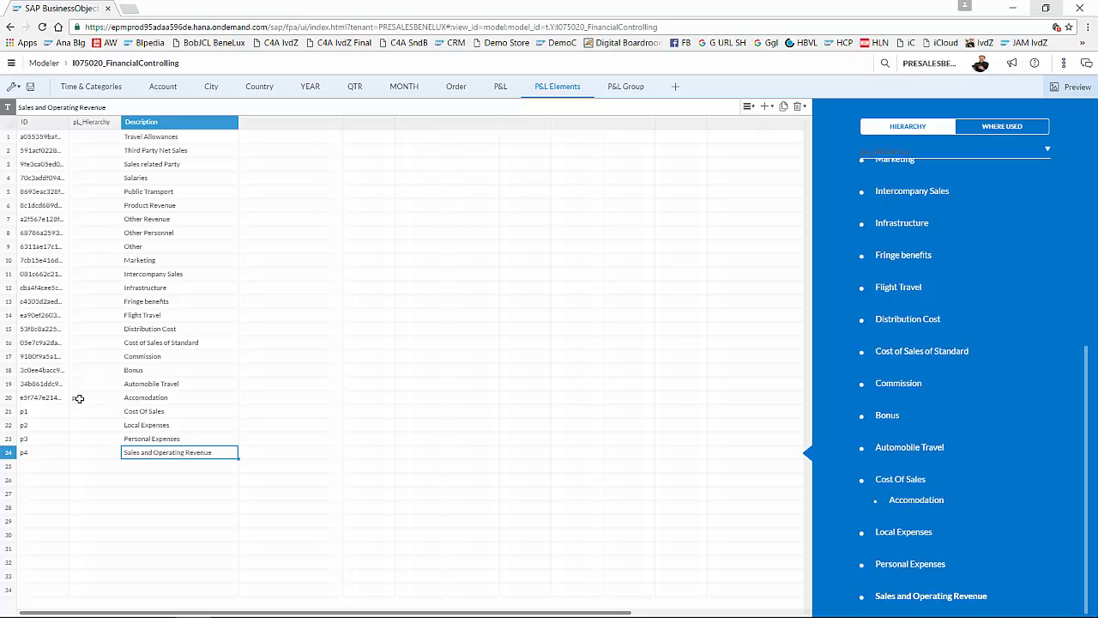
pyautogui.click(9, 412)
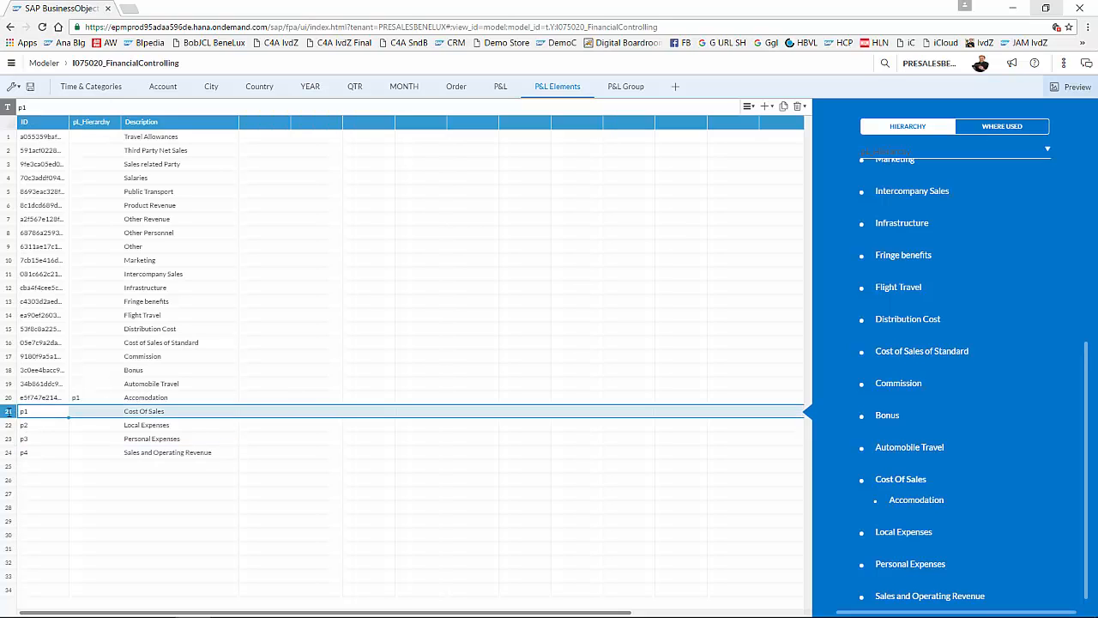
pyautogui.click(8, 398)
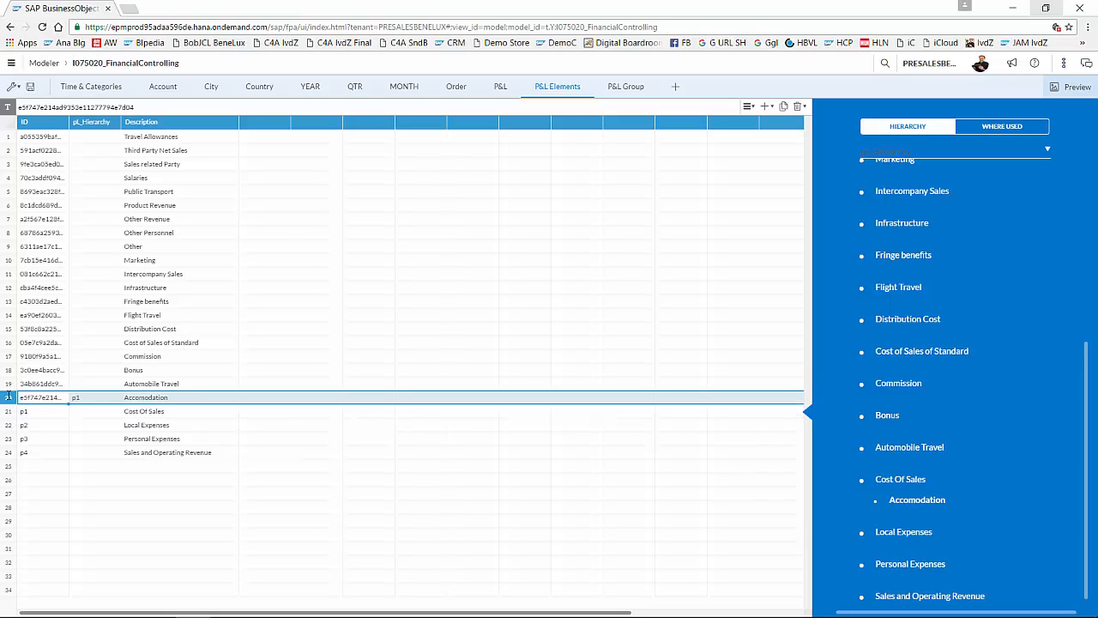
pyautogui.click(81, 398)
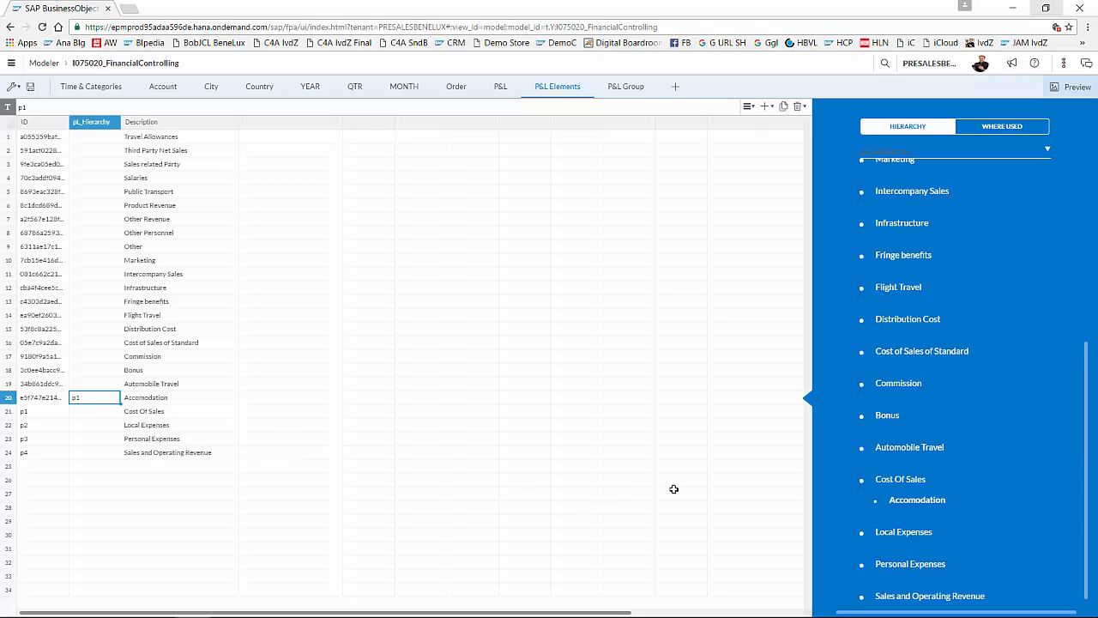
# Nest Automobile Travel under Local Expenses and Bonus under Personal Expenses in the hierarchy
pyautogui.moveTo(918, 452); pyautogui.dragTo(925, 532)
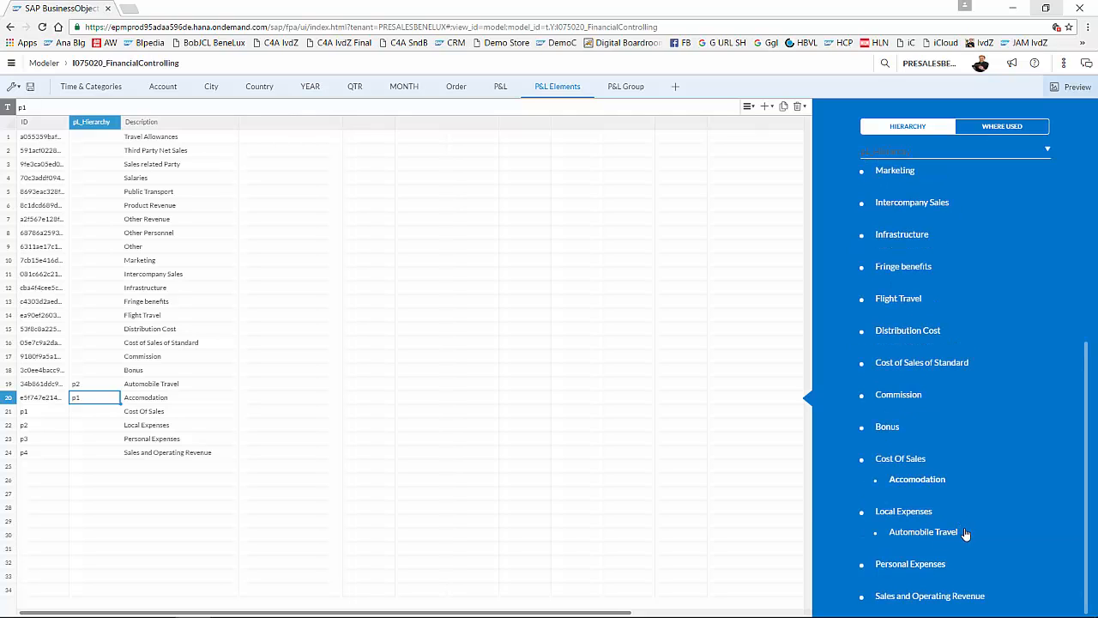
pyautogui.click(10, 386)
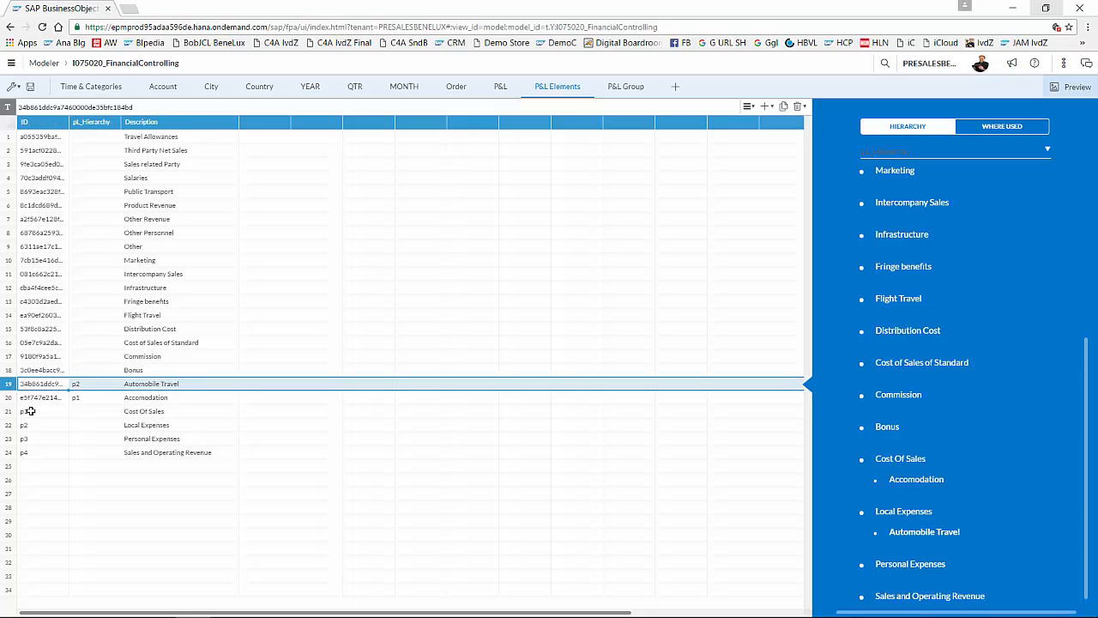
pyautogui.click(9, 425)
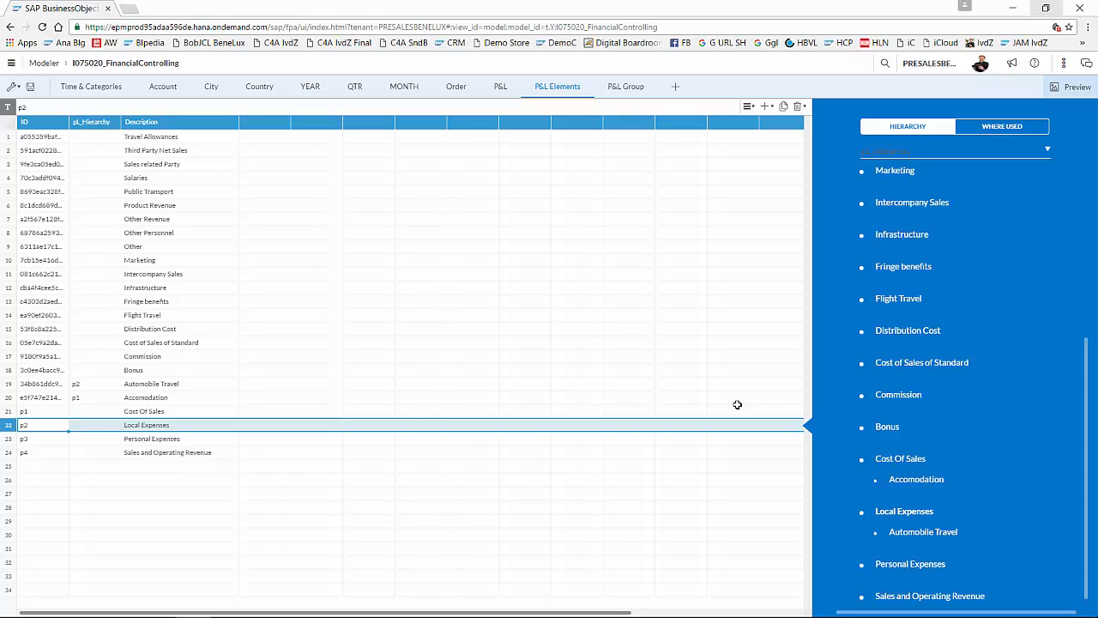
pyautogui.moveTo(889, 435); pyautogui.dragTo(909, 566)
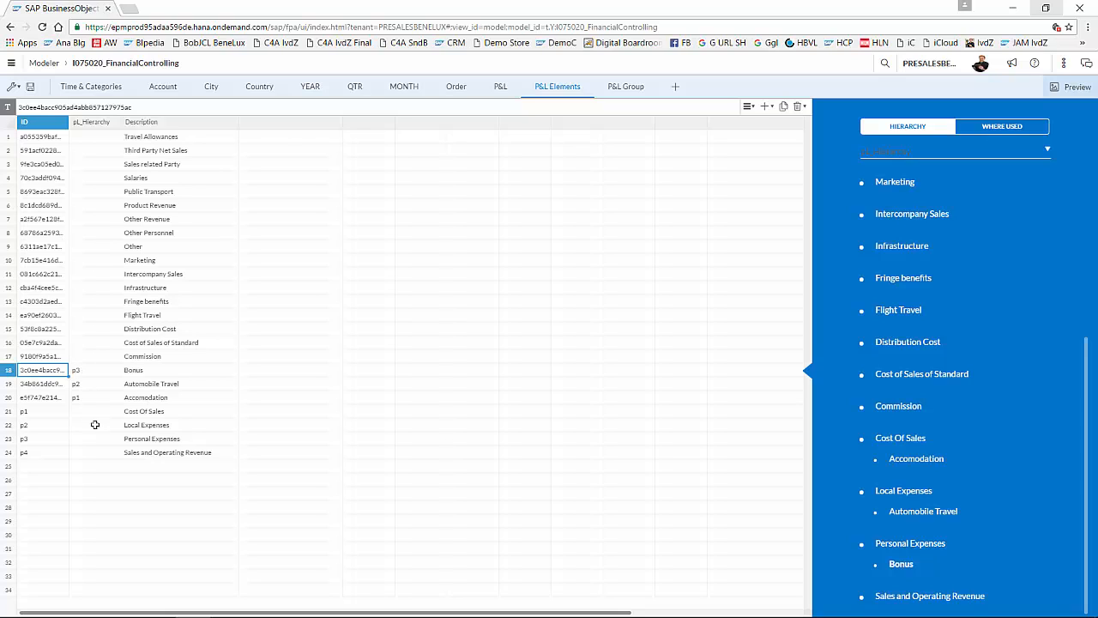
# Assign the remaining P&L elements to parents p1 to p4 in the pL_Hierarchy column and change Accomodation's parent to p2
pyautogui.click(98, 357)
pyautogui.click(93, 273)
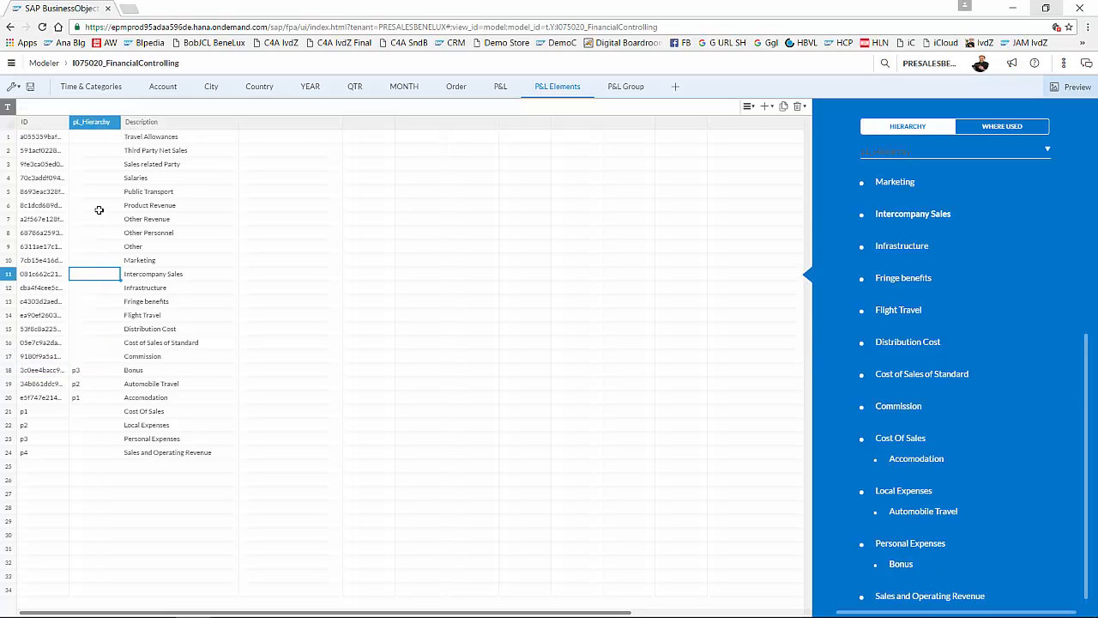
pyautogui.click(96, 206)
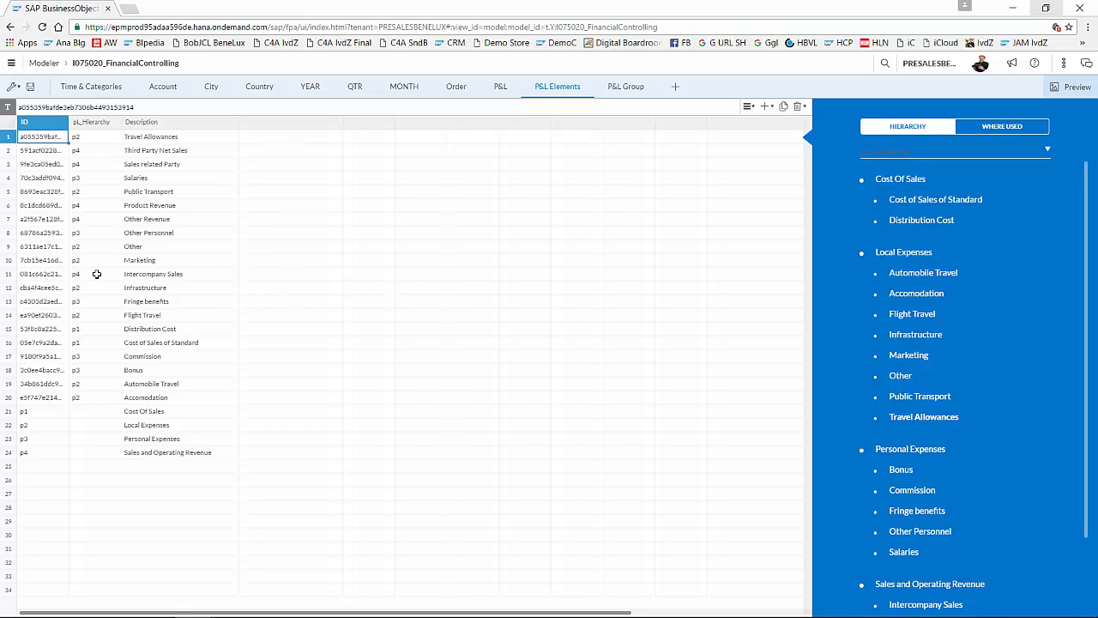
# Change the parent of Other to p3 in the pL_Hierarchy column and set it back to p2
pyautogui.click(102, 247)
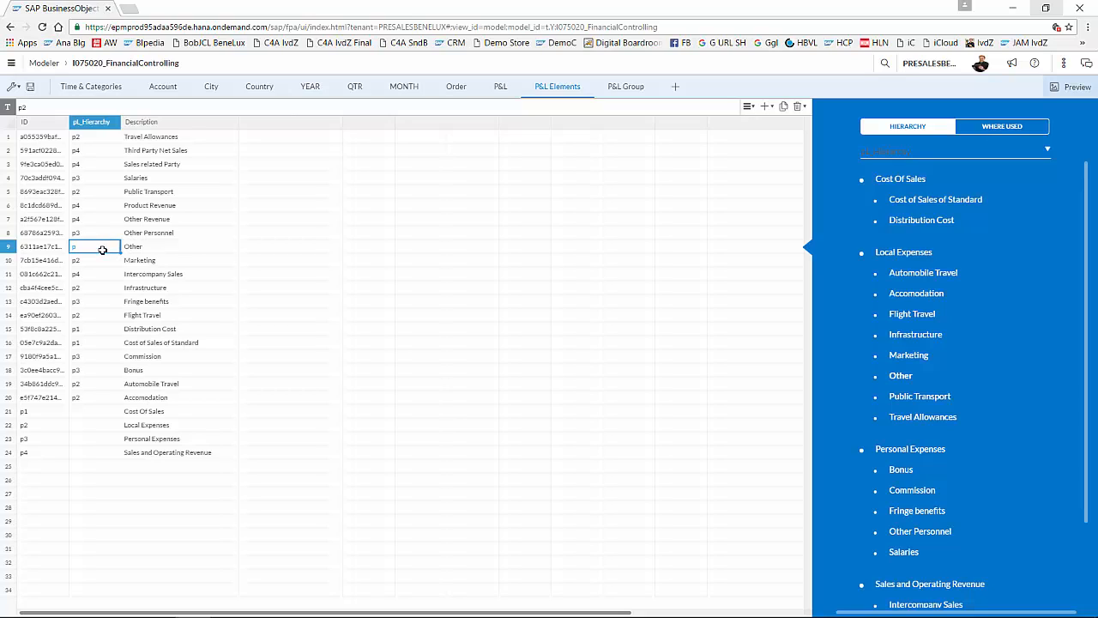
pyautogui.write('p3')
pyautogui.press('Return')
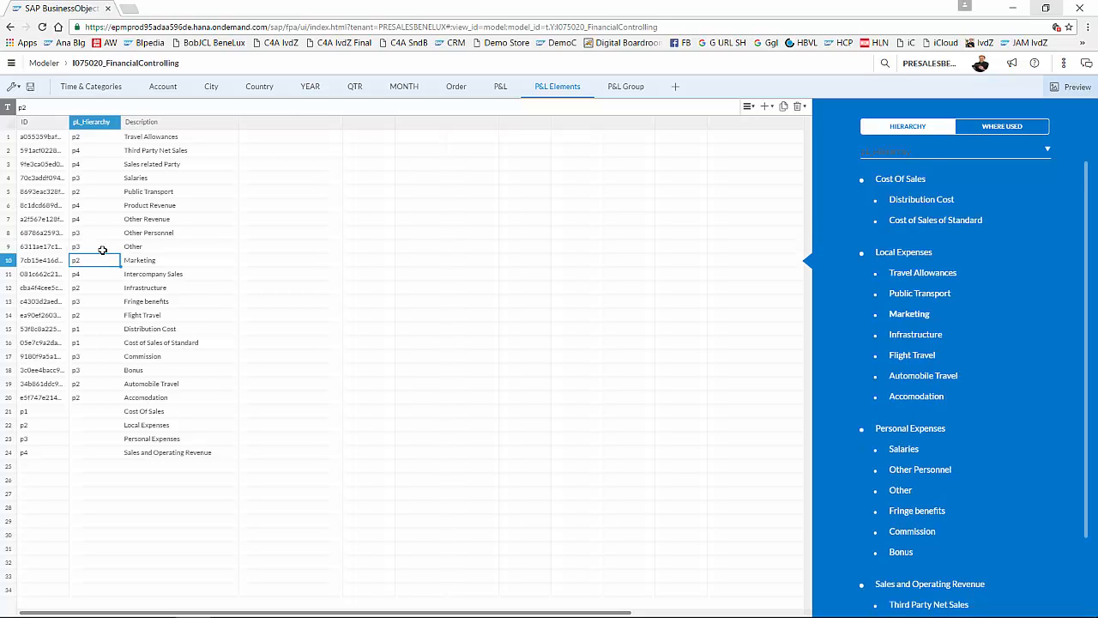
pyautogui.click(102, 249)
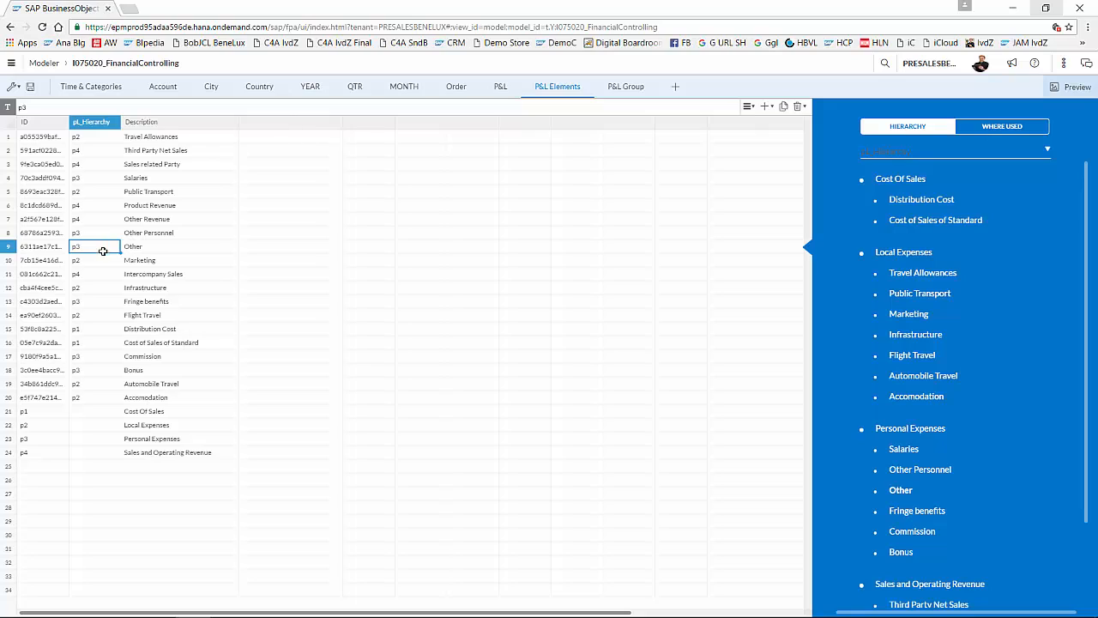
pyautogui.write('p')
pyautogui.press('Return')
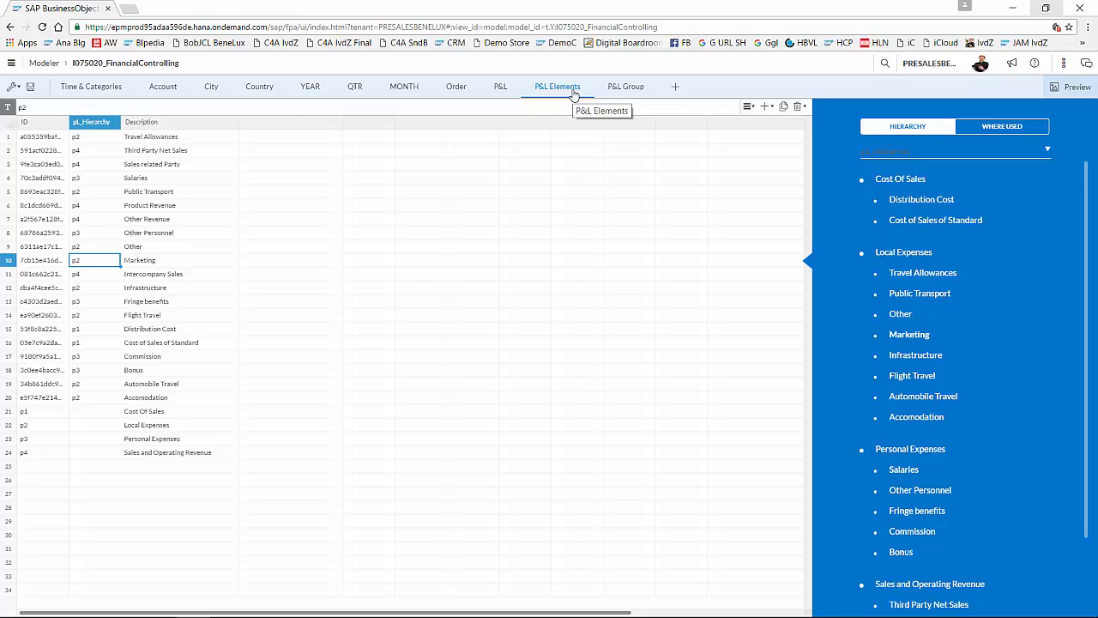
# Copy the Cost and Revenue descriptions from the P&L dimension into rows 25 and 26 of P&L Elements
pyautogui.click(627, 89)
pyautogui.click(500, 89)
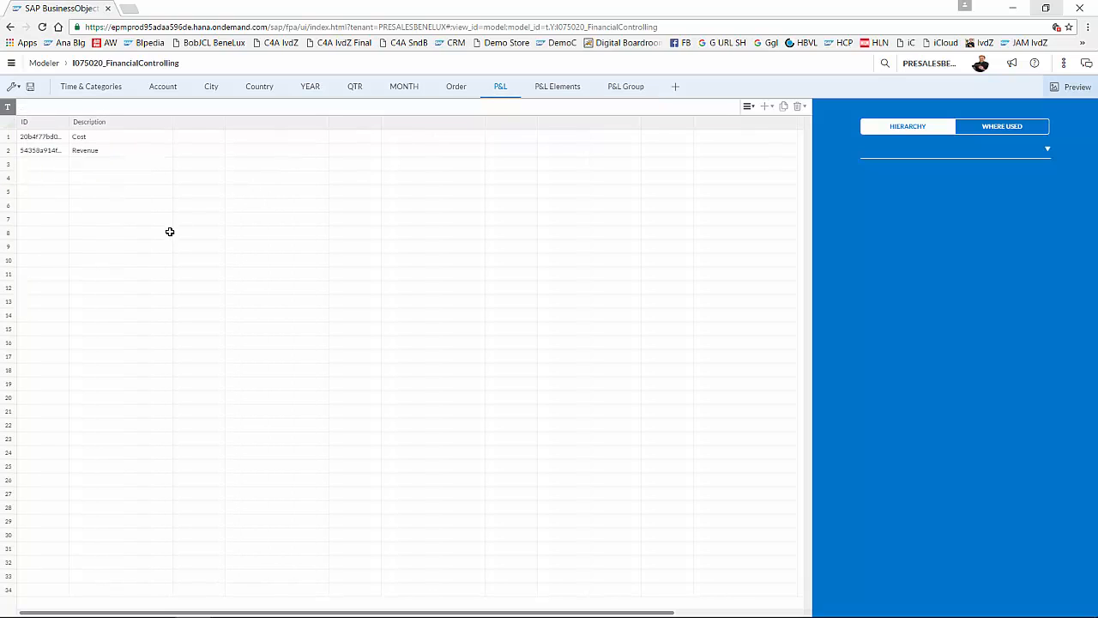
pyautogui.moveTo(95, 135); pyautogui.dragTo(94, 149)
pyautogui.hotkey('ctrl', 'c')
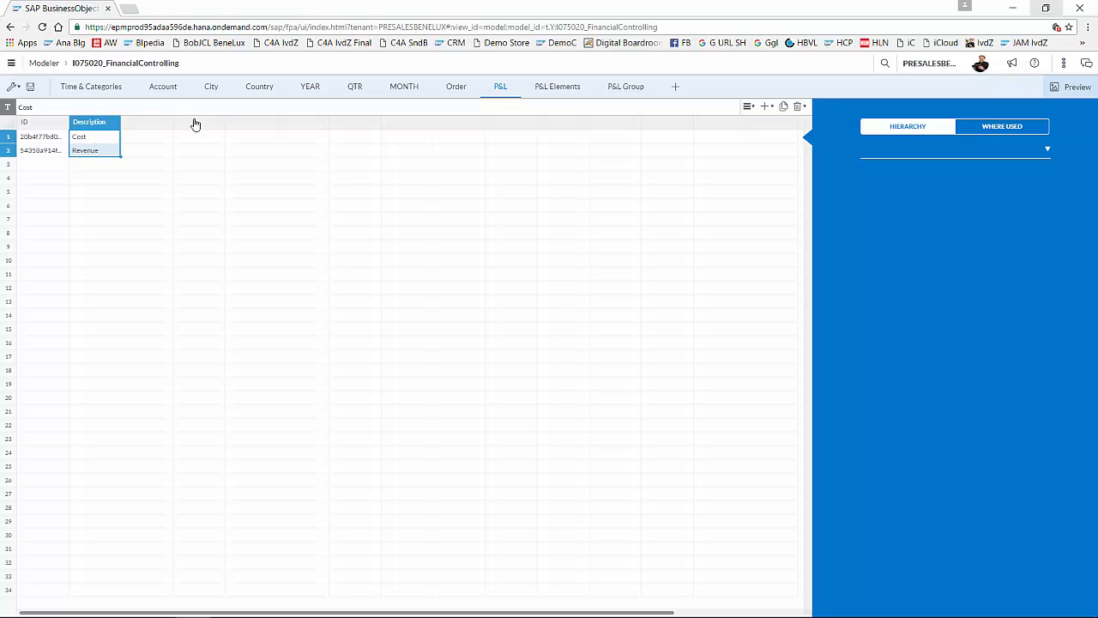
pyautogui.click(558, 88)
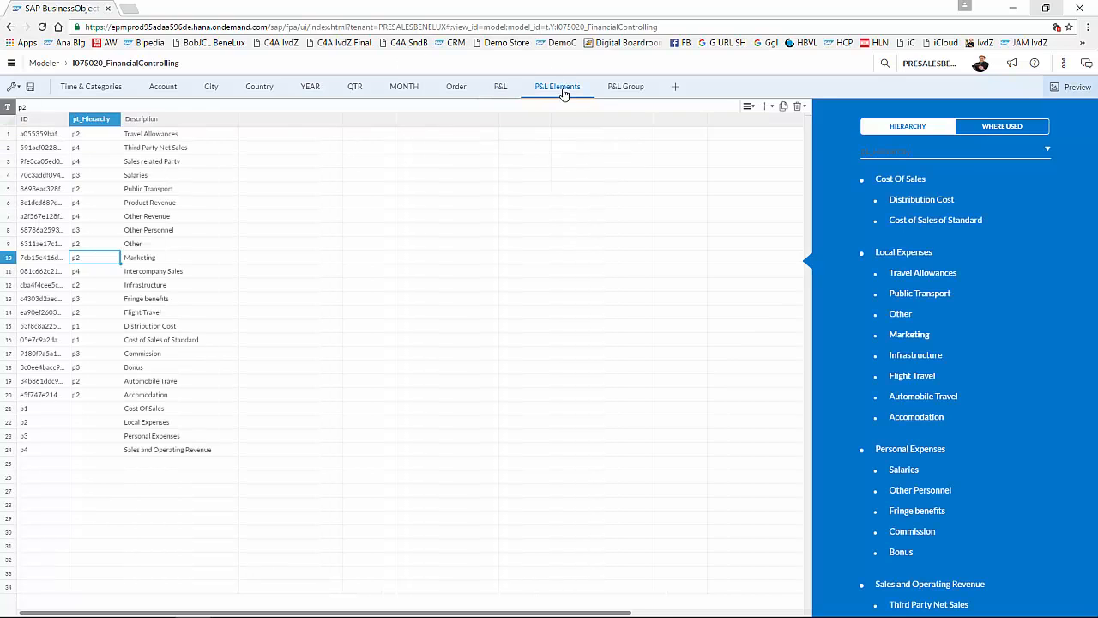
pyautogui.click(180, 468)
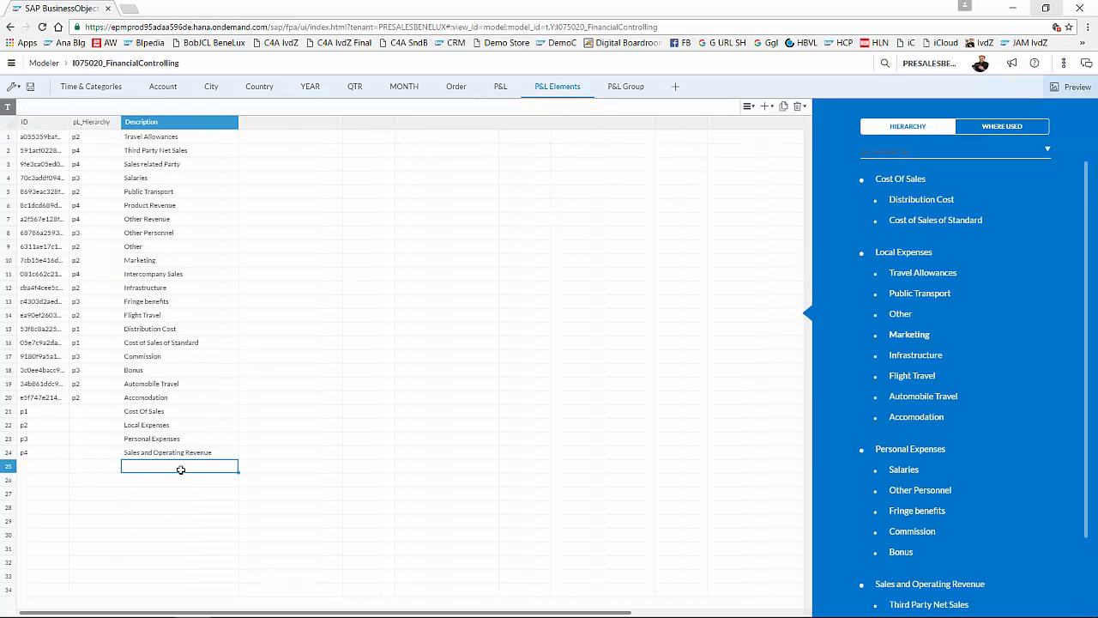
pyautogui.hotkey('ctrl', 'v')
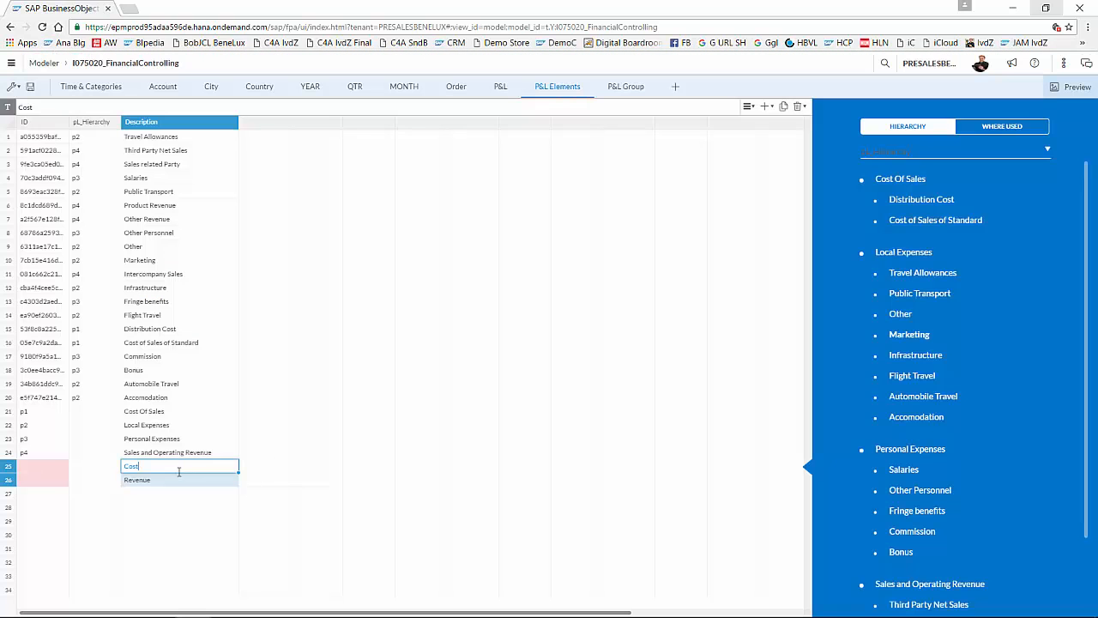
# Enter the IDs p5 for Cost and p6 for Revenue in rows 25 and 26
pyautogui.click(43, 467)
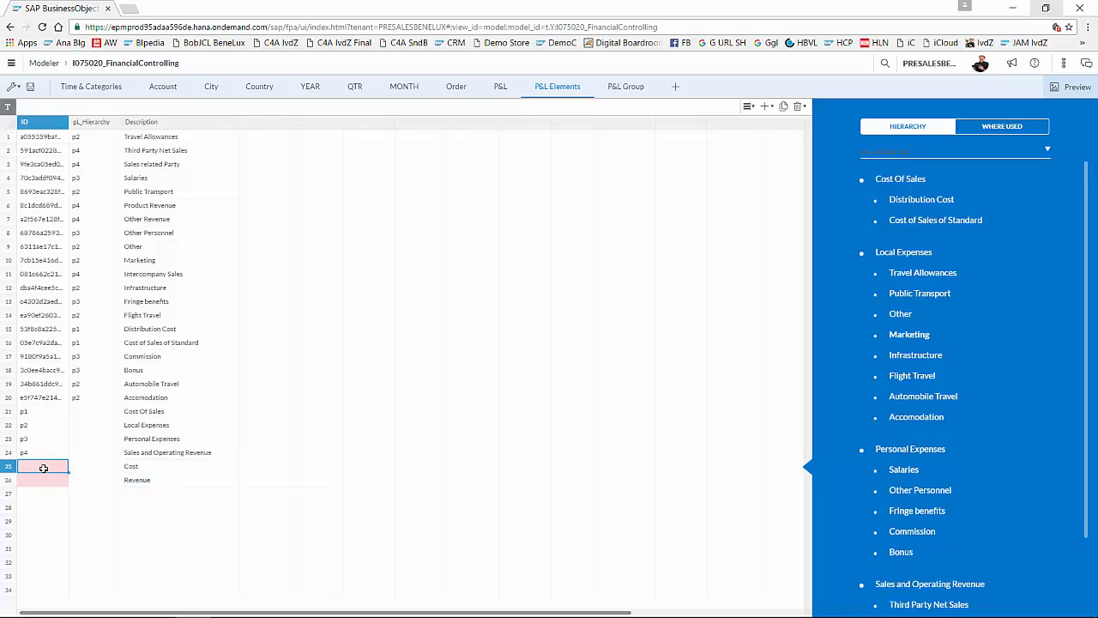
pyautogui.write('p5')
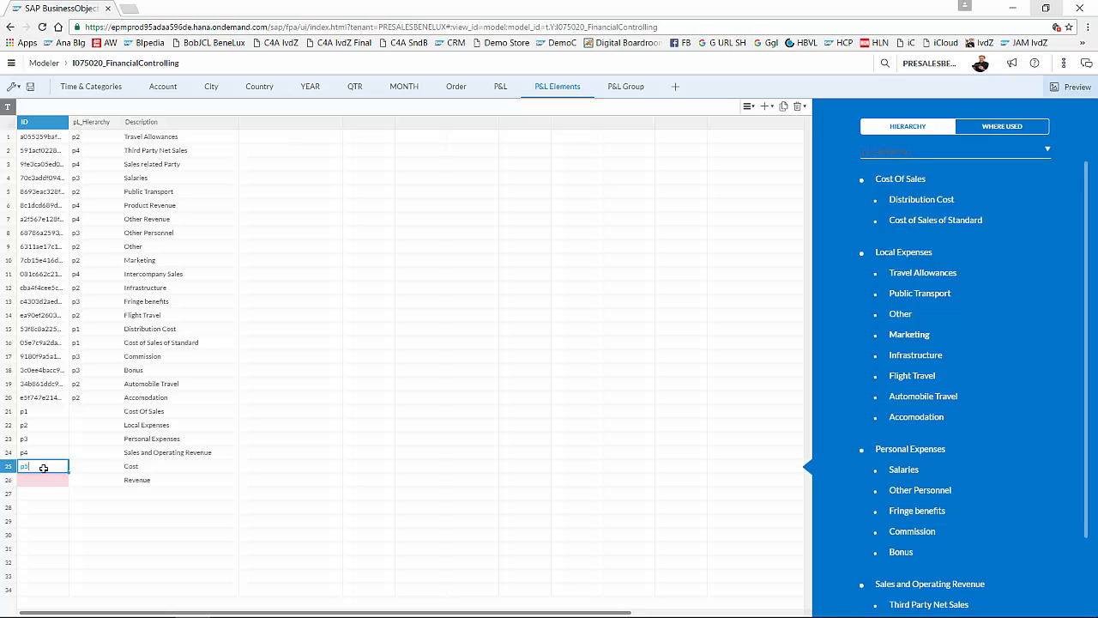
pyautogui.press('Return')
pyautogui.write('p')
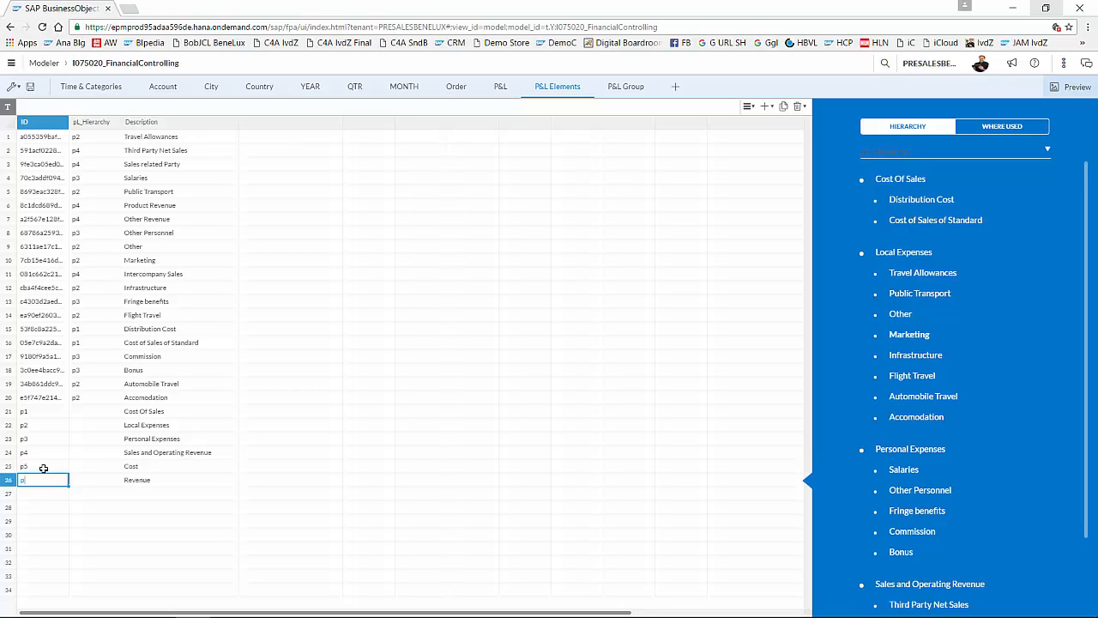
pyautogui.write('6')
pyautogui.press('Return')
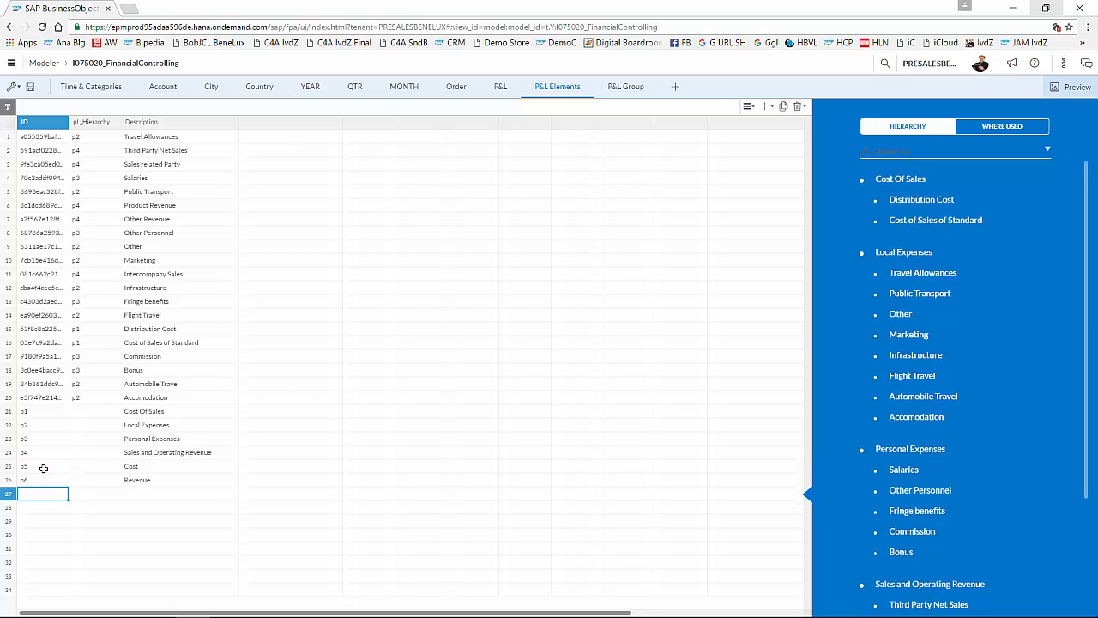
# Assign Sales and Operating Revenue to parent p6 in the pL_Hierarchy column
pyautogui.click(43, 468)
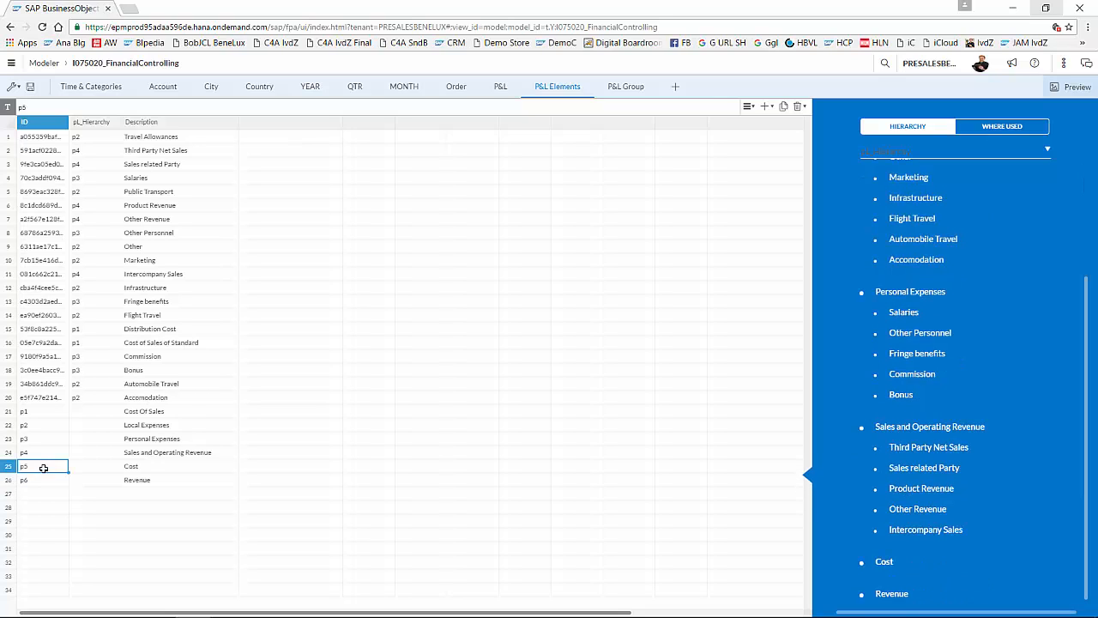
pyautogui.press('Tab')
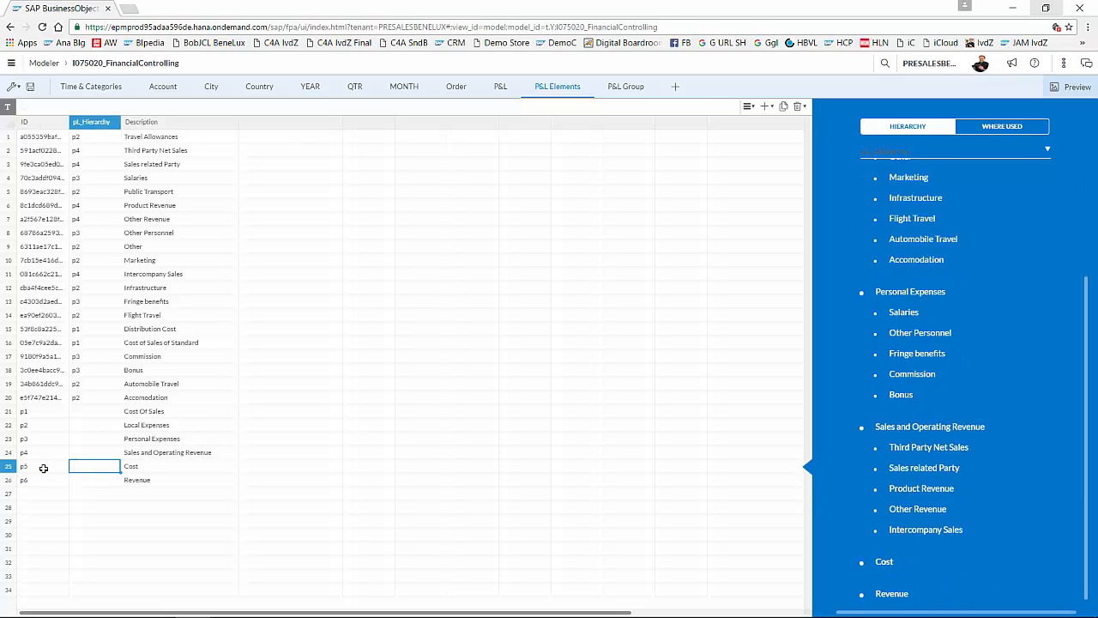
pyautogui.press('Up')
pyautogui.press('Down')
pyautogui.press('Down')
pyautogui.press('Up')
pyautogui.press('Up')
pyautogui.press('Right')
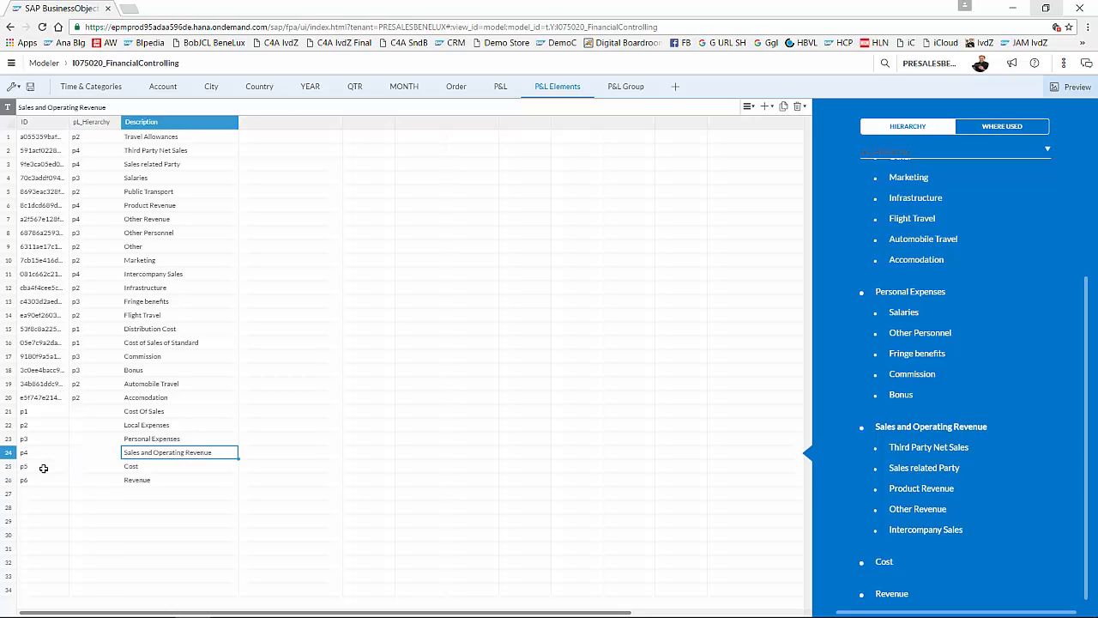
pyautogui.press('Left')
pyautogui.press('Left')
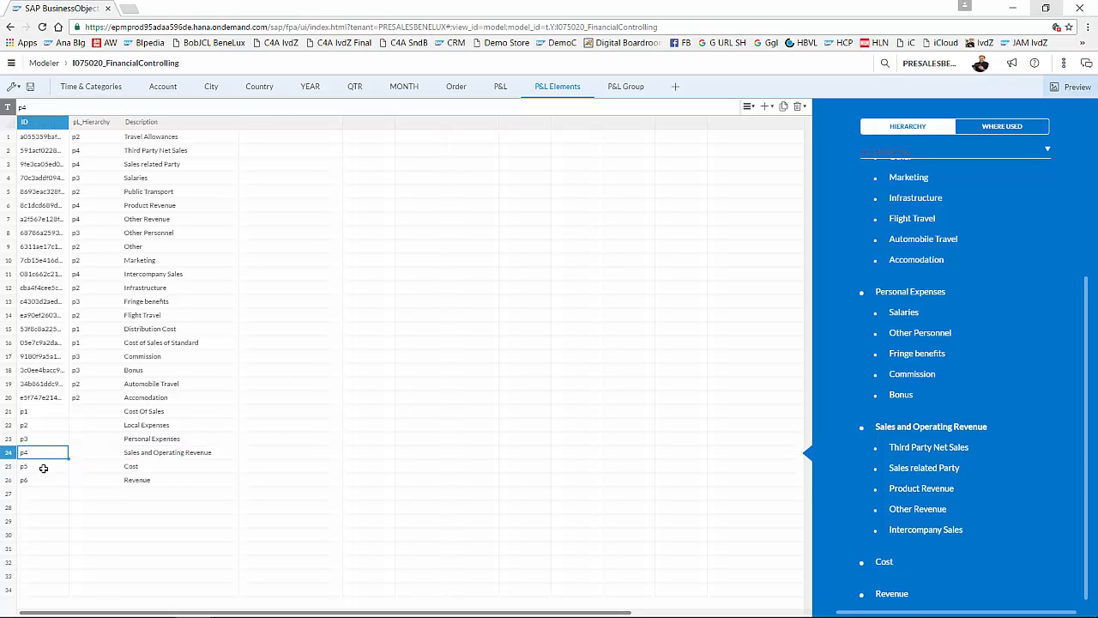
pyautogui.press('Right')
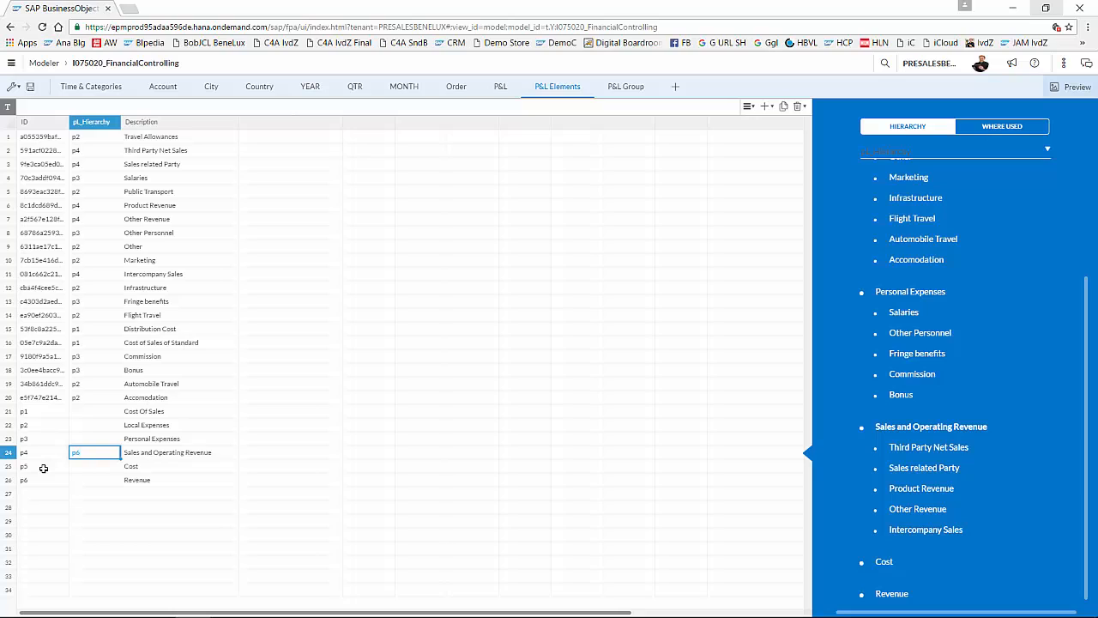
pyautogui.press('Up')
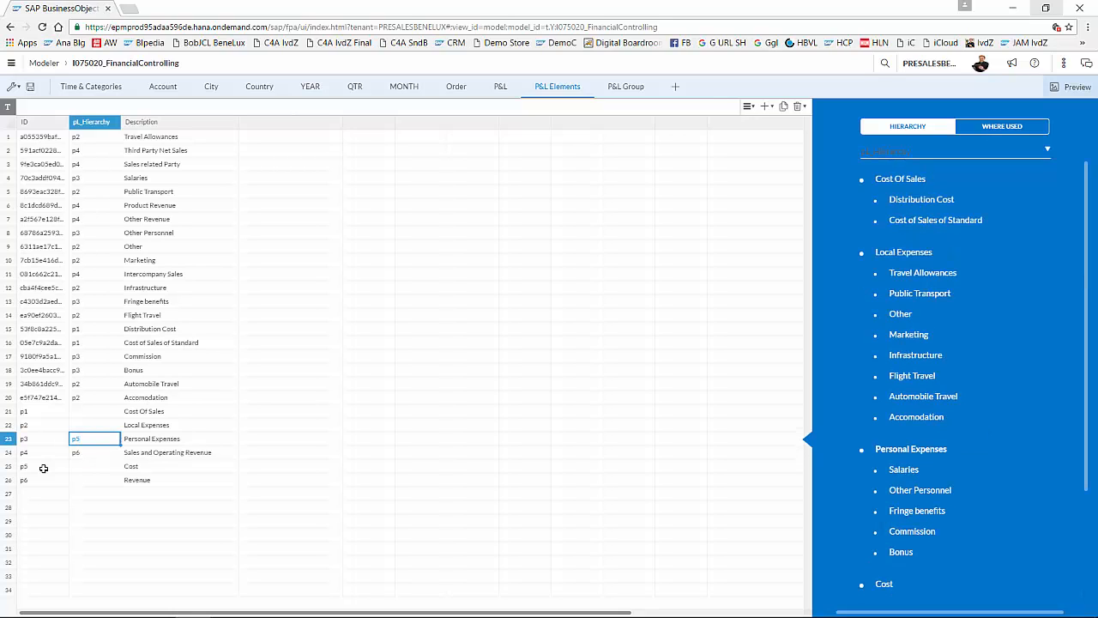
# Assign Personal Expenses, Local Expenses and Cost Of Sales to parent p5 in the pL_Hierarchy column
pyautogui.write('p5')
pyautogui.press('Up')
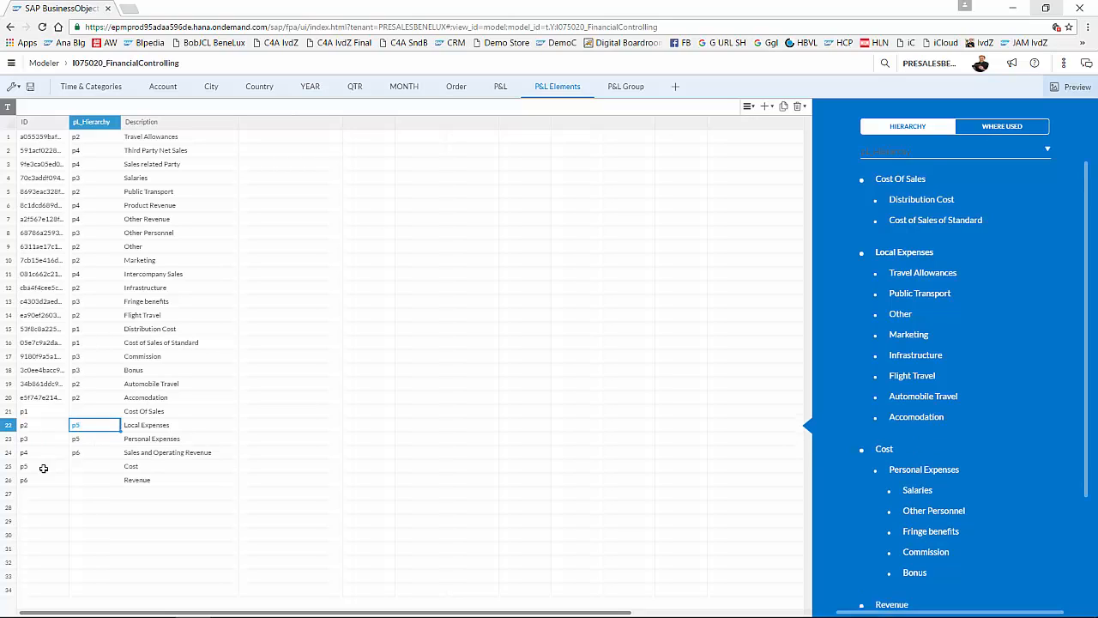
pyautogui.press('Up')
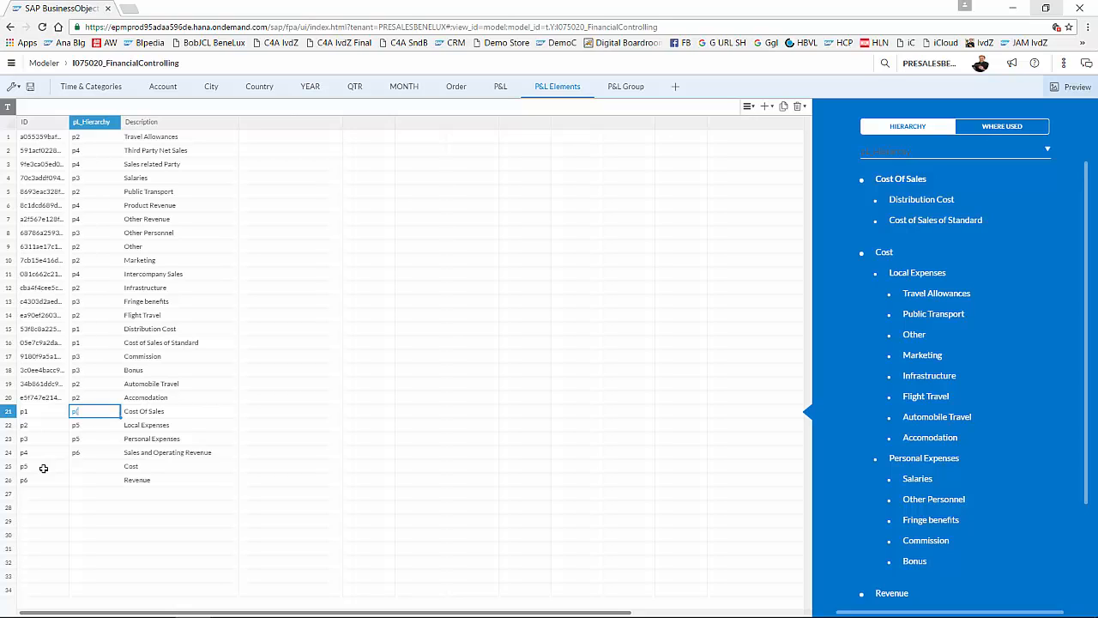
pyautogui.press('Return')
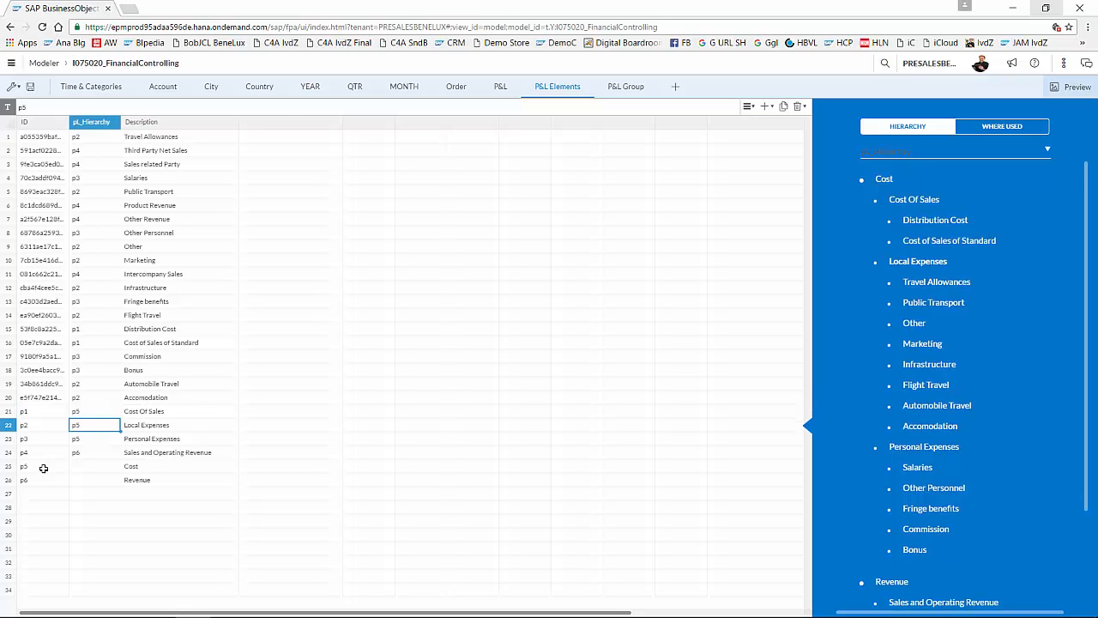
# Examine the complete P&L Elements hierarchy and check where the dimension is used
pyautogui.scroll(-3, 920, 312)
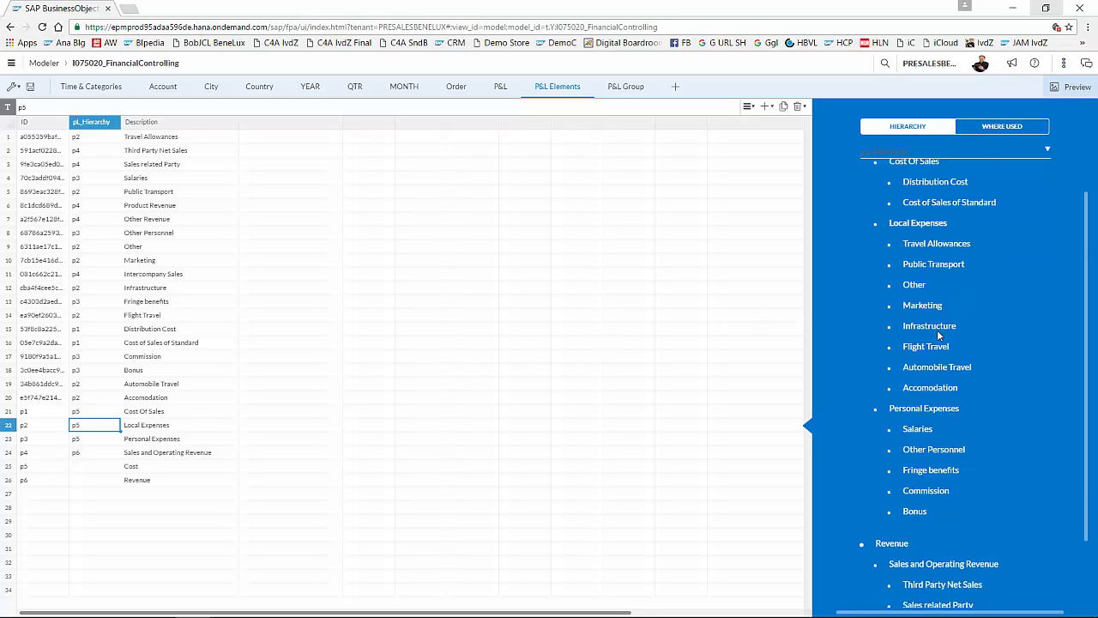
pyautogui.scroll(3, 939, 358)
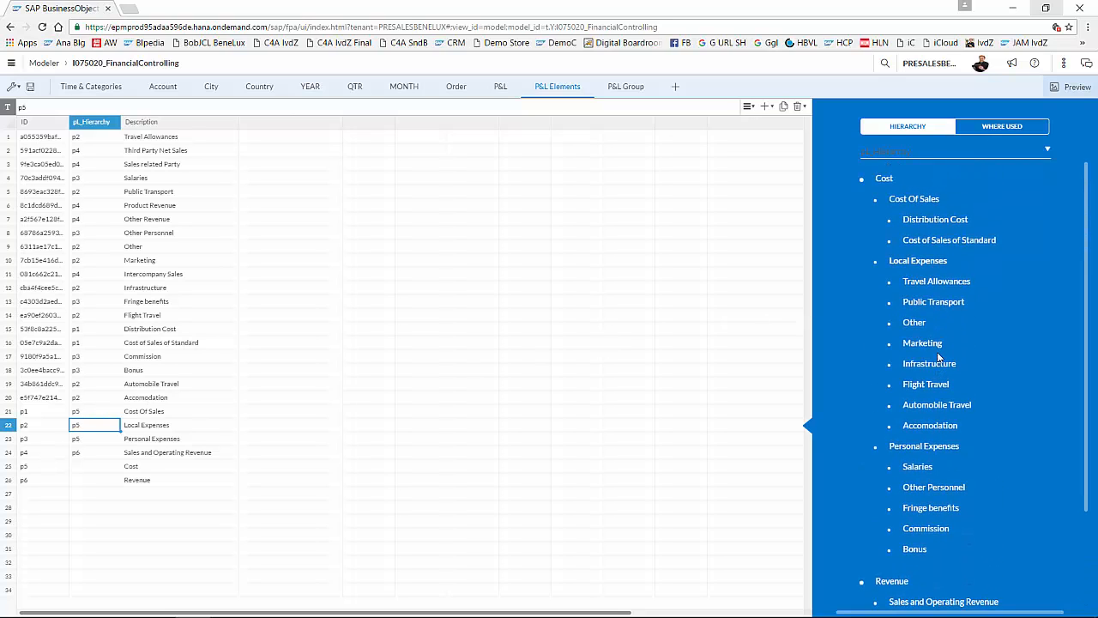
pyautogui.scroll(-4, 936, 363)
pyautogui.scroll(3, 935, 360)
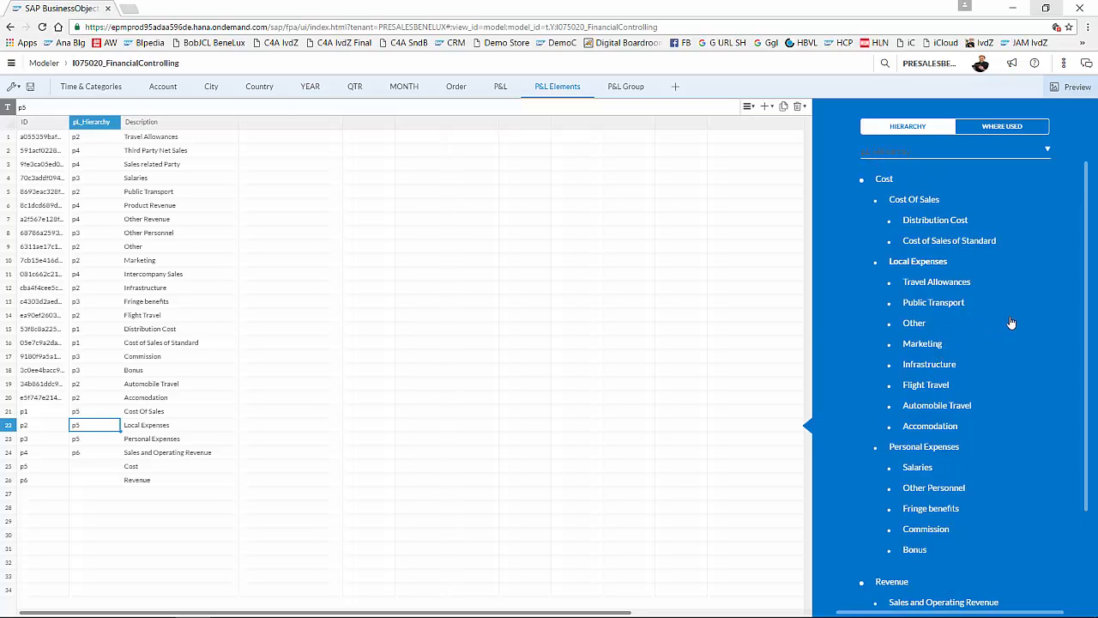
pyautogui.click(1008, 129)
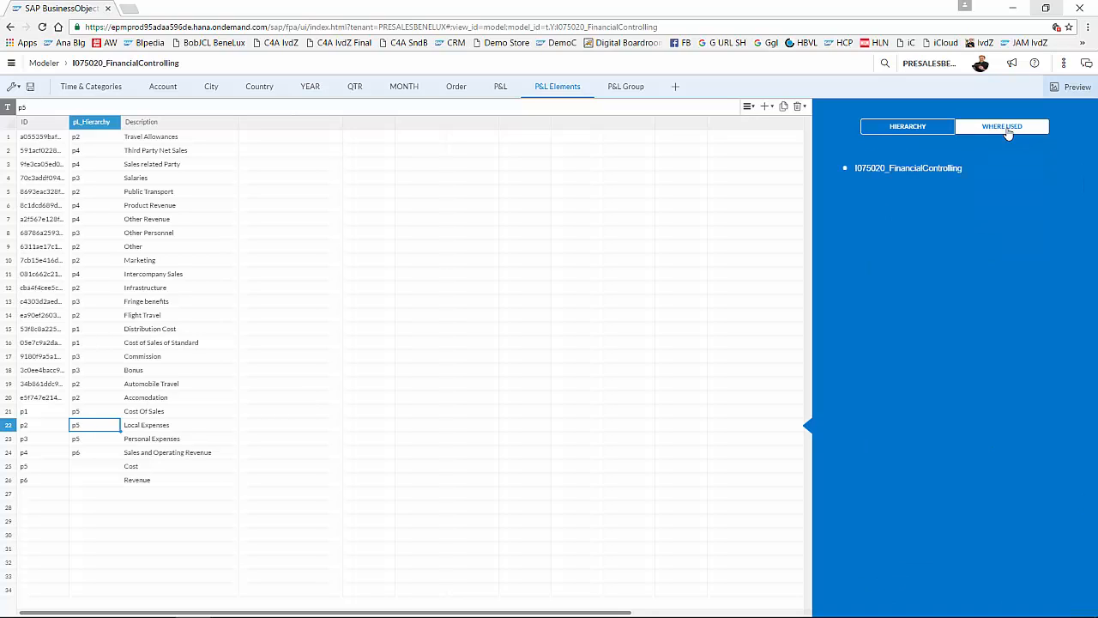
pyautogui.click(940, 130)
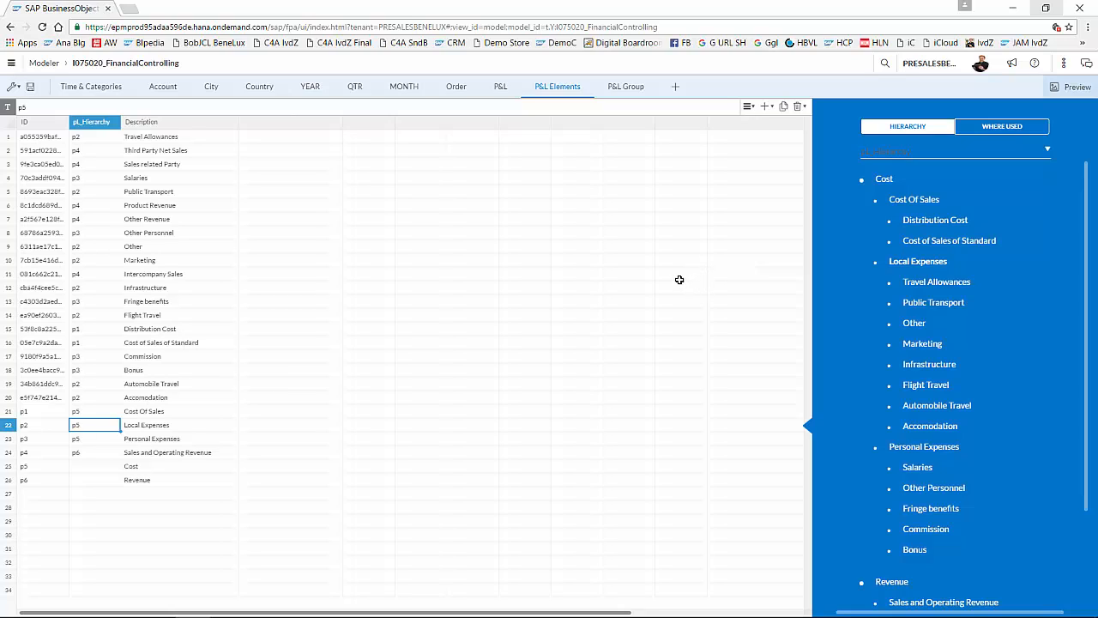
# Add a hierarchy named Country_Hier to the City dimension
pyautogui.click(211, 89)
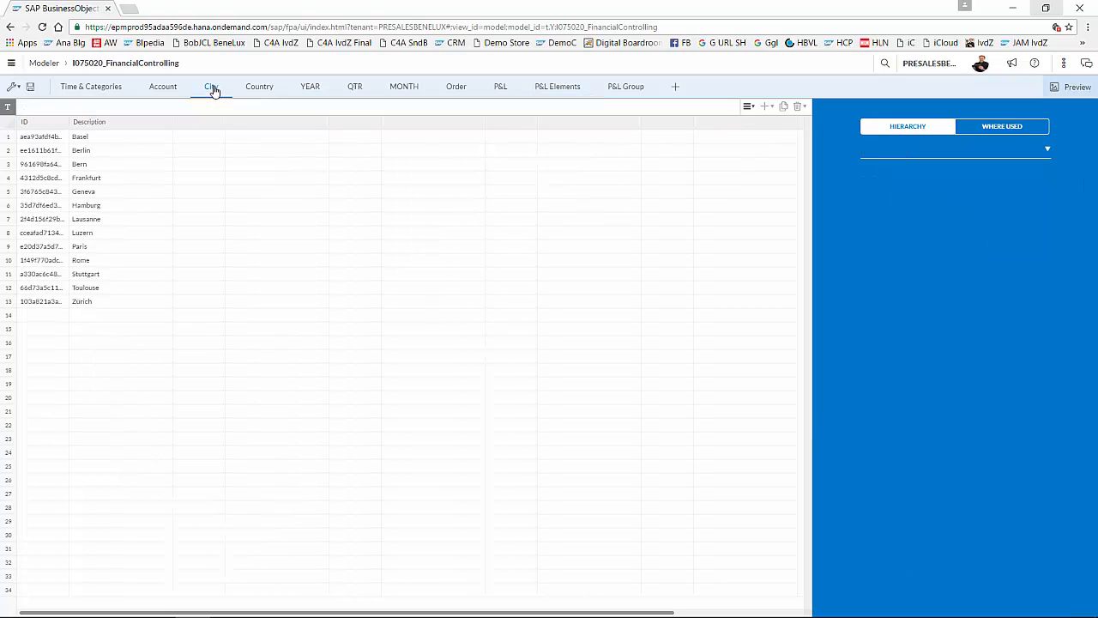
pyautogui.click(92, 139)
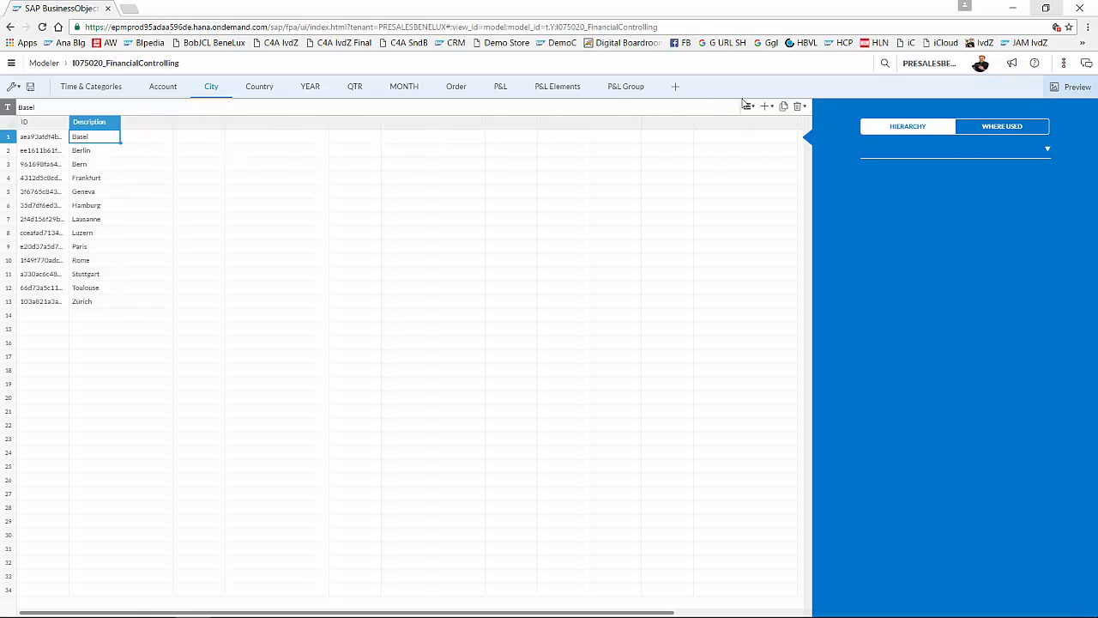
pyautogui.click(768, 107)
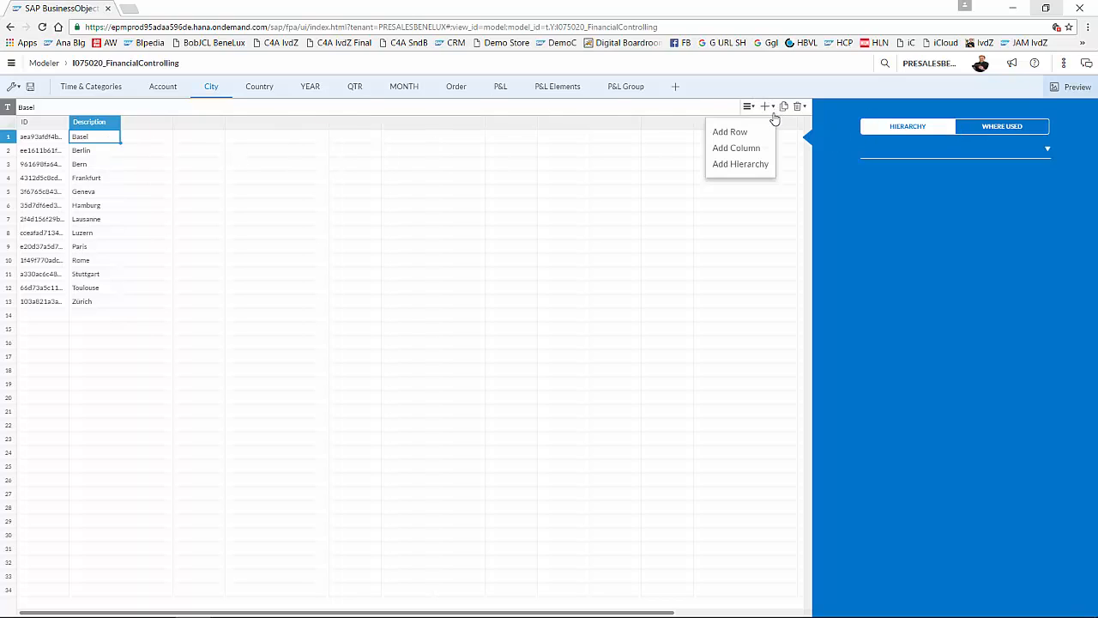
pyautogui.click(743, 164)
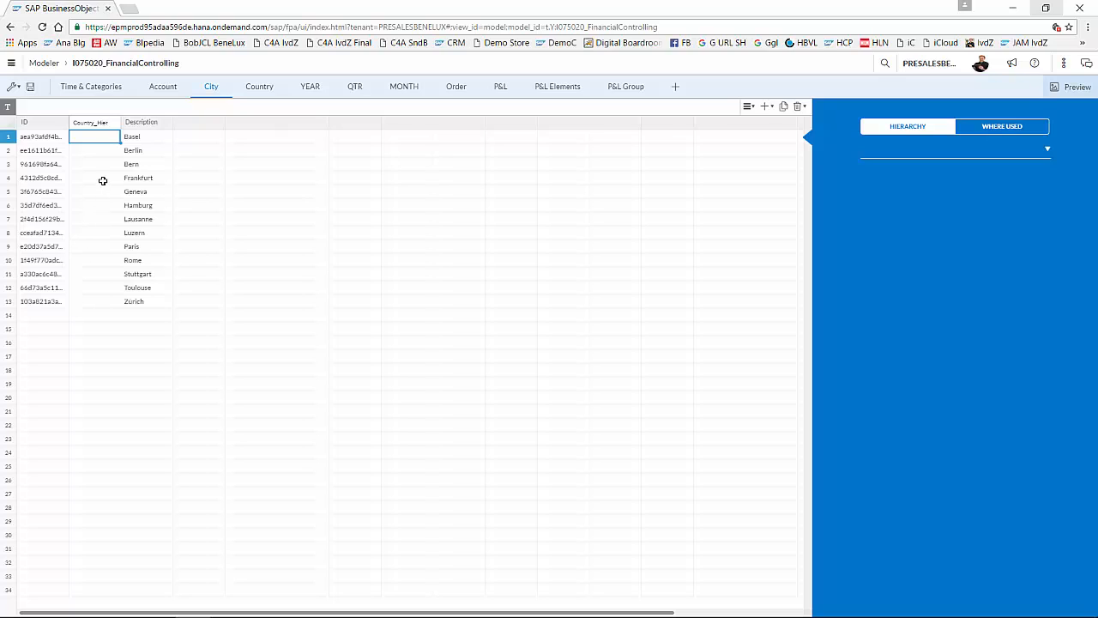
# Copy France, Germany, Italy and Switzerland from the Country dimension into the City dimension's Description column below Zürich
pyautogui.click(128, 315)
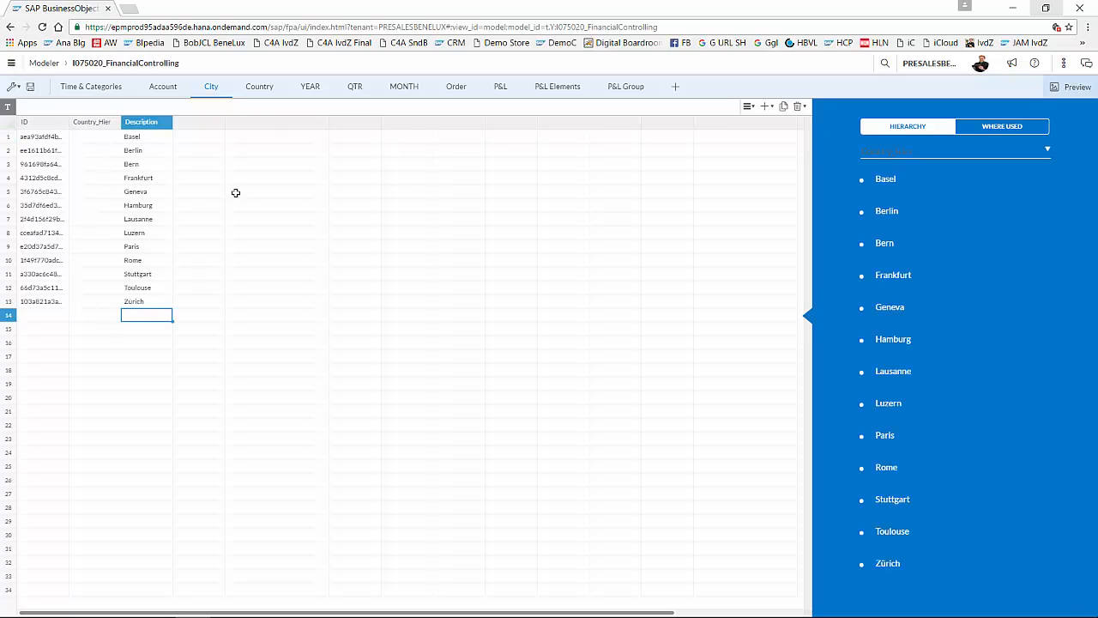
pyautogui.click(258, 93)
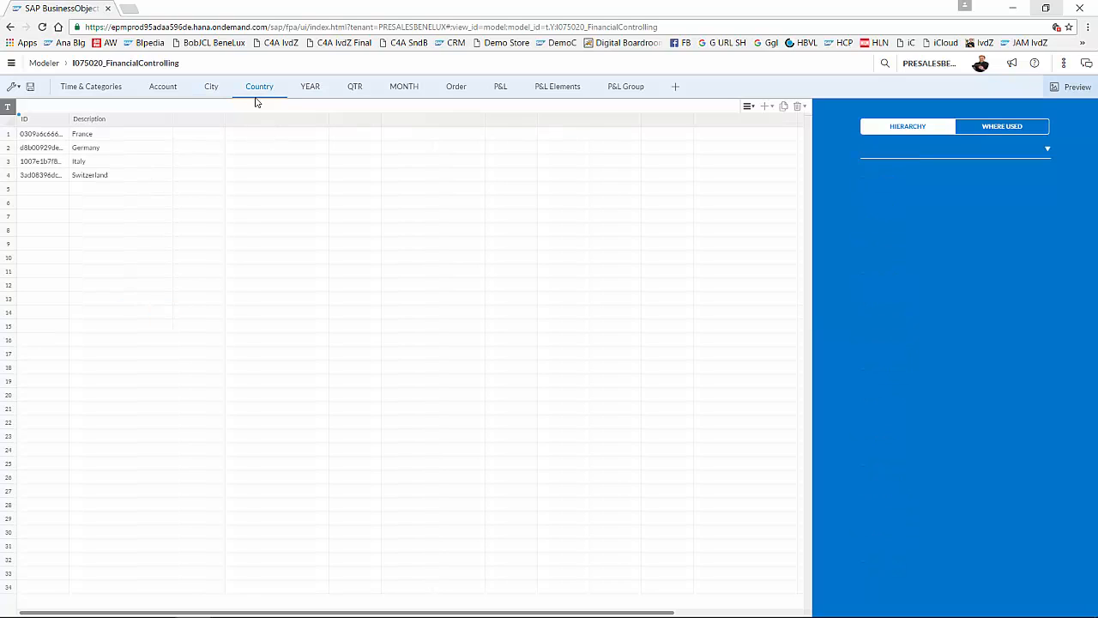
pyautogui.moveTo(102, 138); pyautogui.dragTo(98, 173)
pyautogui.hotkey('ctrl', 'c')
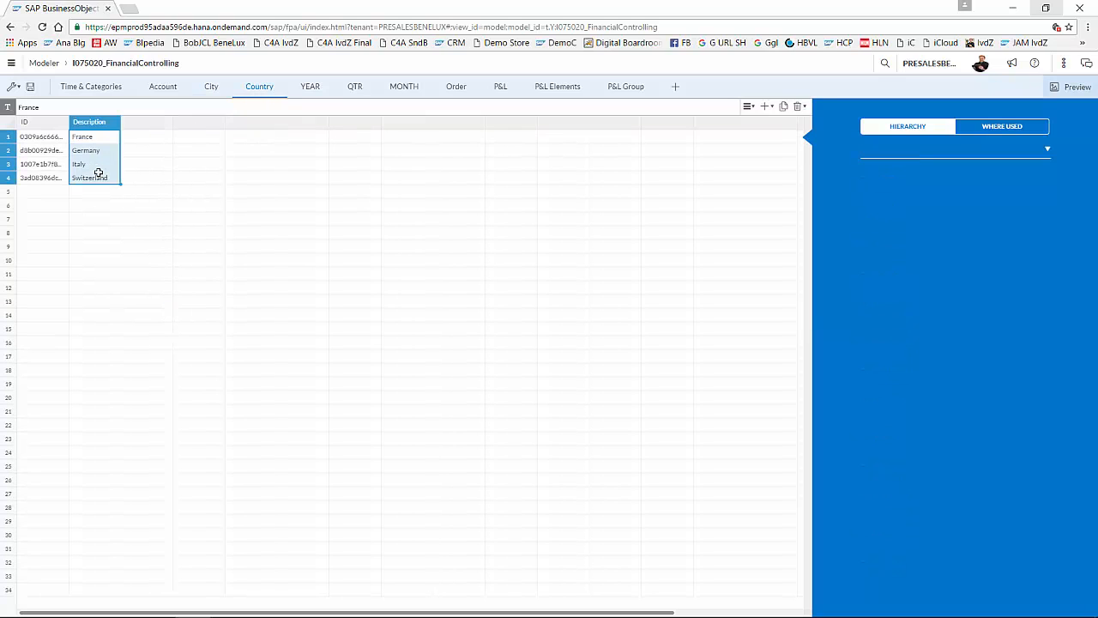
pyautogui.click(213, 89)
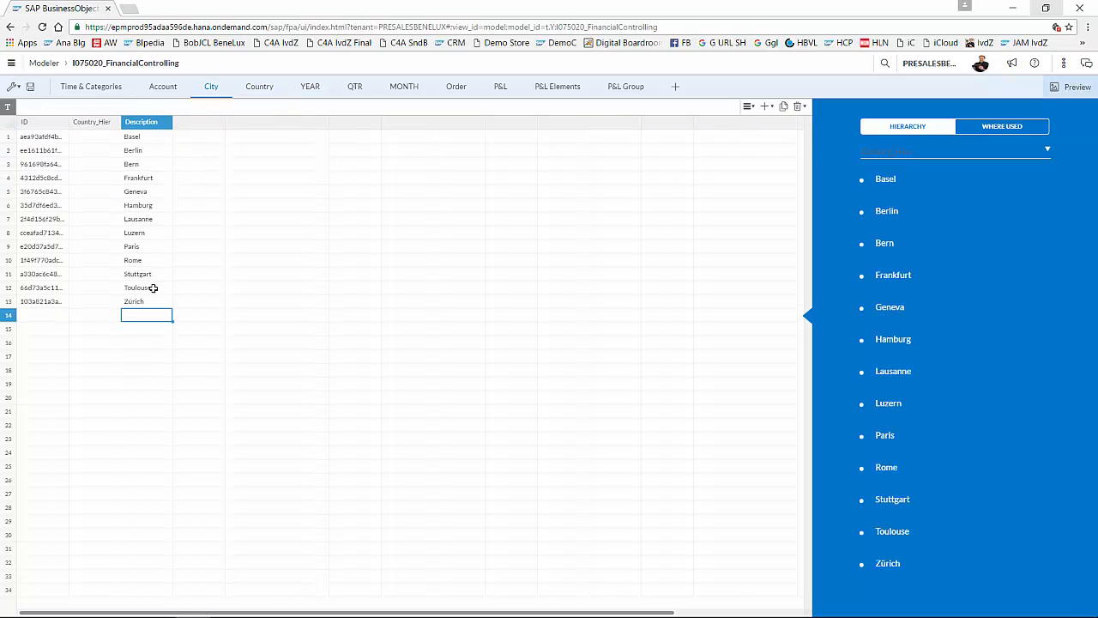
pyautogui.rightClick(147, 314)
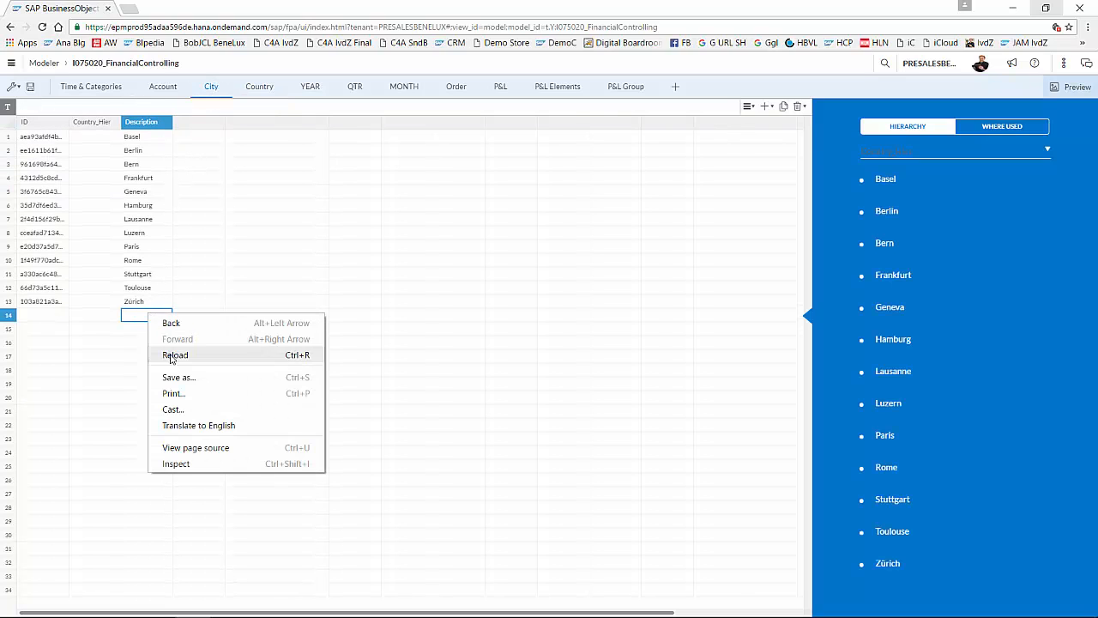
pyautogui.click(135, 317)
pyautogui.hotkey('ctrl', 'v')
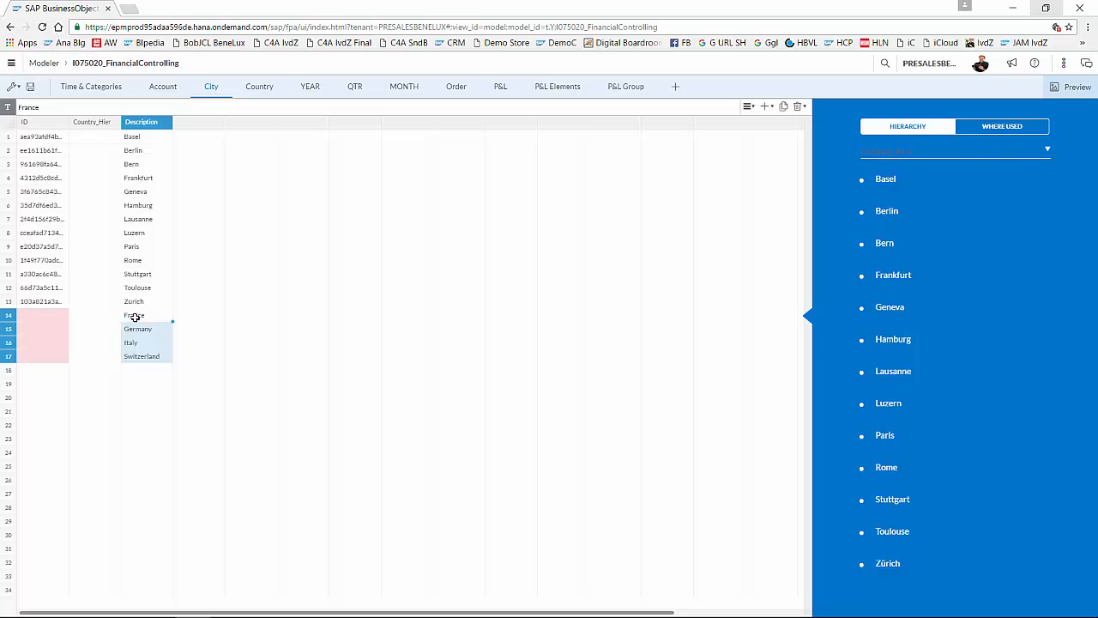
# Enter the IDs c1, c2, c3 and c4 for France, Germany, Italy and Switzerland in the City dimension
pyautogui.click(42, 317)
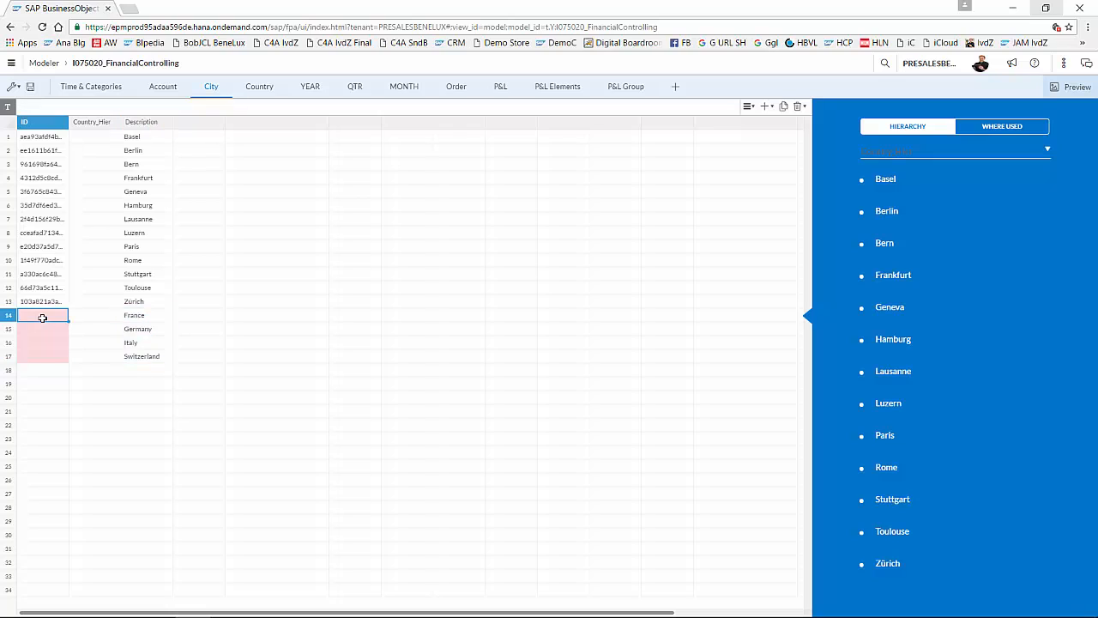
pyautogui.write('c1')
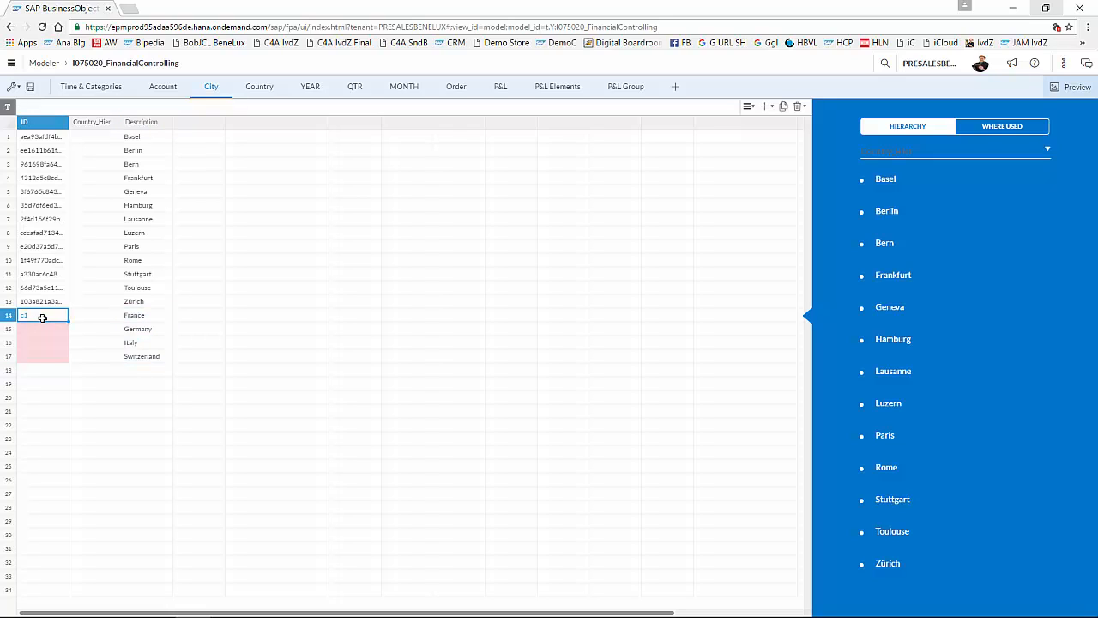
pyautogui.press('Return')
pyautogui.write('c2')
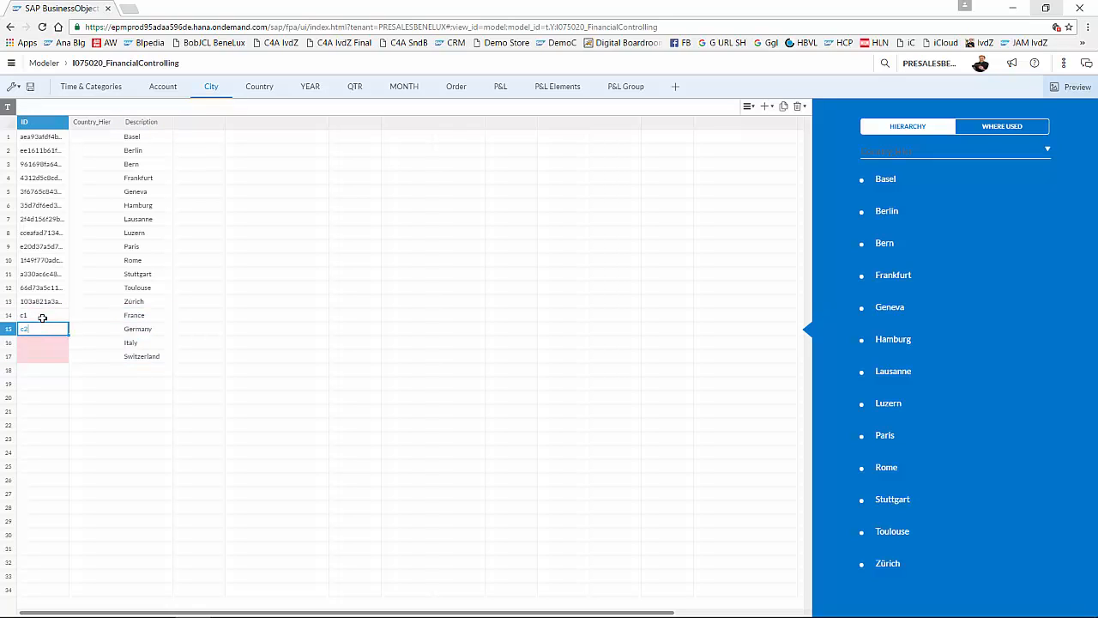
pyautogui.press('Return')
pyautogui.write('c3')
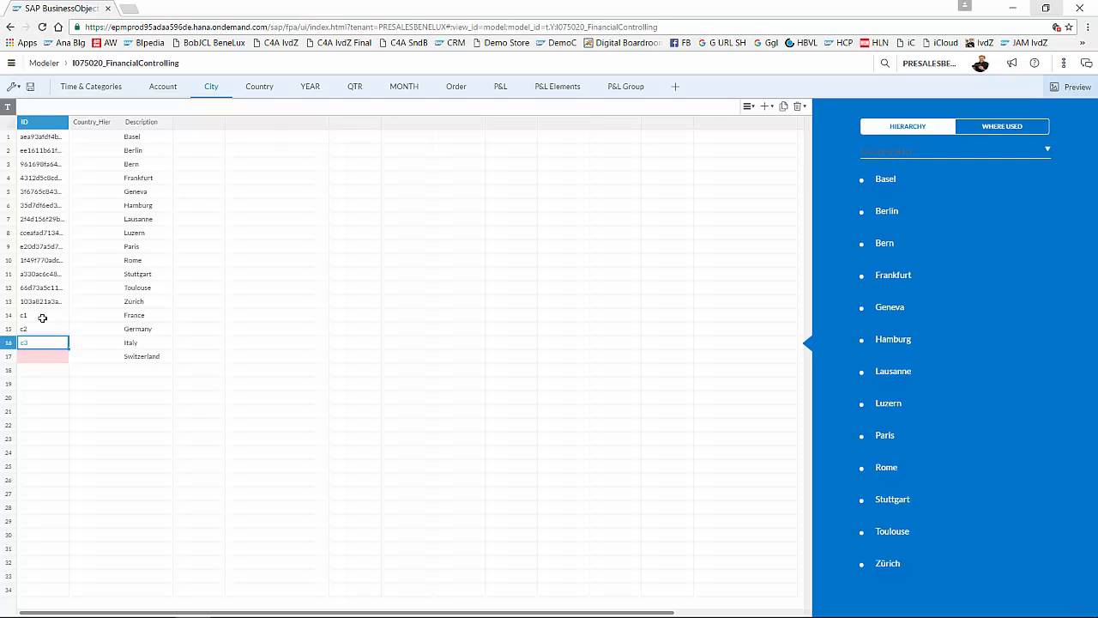
pyautogui.press('Return')
pyautogui.write('c4')
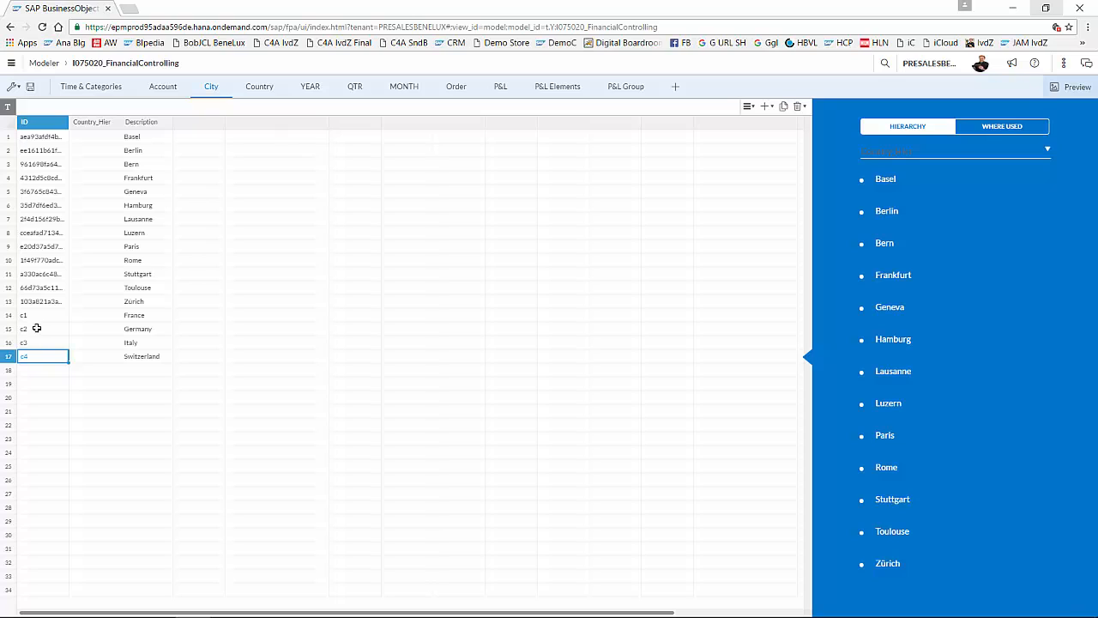
pyautogui.click(86, 315)
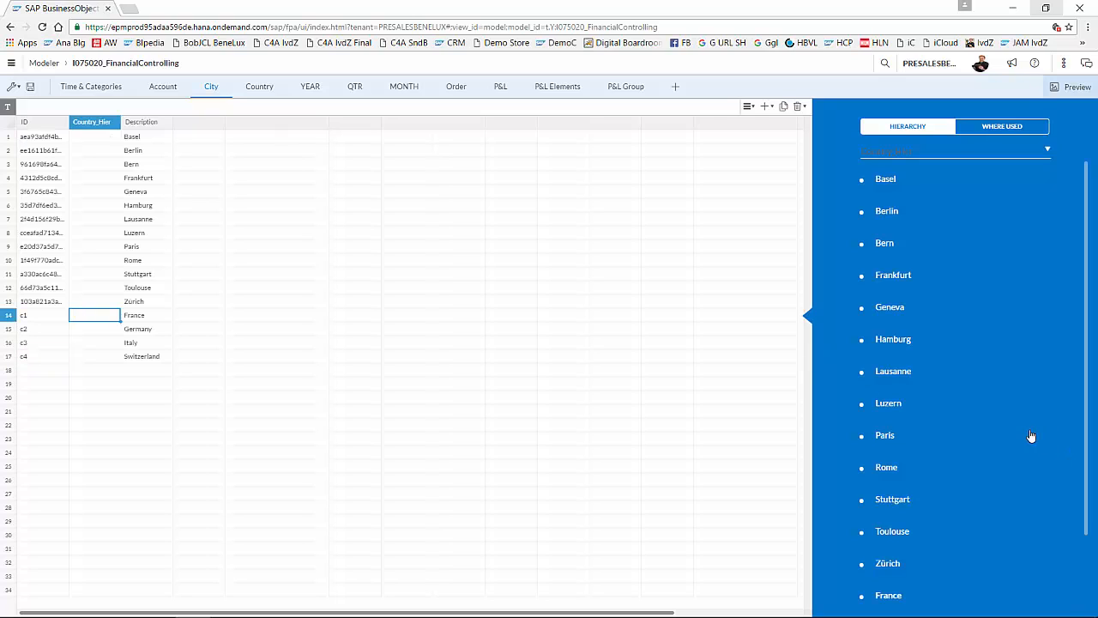
# Nest Paris and Toulouse under France, Berlin, Frankfurt, Hamburg and Stuttgart under Germany, Rome under Italy, and the remaining cities under Switzerland
pyautogui.scroll(-2, 1020, 451)
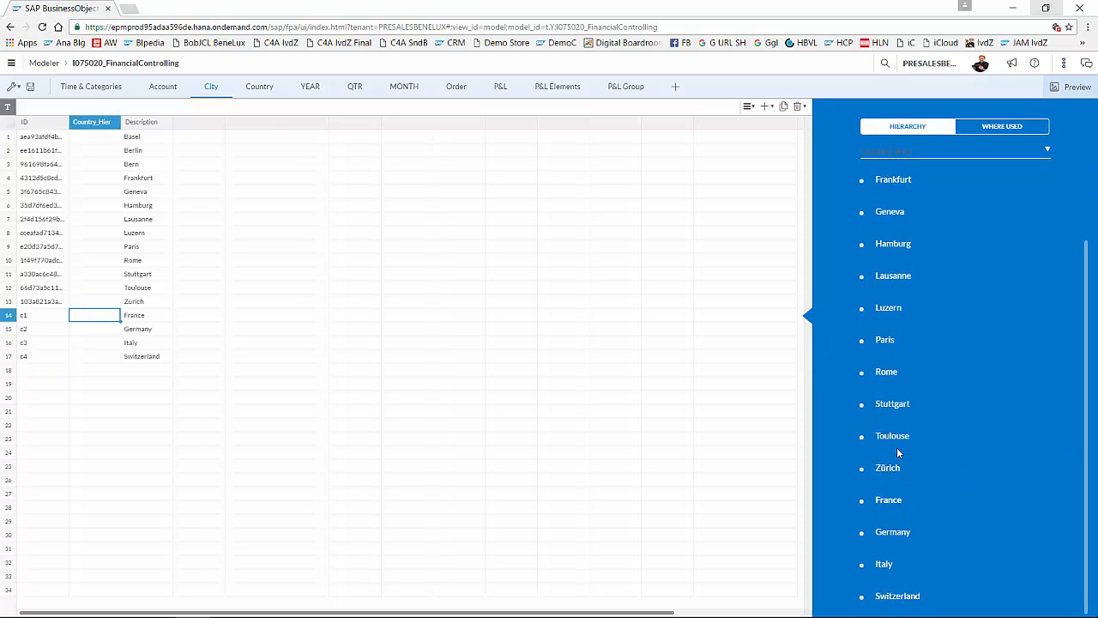
pyautogui.moveTo(897, 447); pyautogui.dragTo(908, 503)
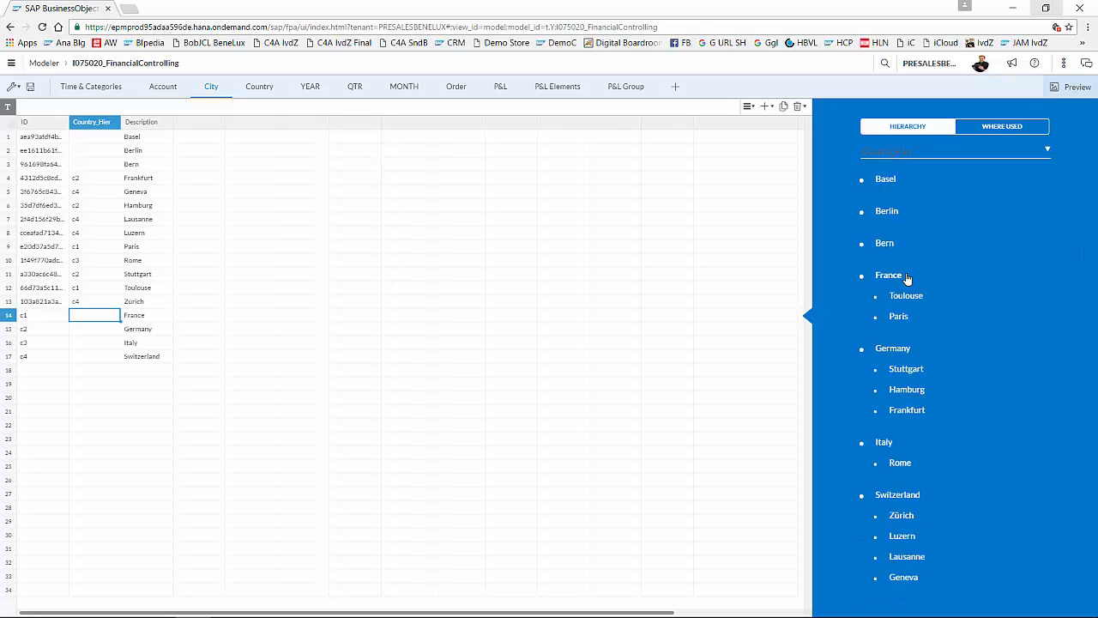
pyautogui.moveTo(886, 246); pyautogui.dragTo(900, 496)
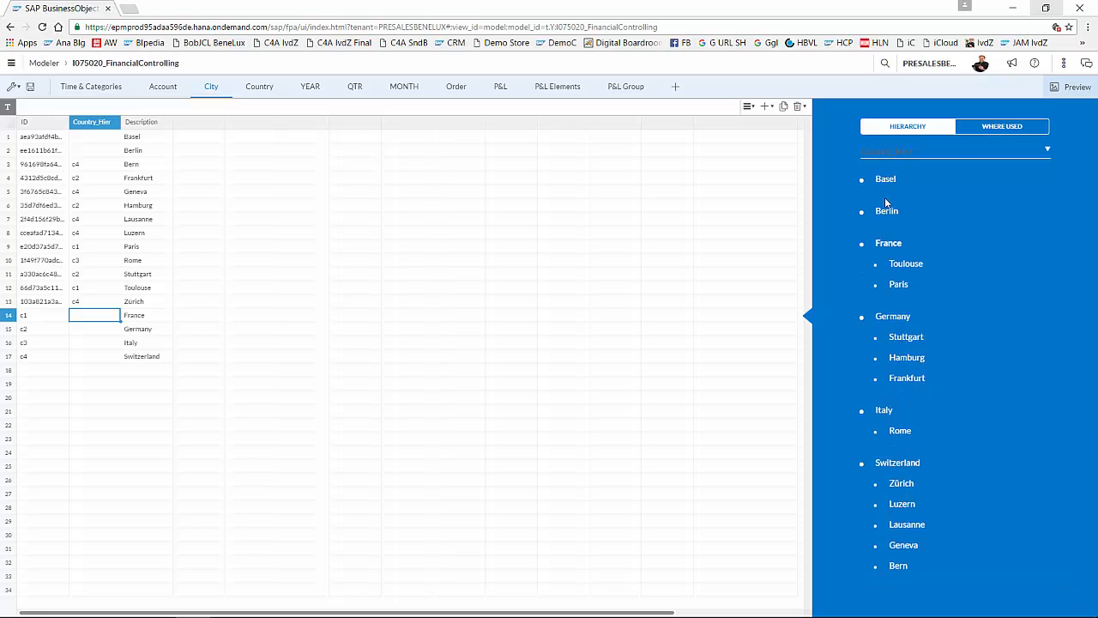
pyautogui.moveTo(888, 212); pyautogui.dragTo(909, 321)
pyautogui.moveTo(893, 182); pyautogui.dragTo(909, 465)
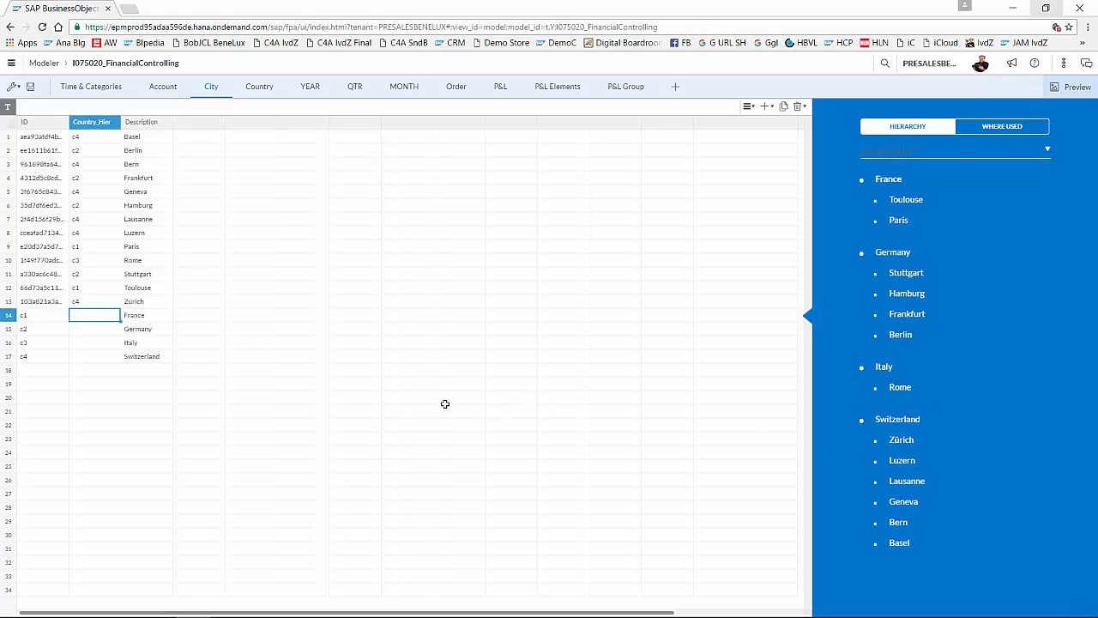
# Add a City member described as All countries with the ID c5 below Switzerland
pyautogui.click(141, 369)
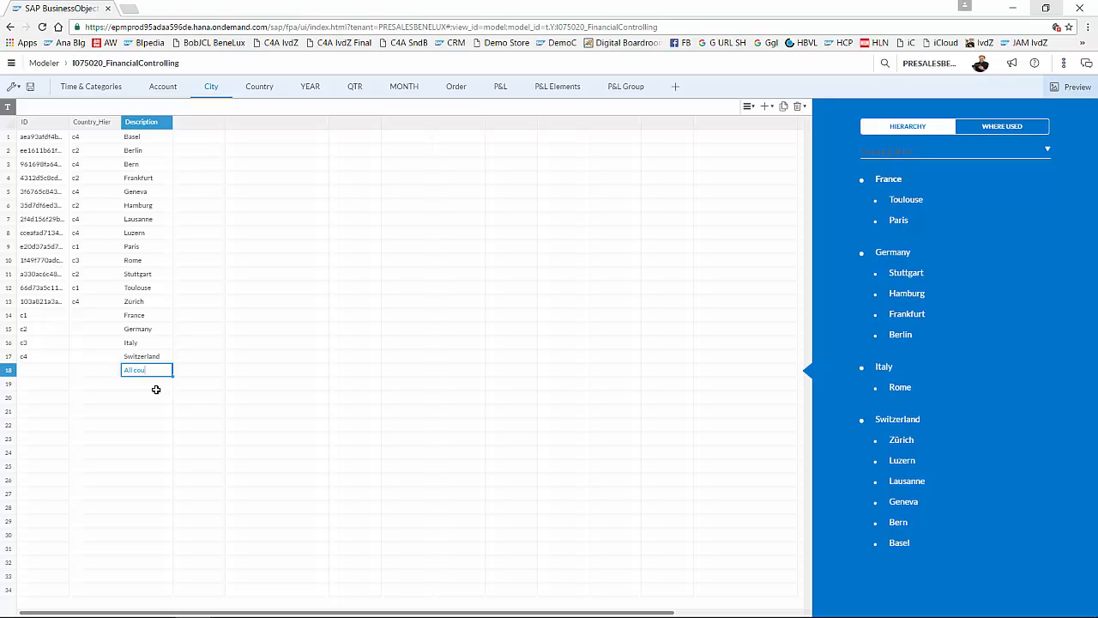
pyautogui.click(46, 367)
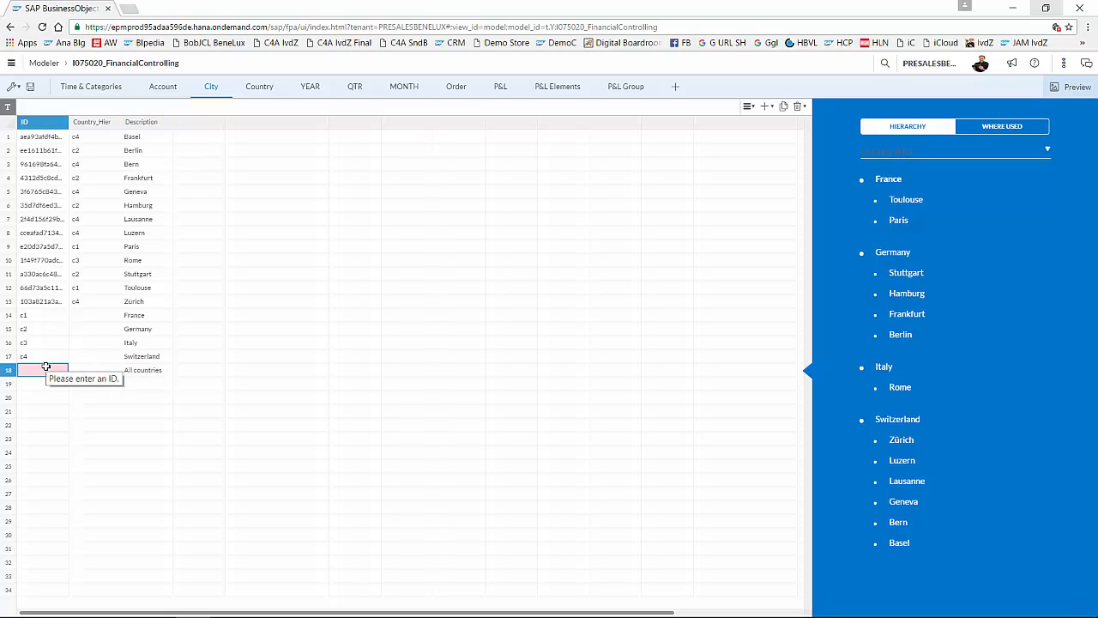
pyautogui.write('c5')
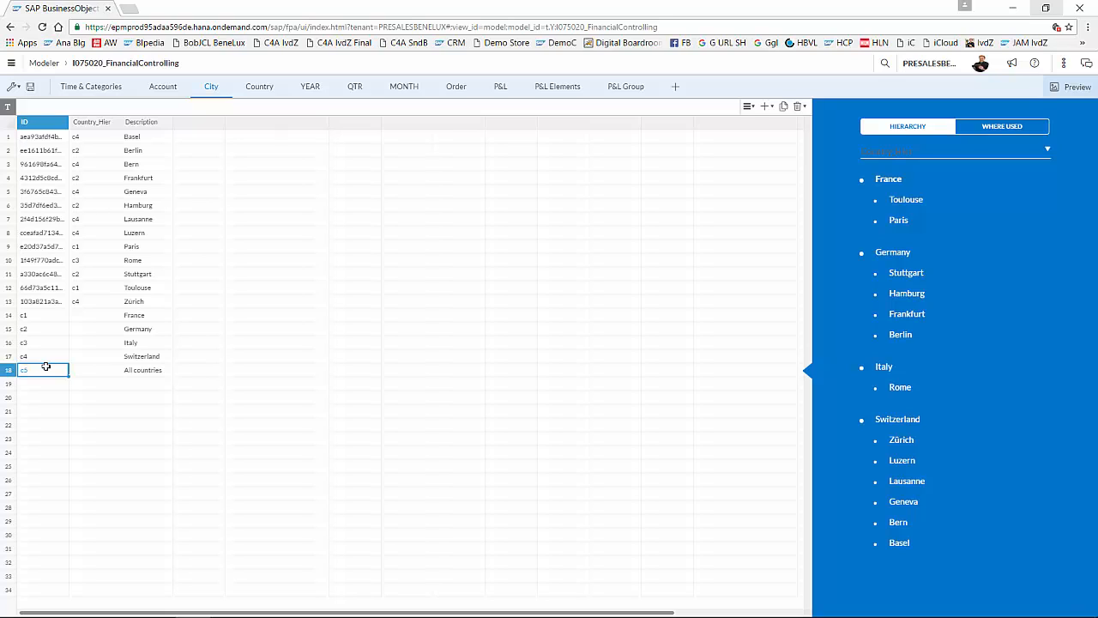
# Assign Switzerland, Italy, Germany and France to parent c5 in the Country_Hier column
pyautogui.press('Up')
pyautogui.press('Right')
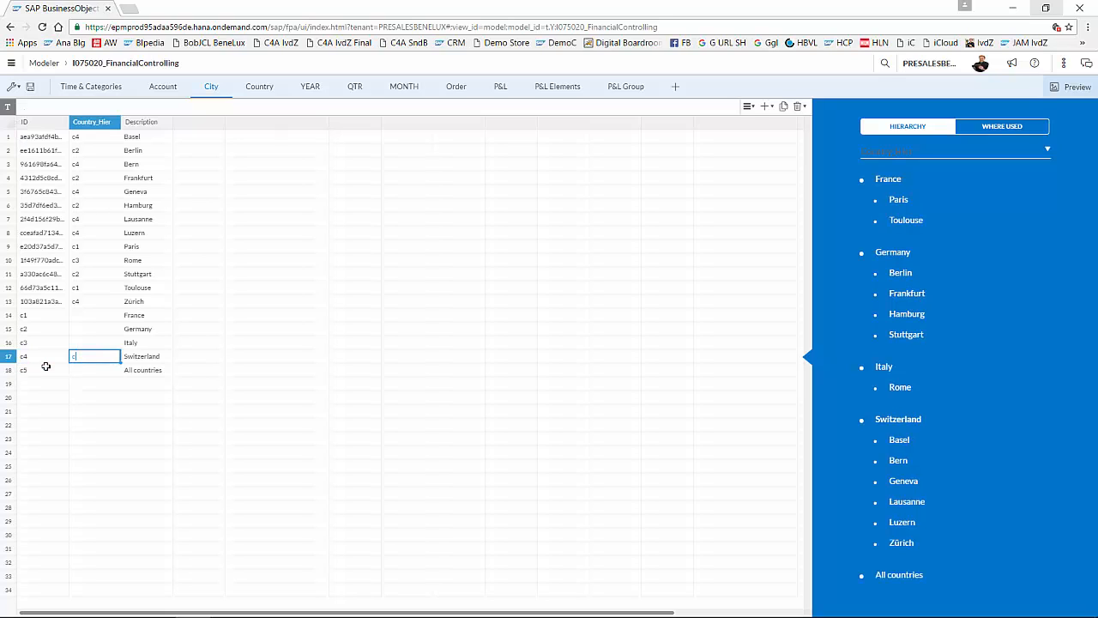
pyautogui.press('Up')
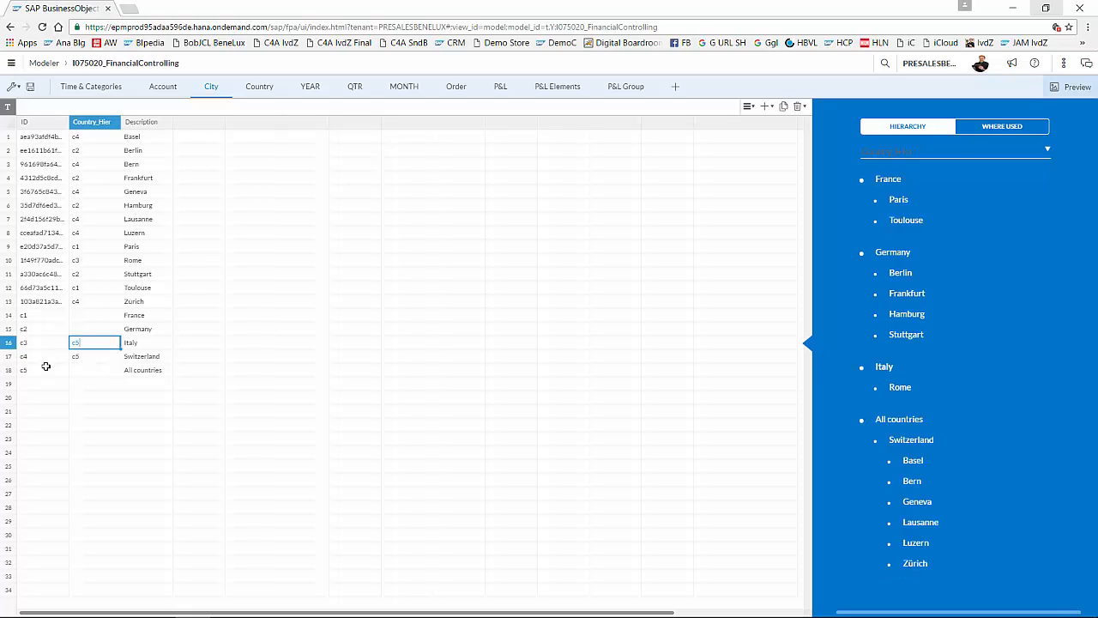
pyautogui.press('Up')
pyautogui.write('c5')
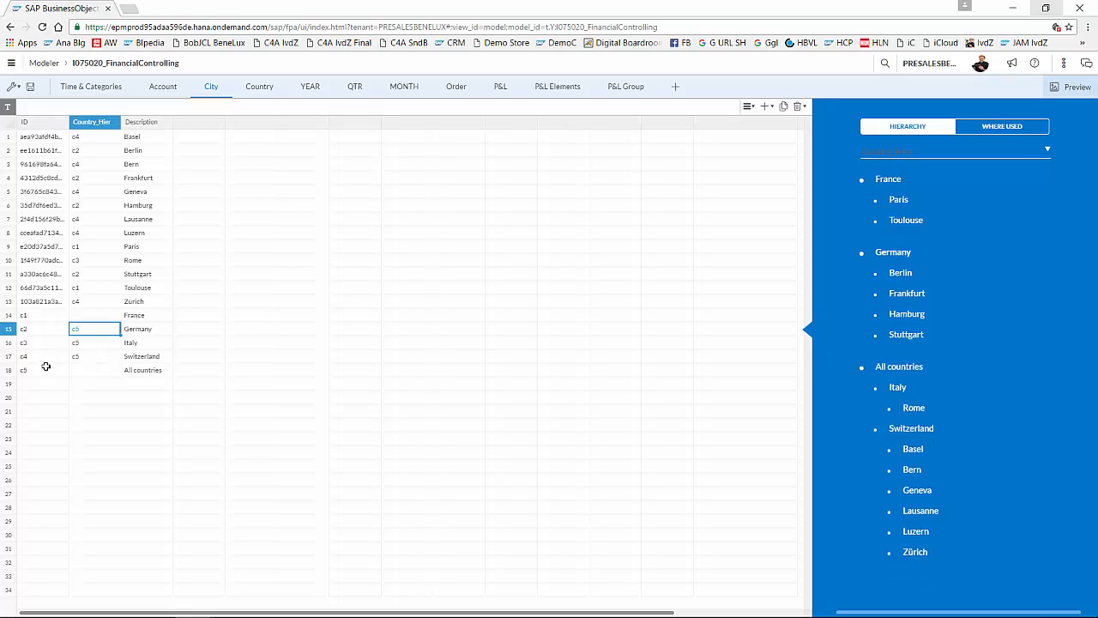
pyautogui.press('Up')
pyautogui.write('c5')
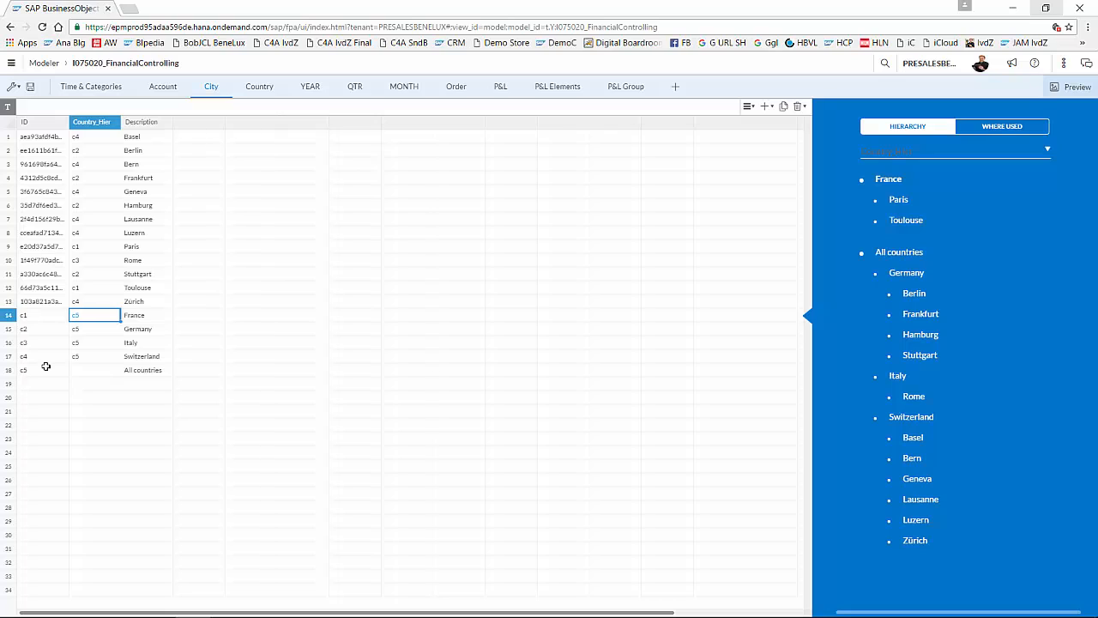
pyautogui.press('Return')
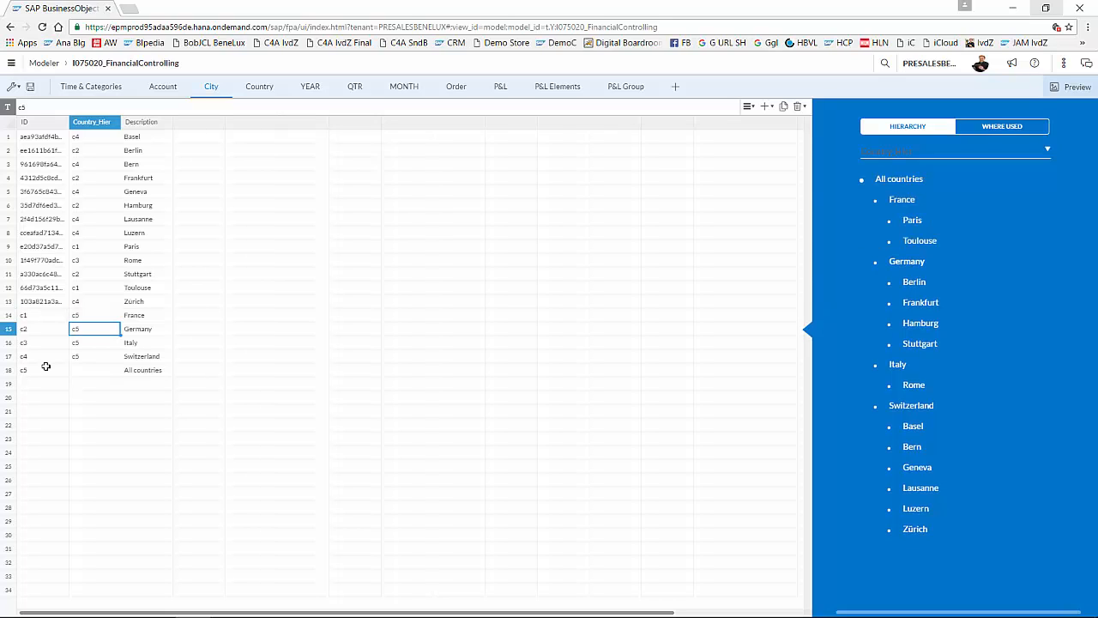
pyautogui.press('Up')
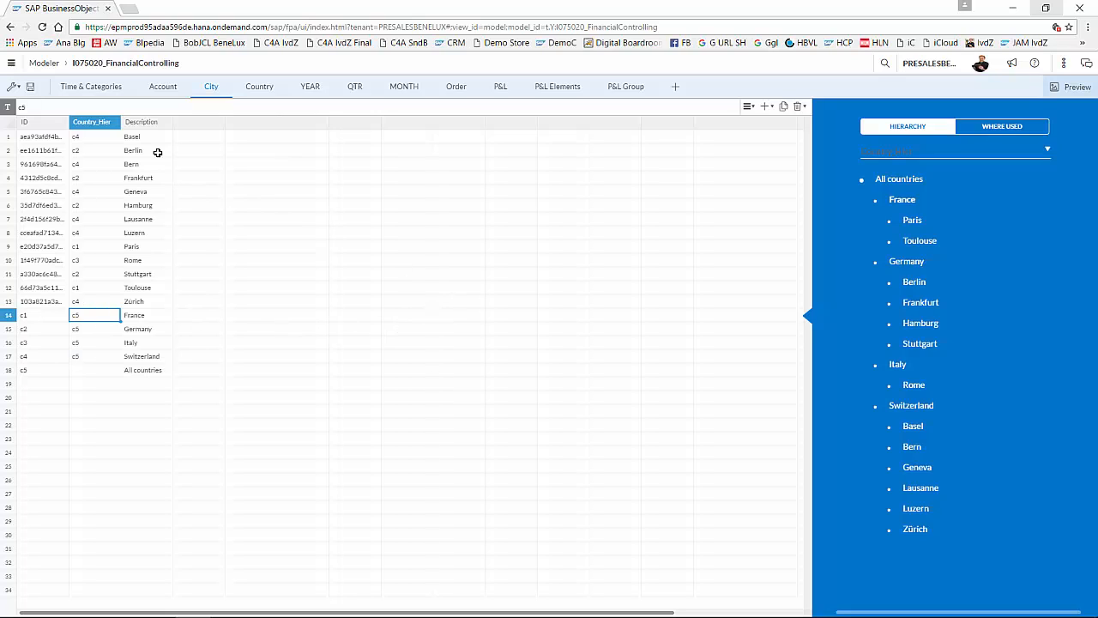
# Save the financial controlling model and go to the Stories overview
pyautogui.click(32, 90)
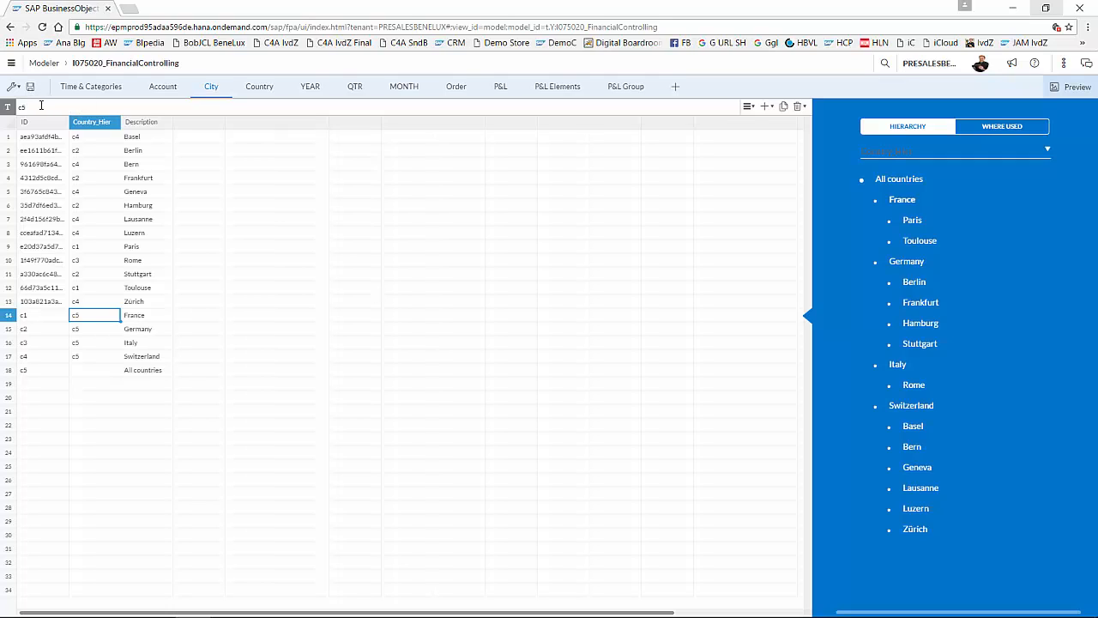
pyautogui.click(12, 65)
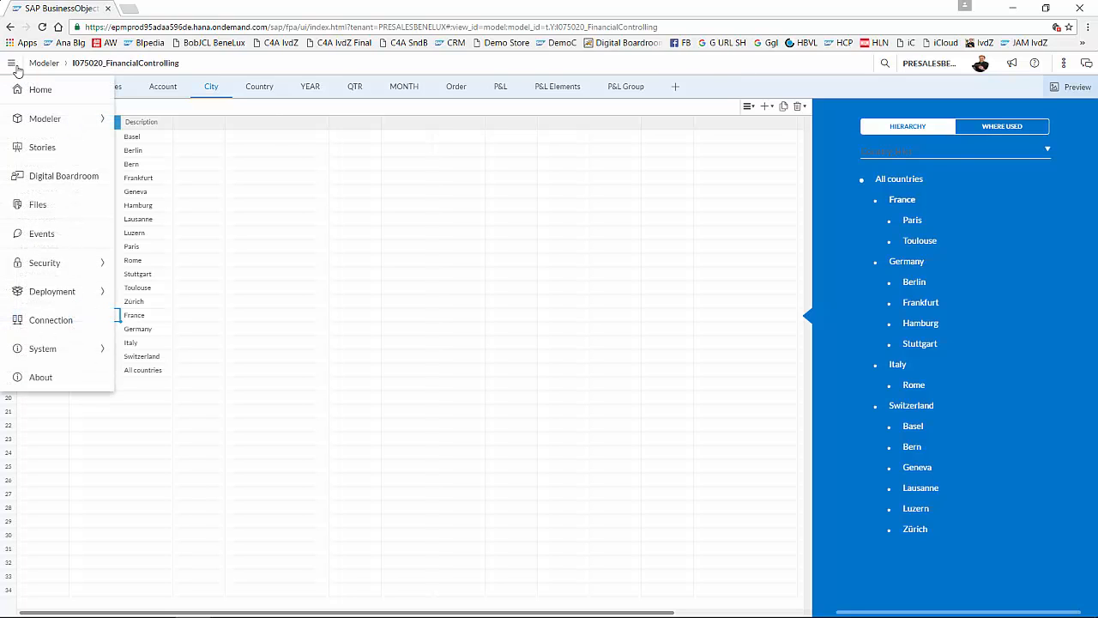
pyautogui.click(43, 148)
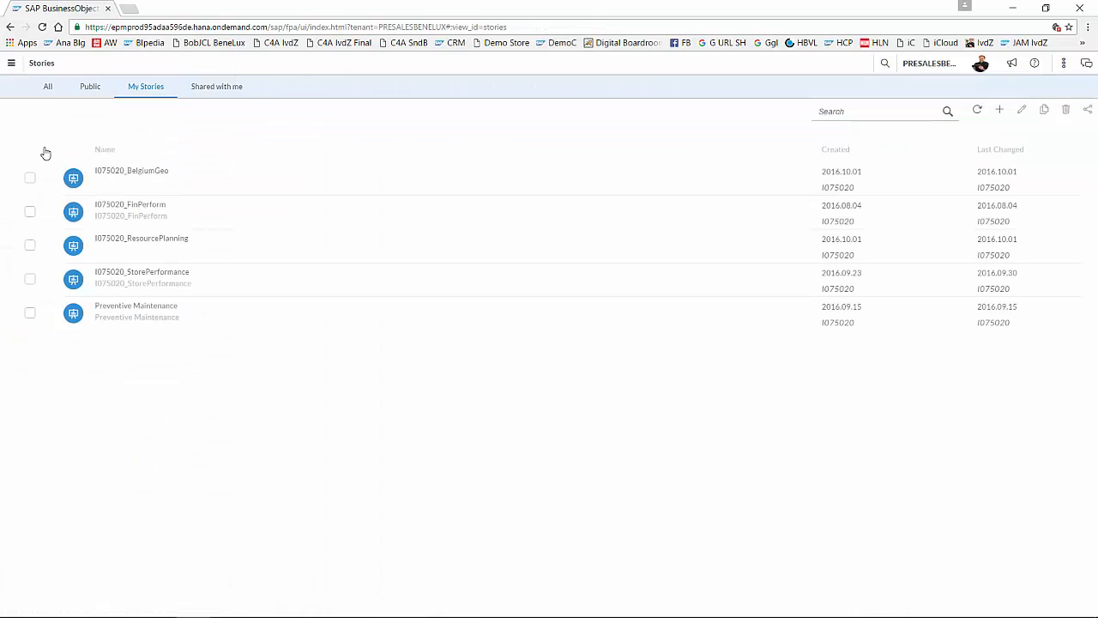
# Create a new story that starts with a canvas page
pyautogui.click(11, 64)
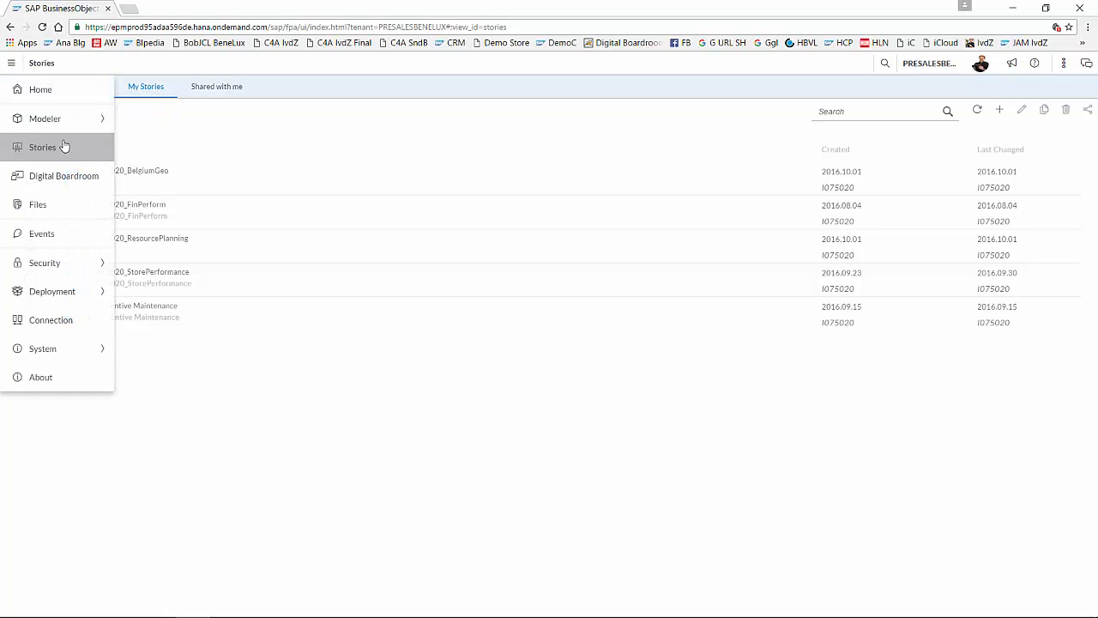
pyautogui.click(209, 122)
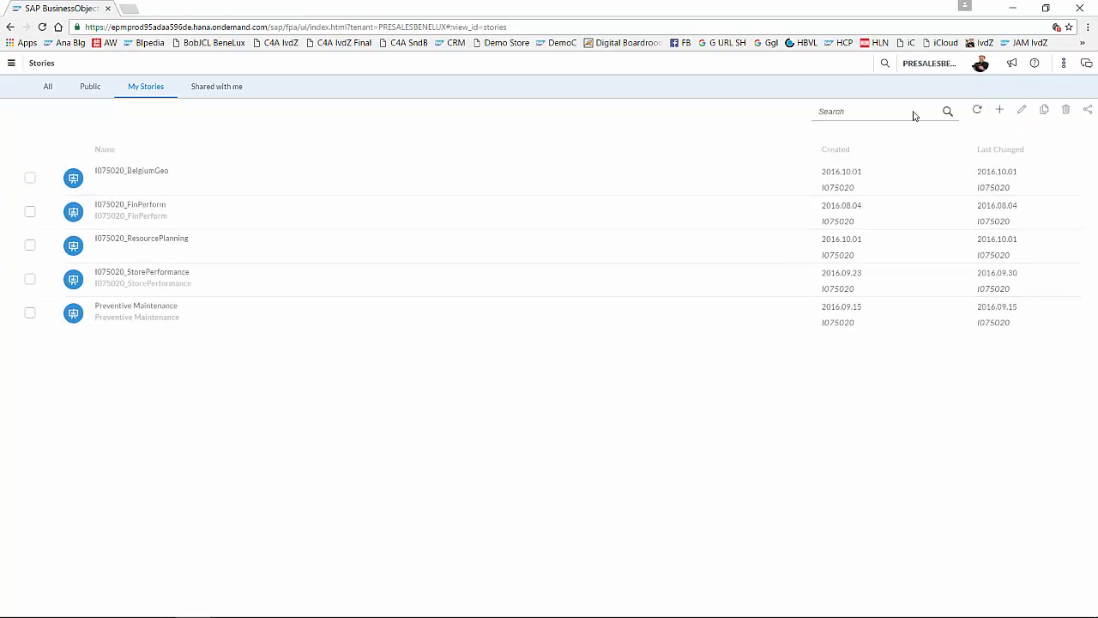
pyautogui.click(1001, 113)
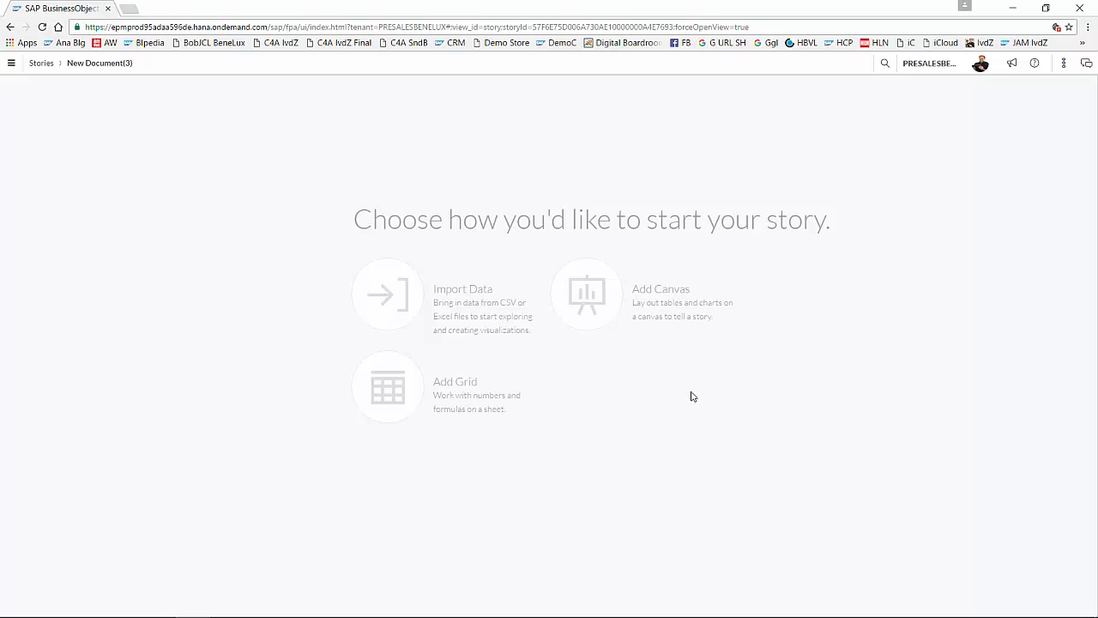
pyautogui.click(608, 304)
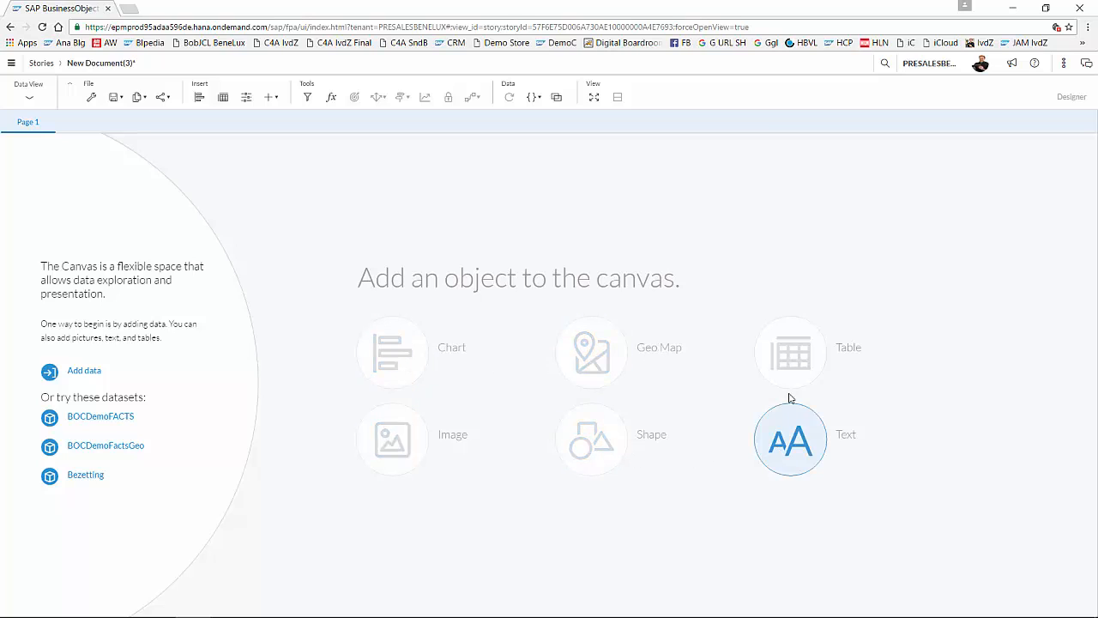
# Add a chart based on the existing FinancialControlling model to the canvas and enlarge its frame
pyautogui.click(409, 360)
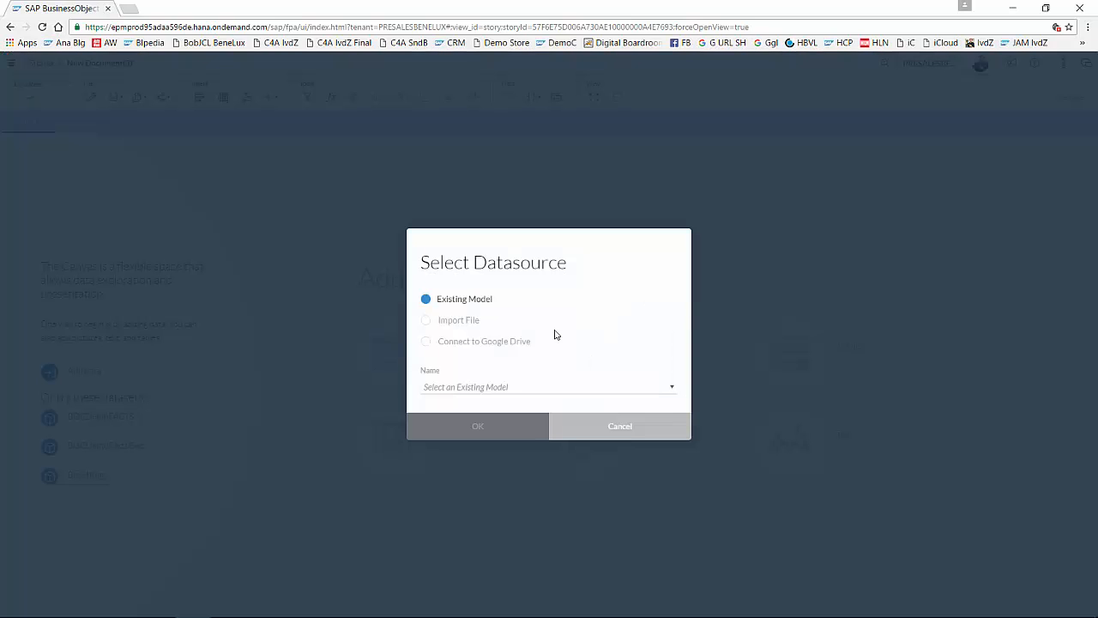
pyautogui.click(671, 388)
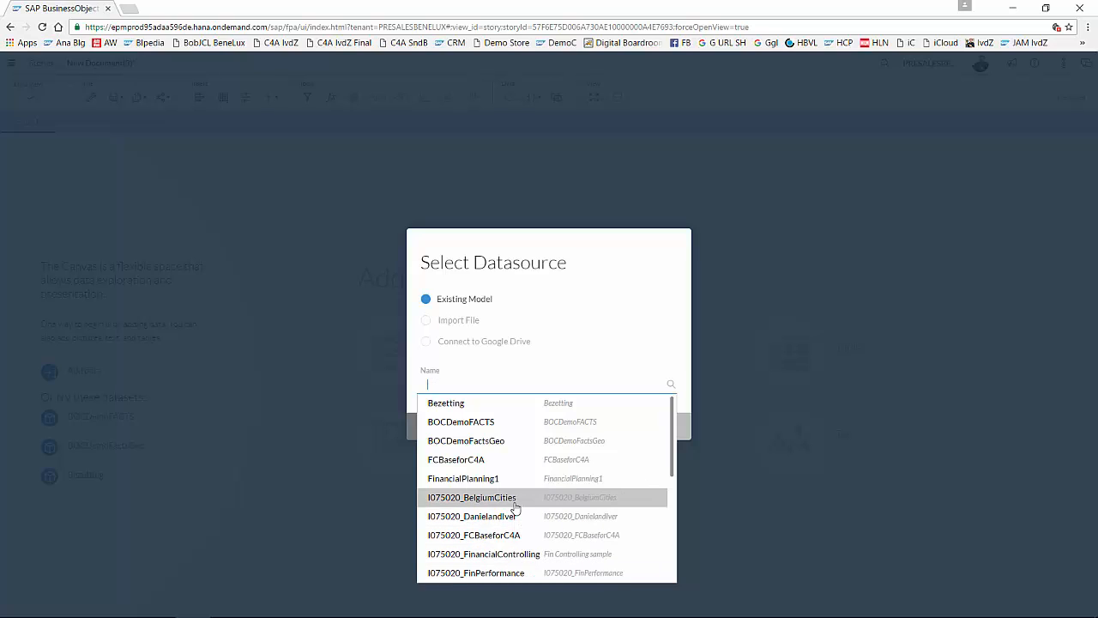
pyautogui.click(526, 557)
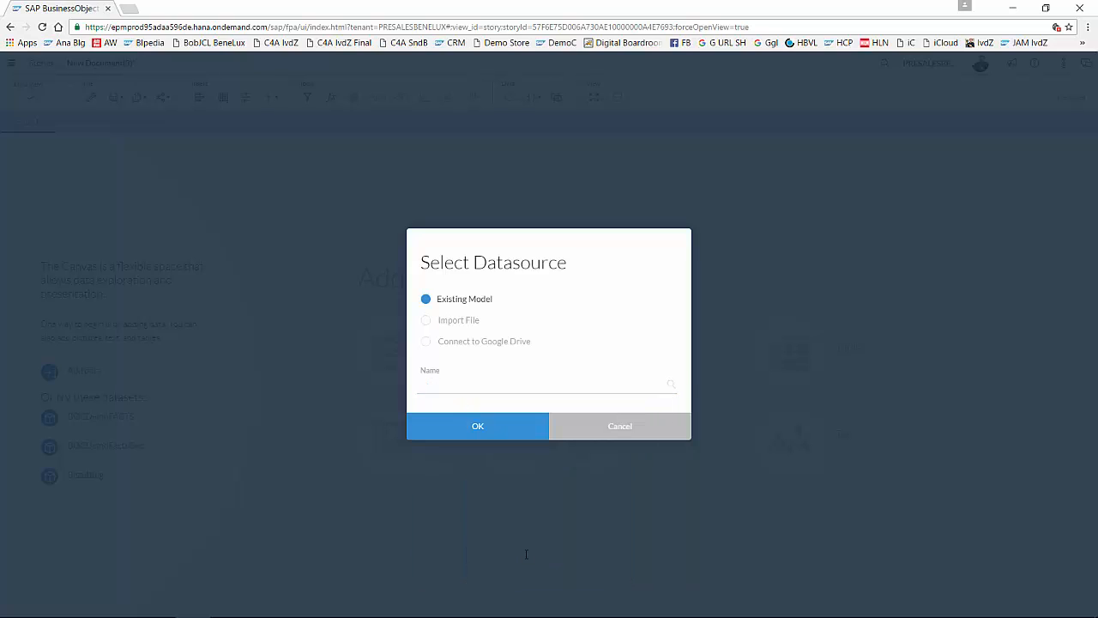
pyautogui.click(511, 439)
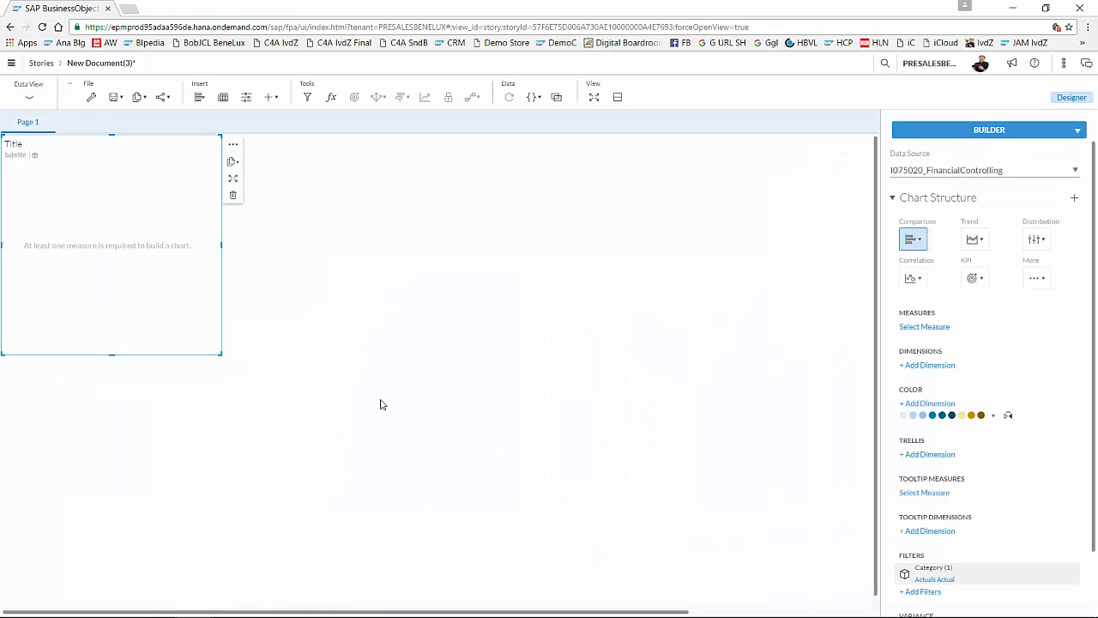
pyautogui.moveTo(220, 352); pyautogui.dragTo(359, 446)
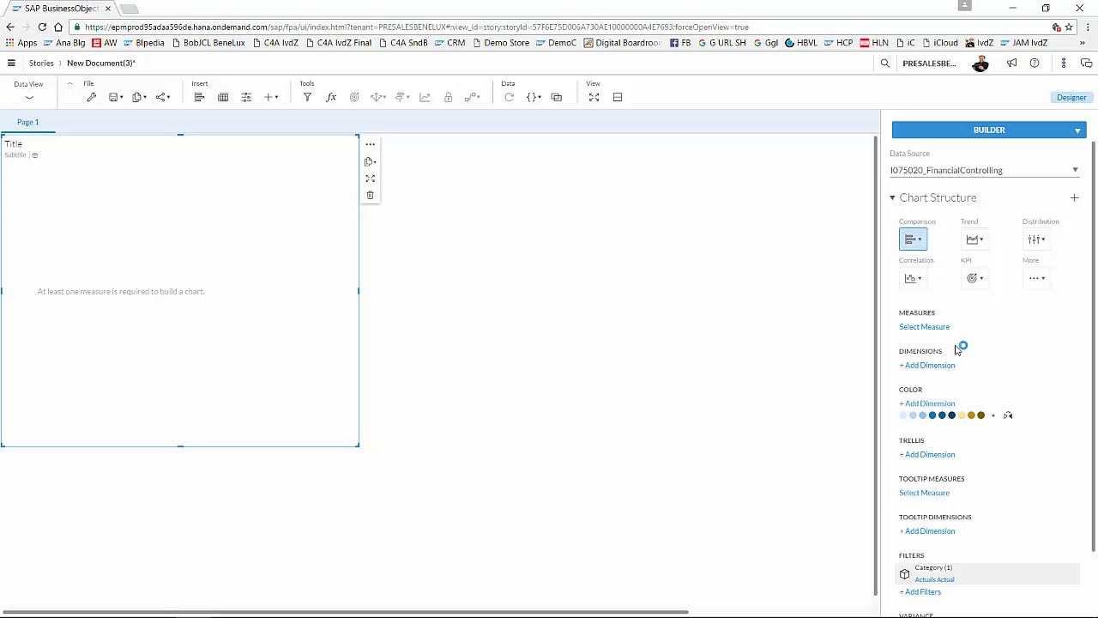
# Choose Revenue and Budget as the measures of the new bar chart
pyautogui.click(926, 327)
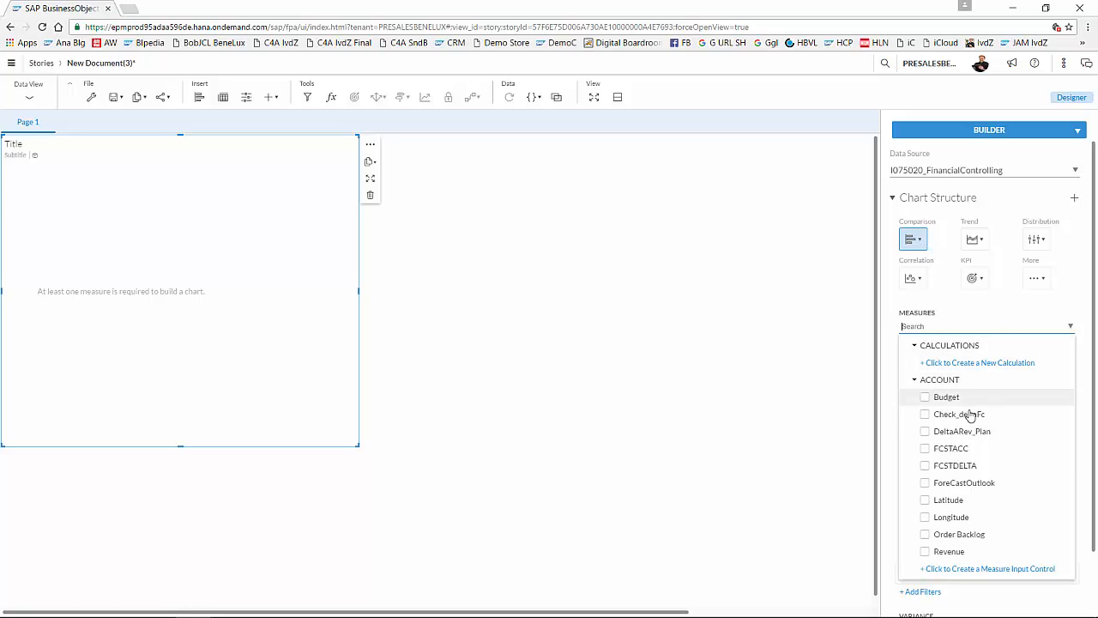
pyautogui.click(928, 553)
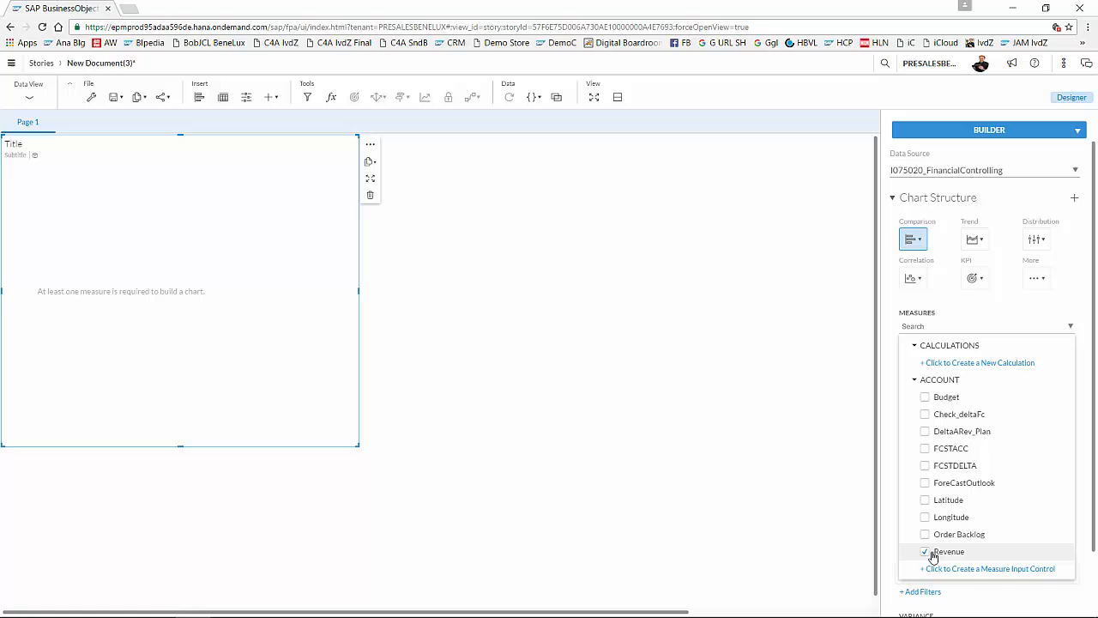
pyautogui.click(928, 399)
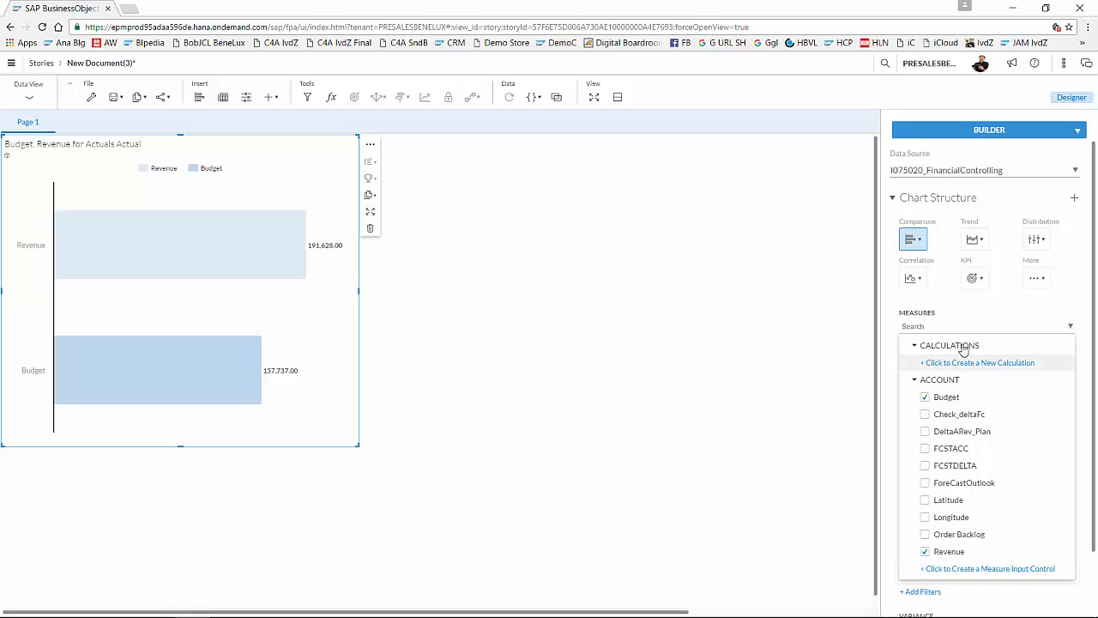
pyautogui.click(1018, 311)
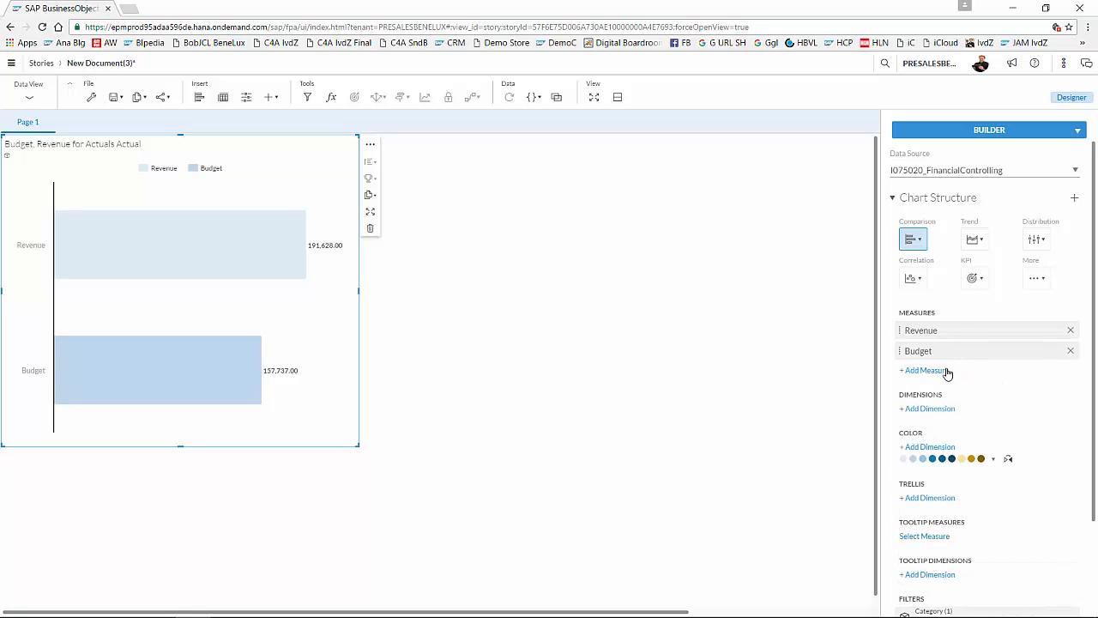
# Add the City dimension to the Revenue and Budget chart and widen the chart
pyautogui.click(933, 411)
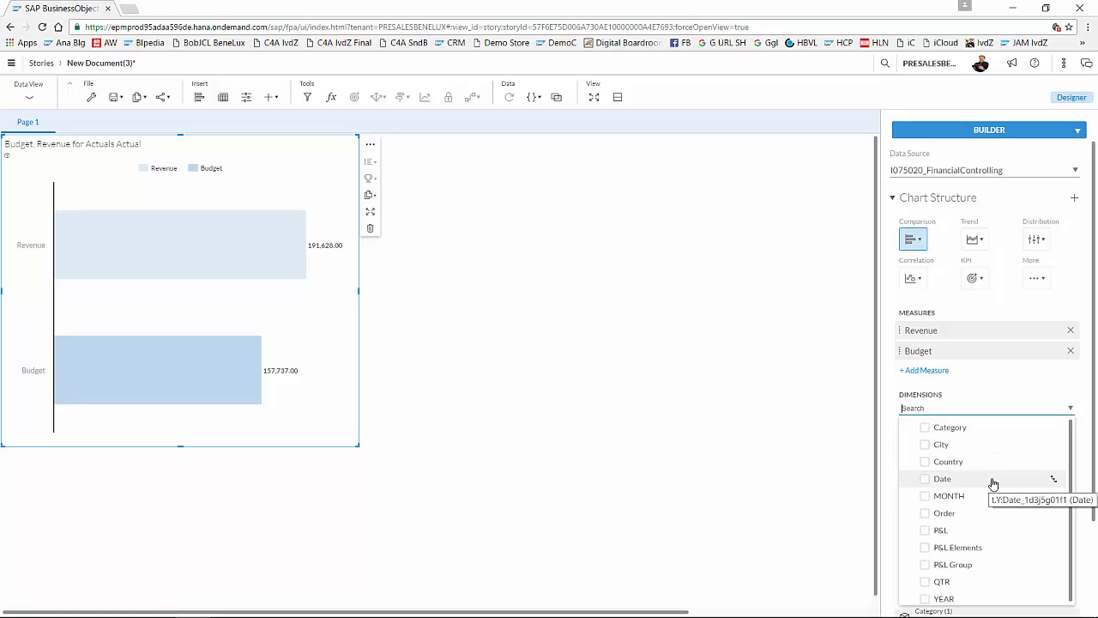
pyautogui.click(948, 446)
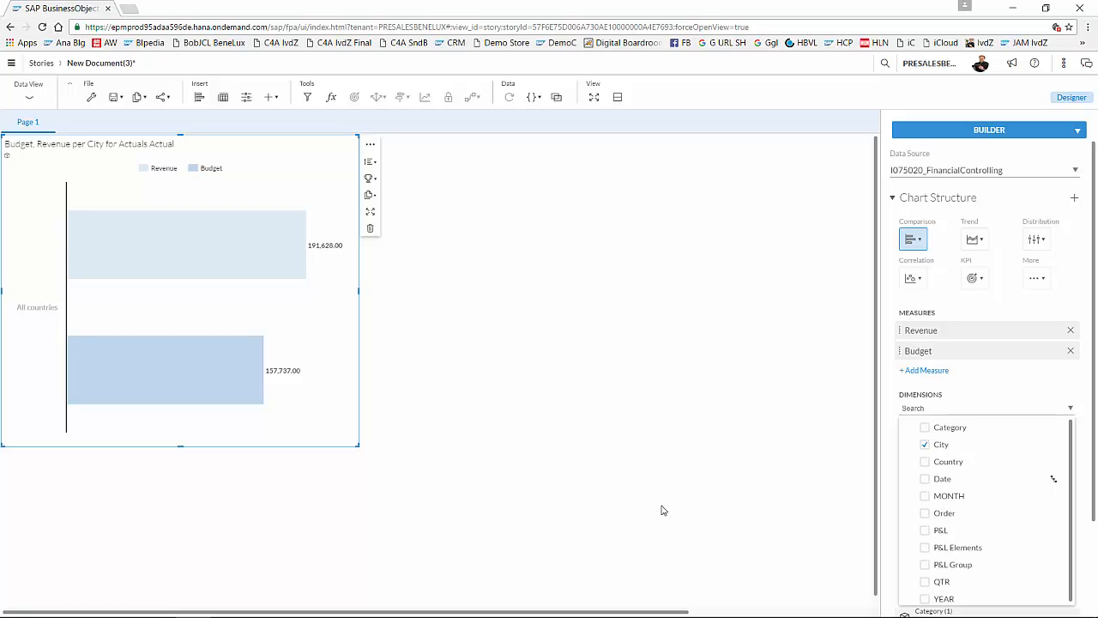
pyautogui.click(662, 511)
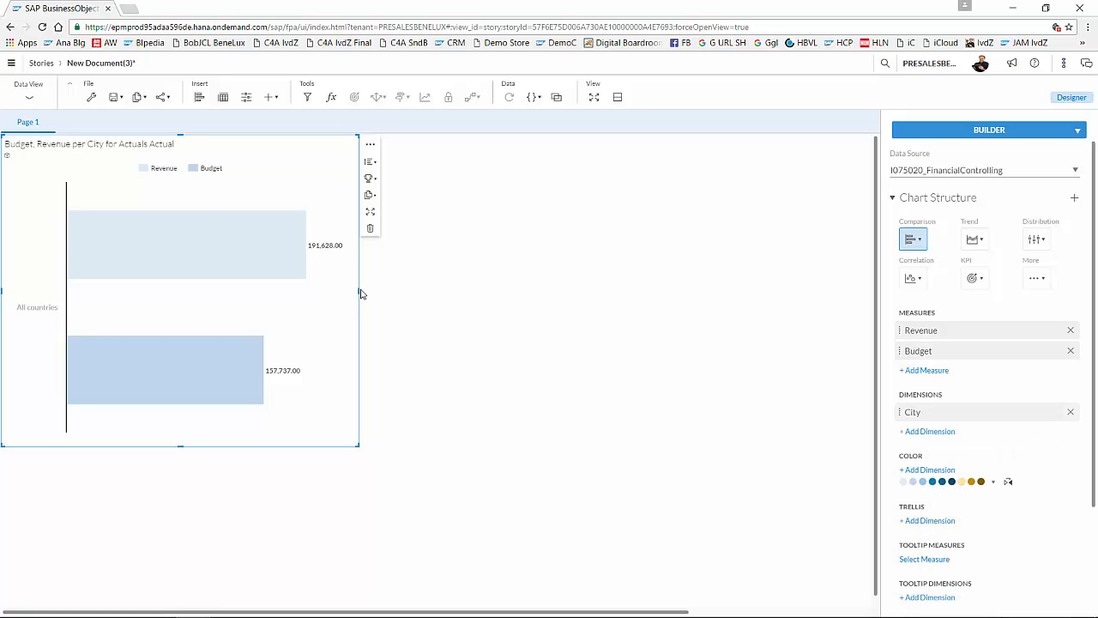
pyautogui.moveTo(358, 290); pyautogui.dragTo(649, 313)
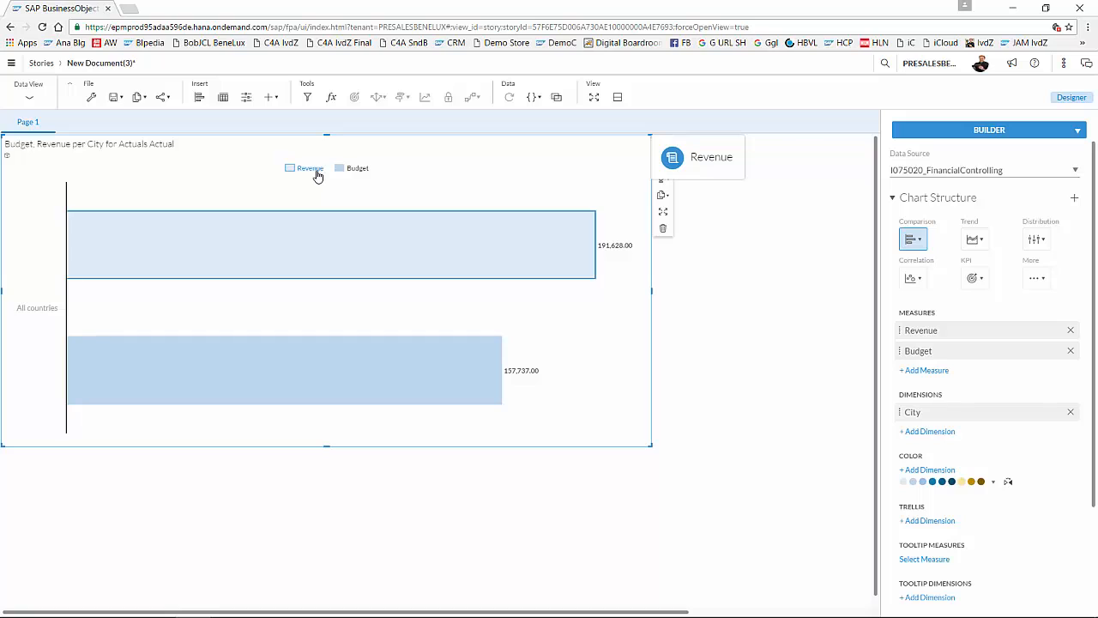
# Drill down on City from All countries to the countries, and from Switzerland to its cities
pyautogui.click(39, 310)
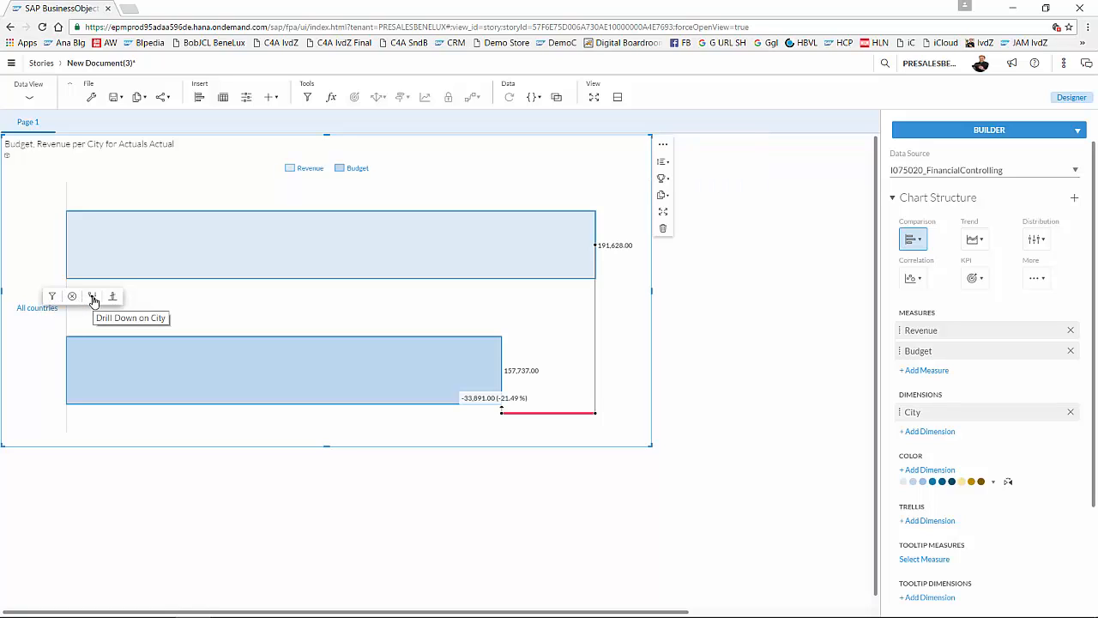
pyautogui.click(93, 298)
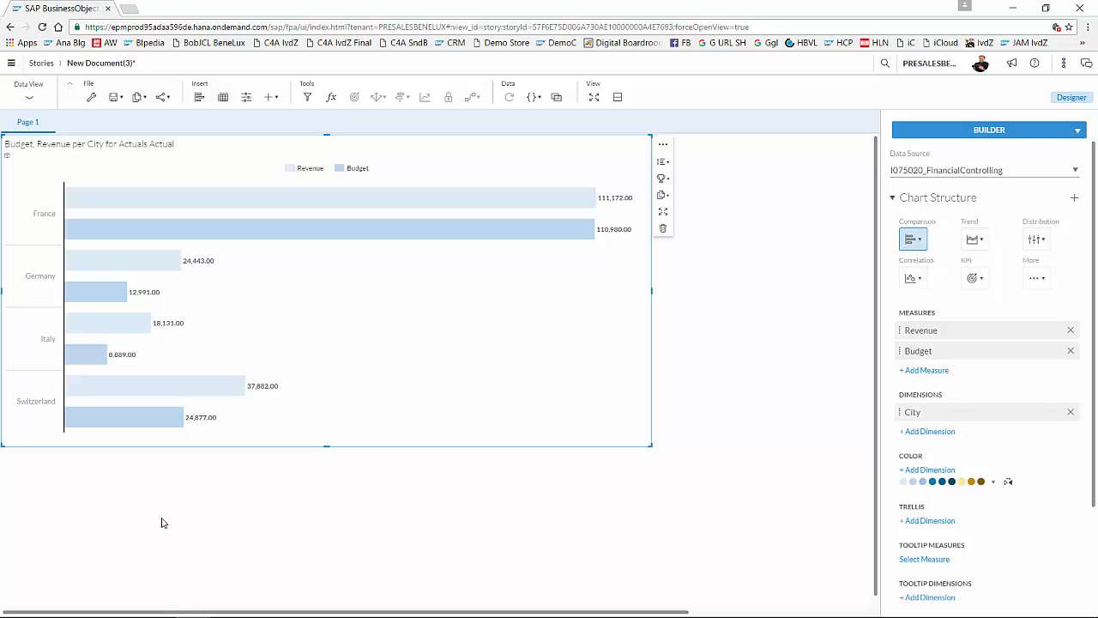
pyautogui.click(31, 409)
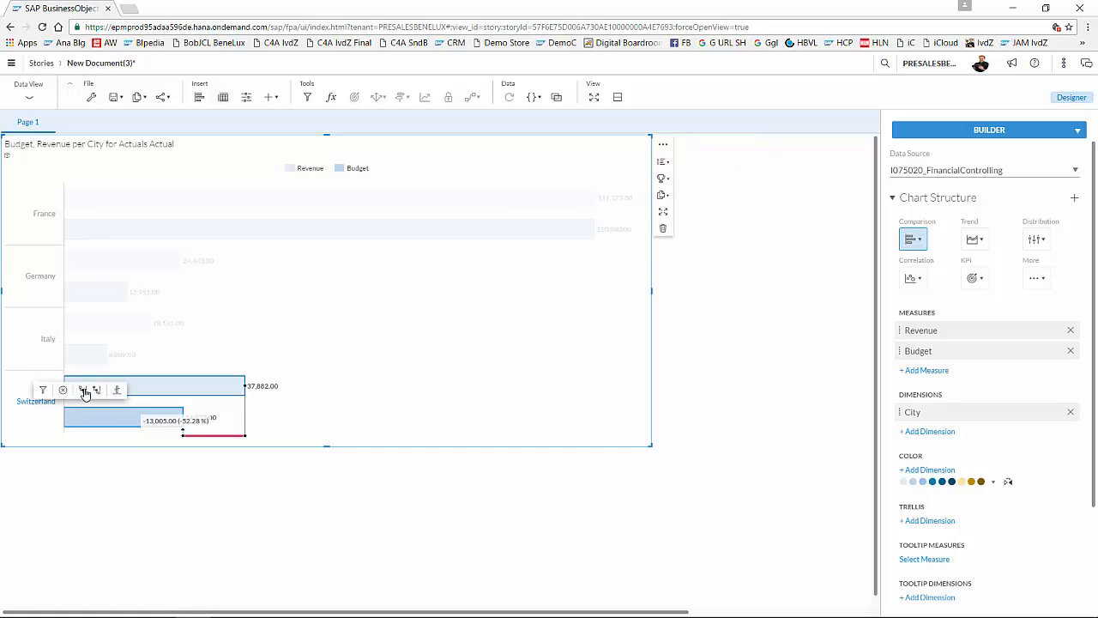
pyautogui.click(84, 390)
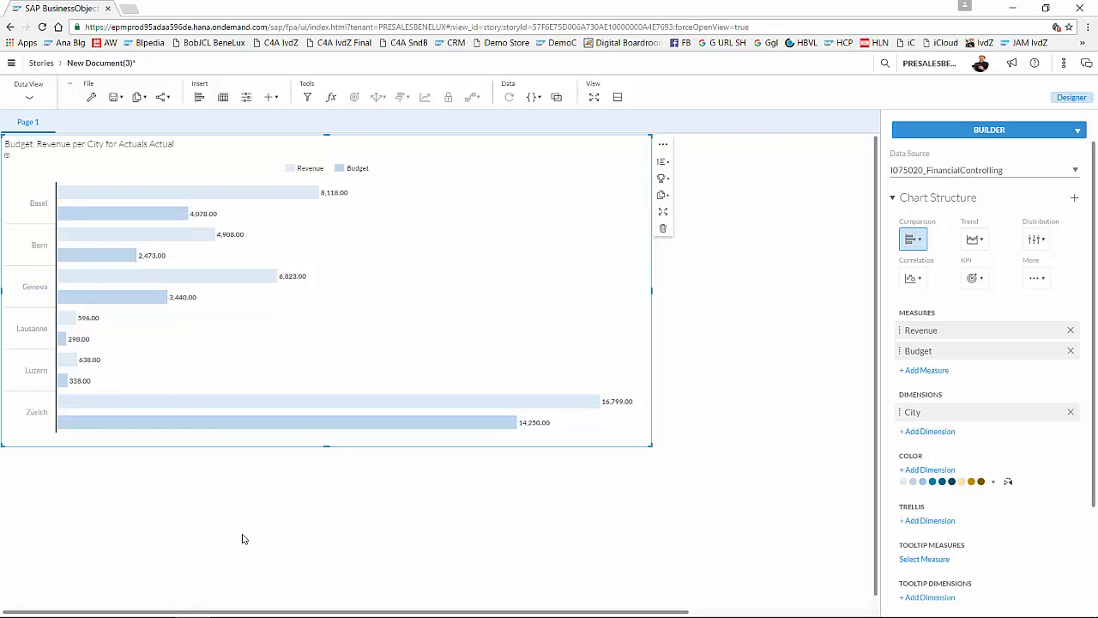
pyautogui.click(290, 527)
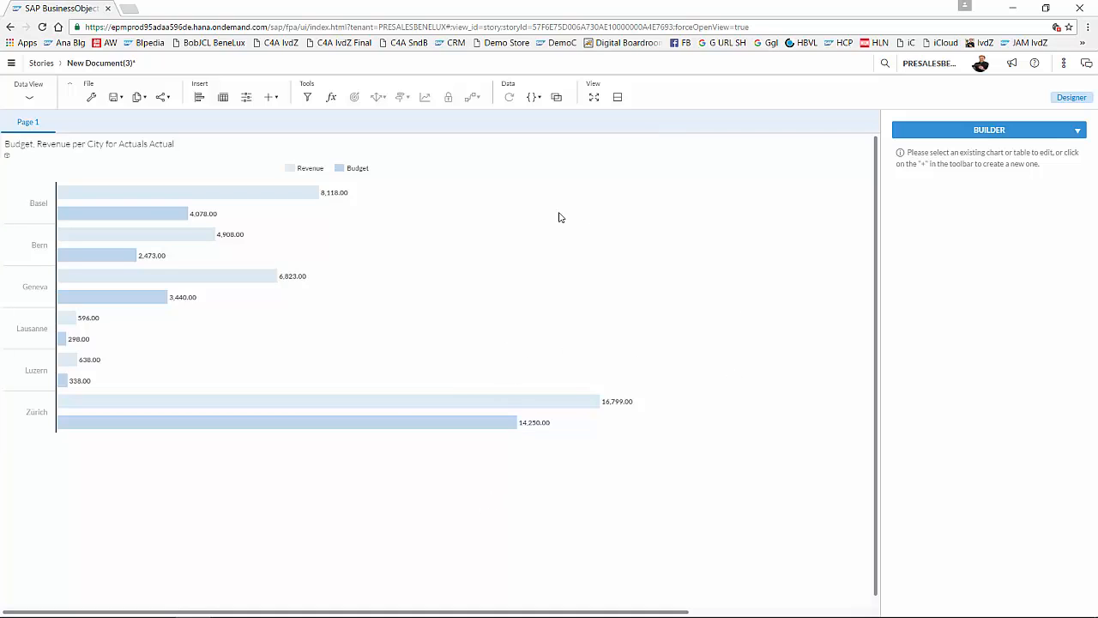
# Insert a second chart based on the FinancialControlling model already used in the story and enlarge its frame
pyautogui.click(200, 98)
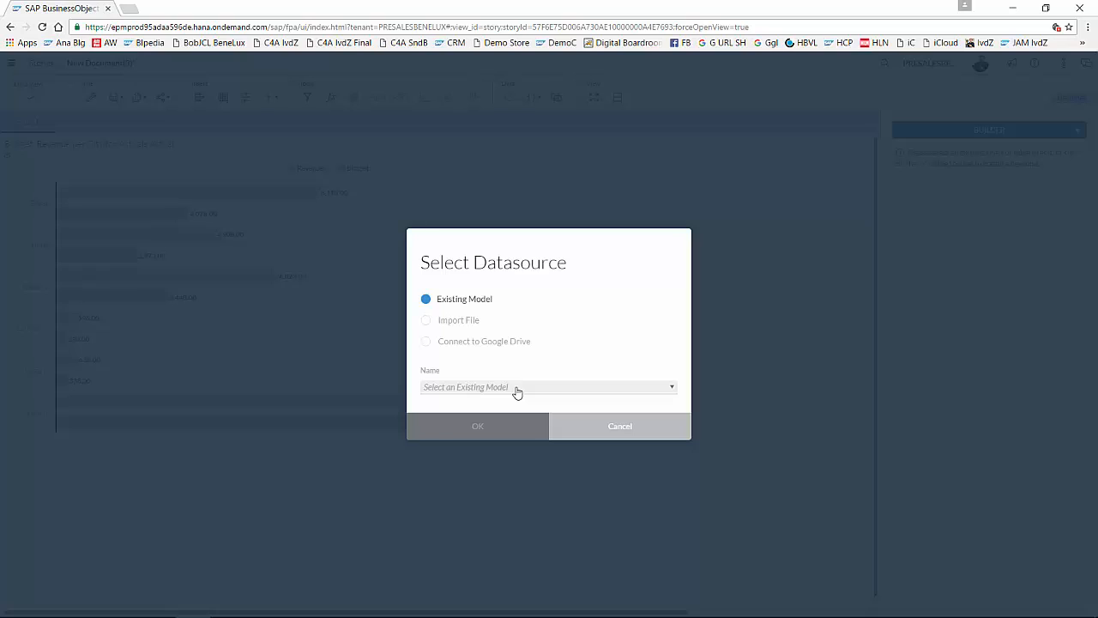
pyautogui.click(516, 389)
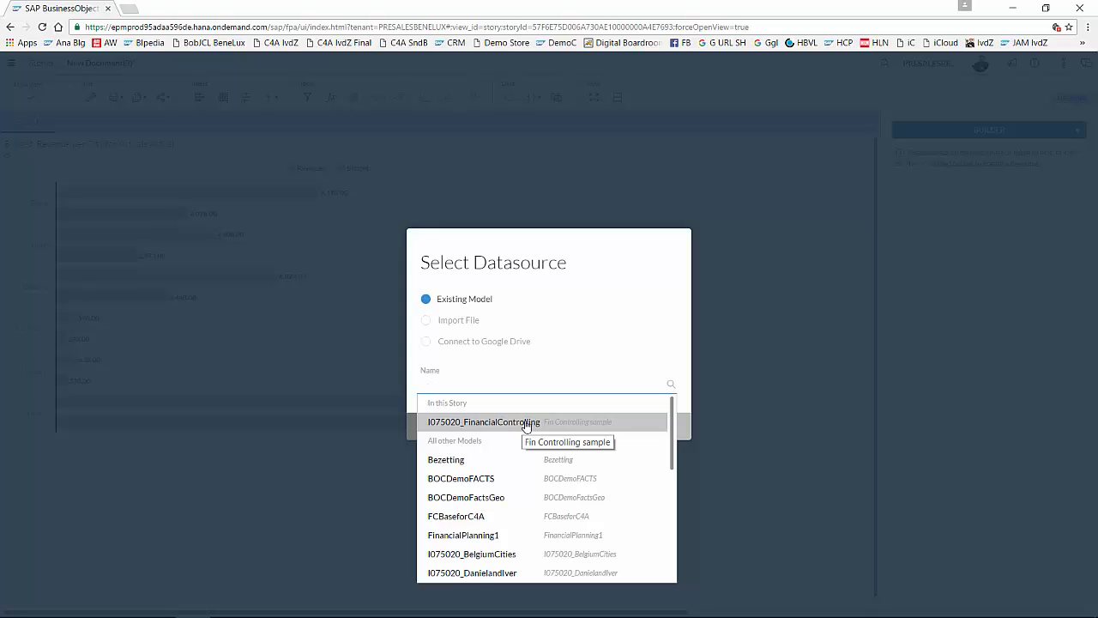
pyautogui.click(527, 423)
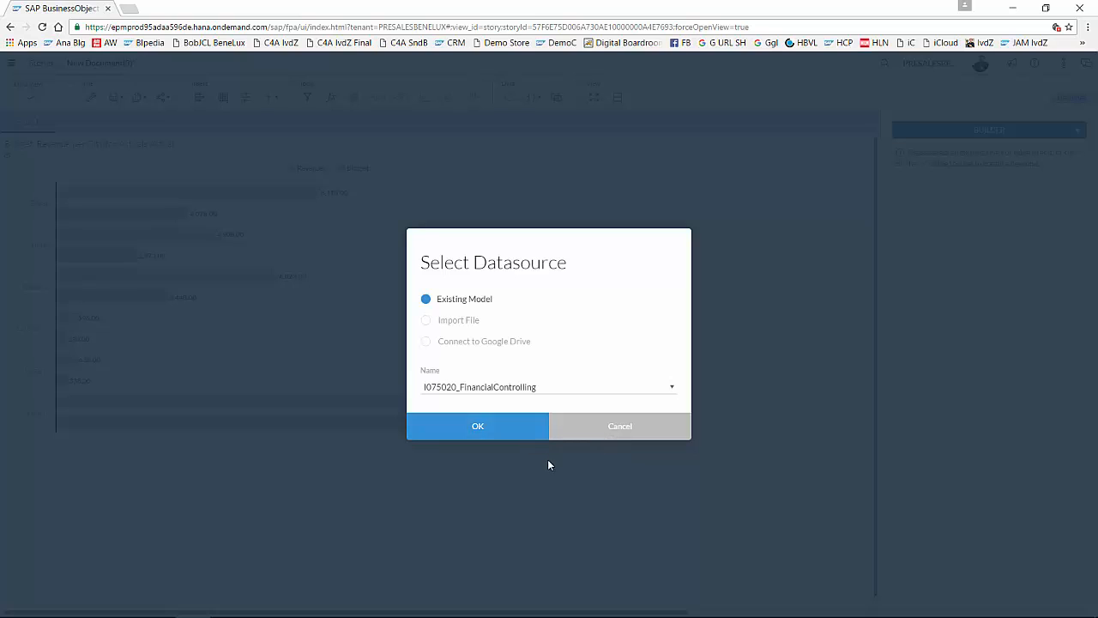
pyautogui.click(517, 429)
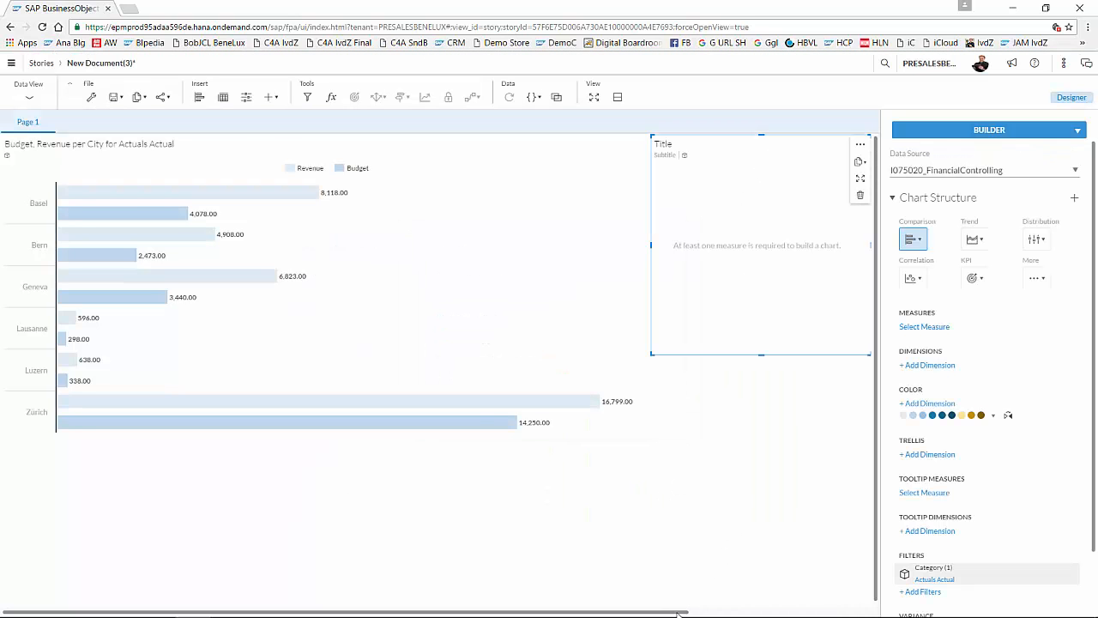
pyautogui.moveTo(684, 611); pyautogui.dragTo(806, 611)
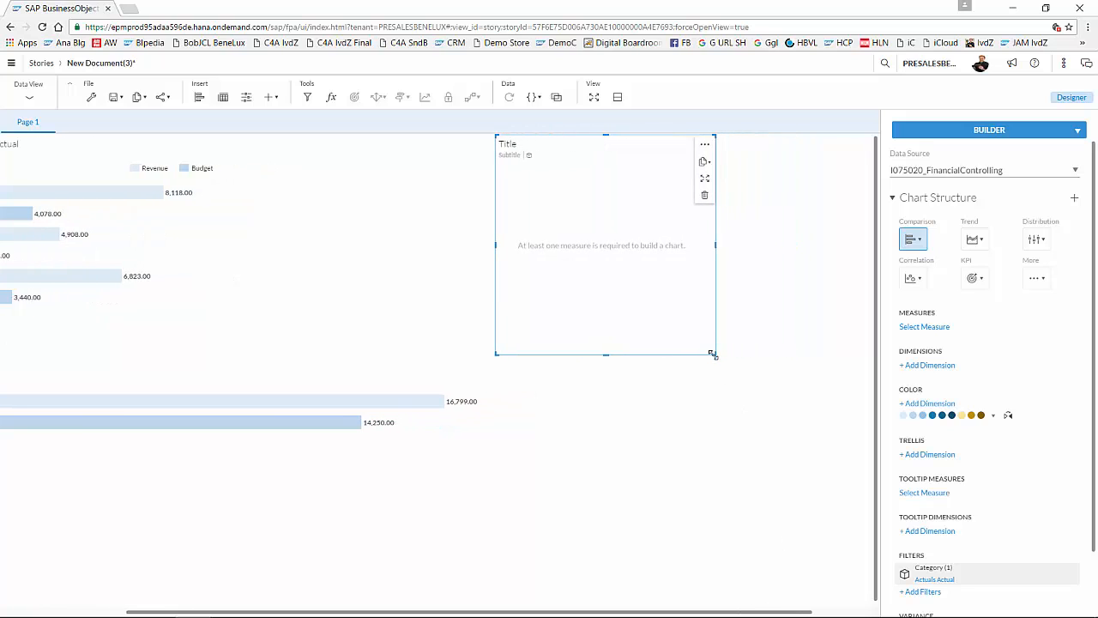
pyautogui.moveTo(716, 353); pyautogui.dragTo(807, 446)
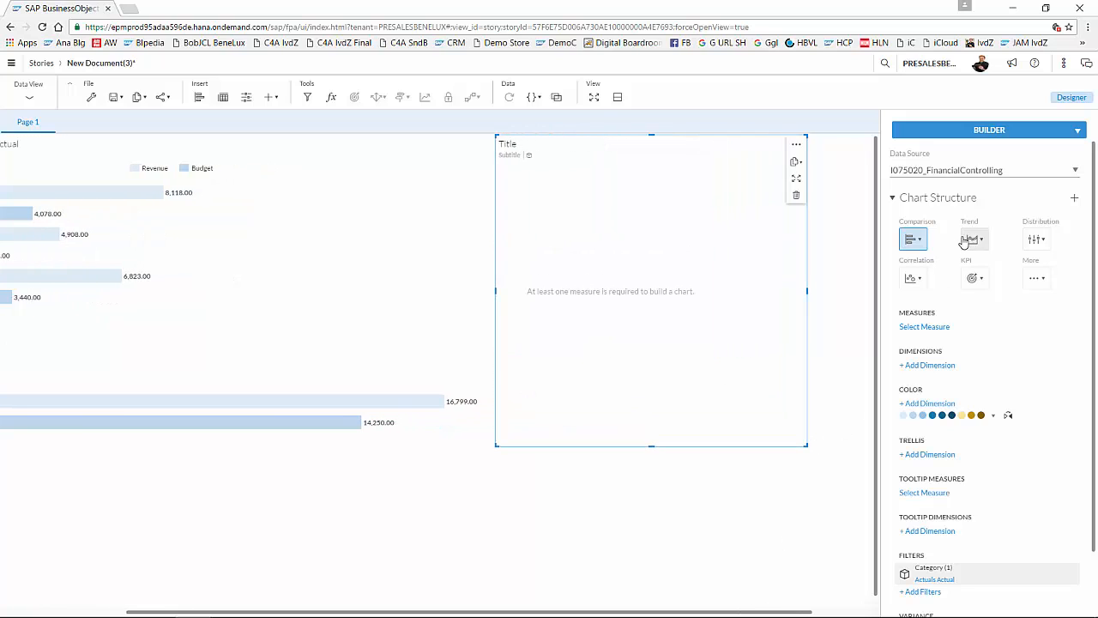
# Make the second chart a Stacked Bar/Column chart and add P&L Elements as its dimension
pyautogui.click(919, 242)
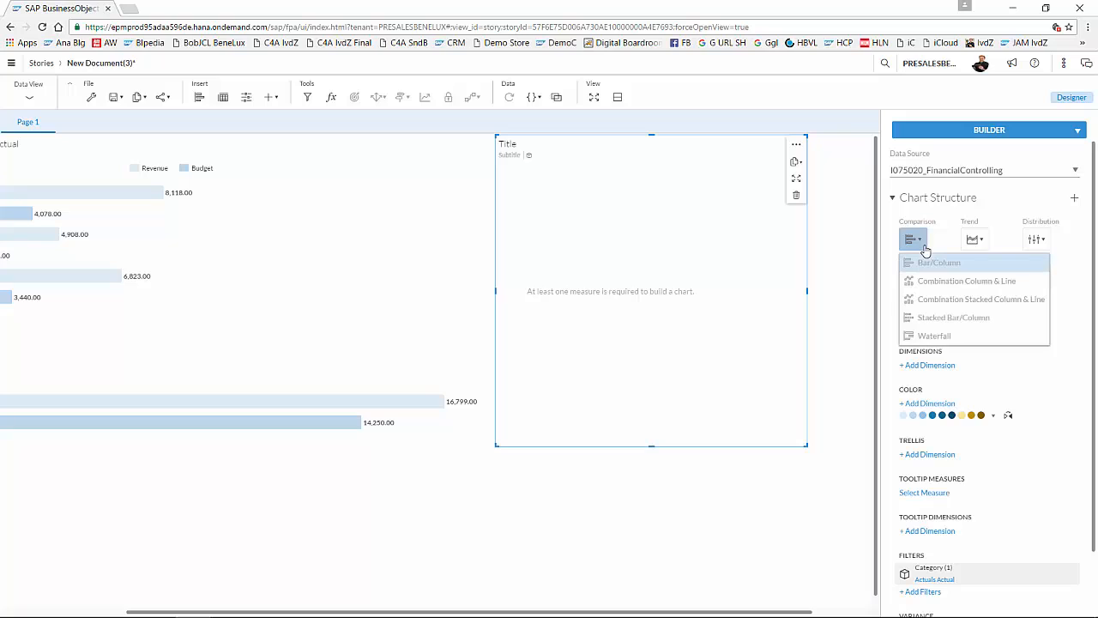
pyautogui.click(944, 319)
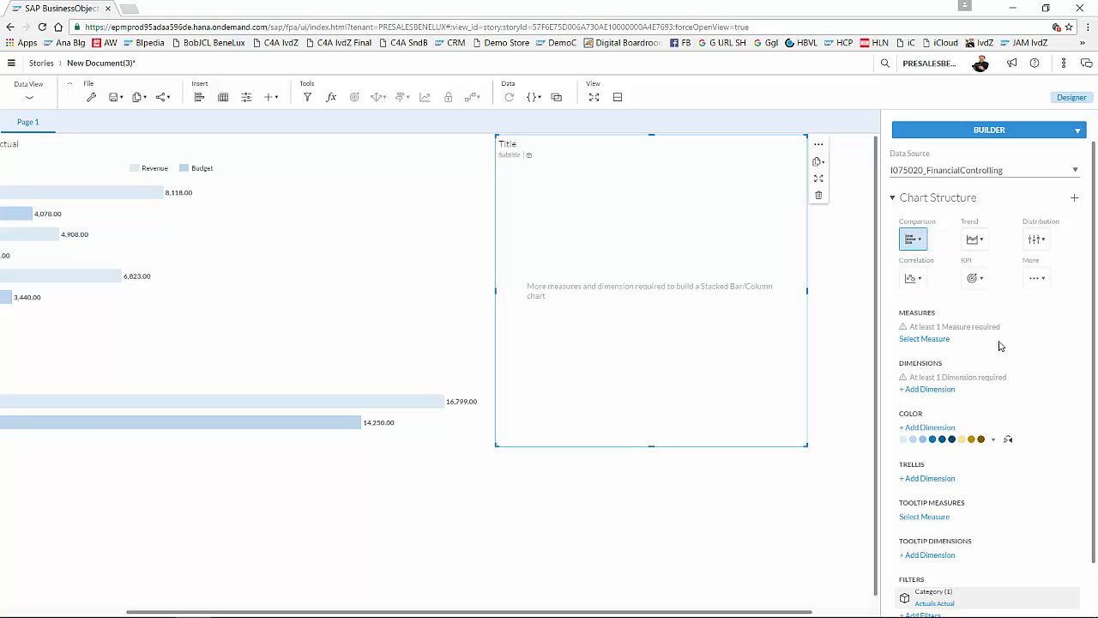
pyautogui.click(941, 389)
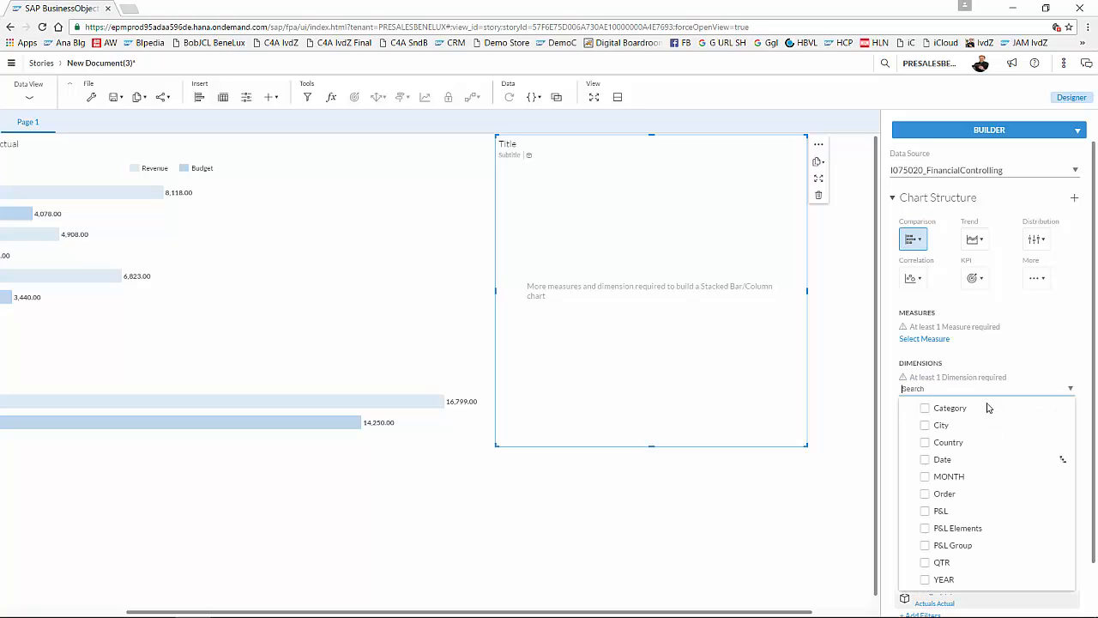
pyautogui.click(975, 528)
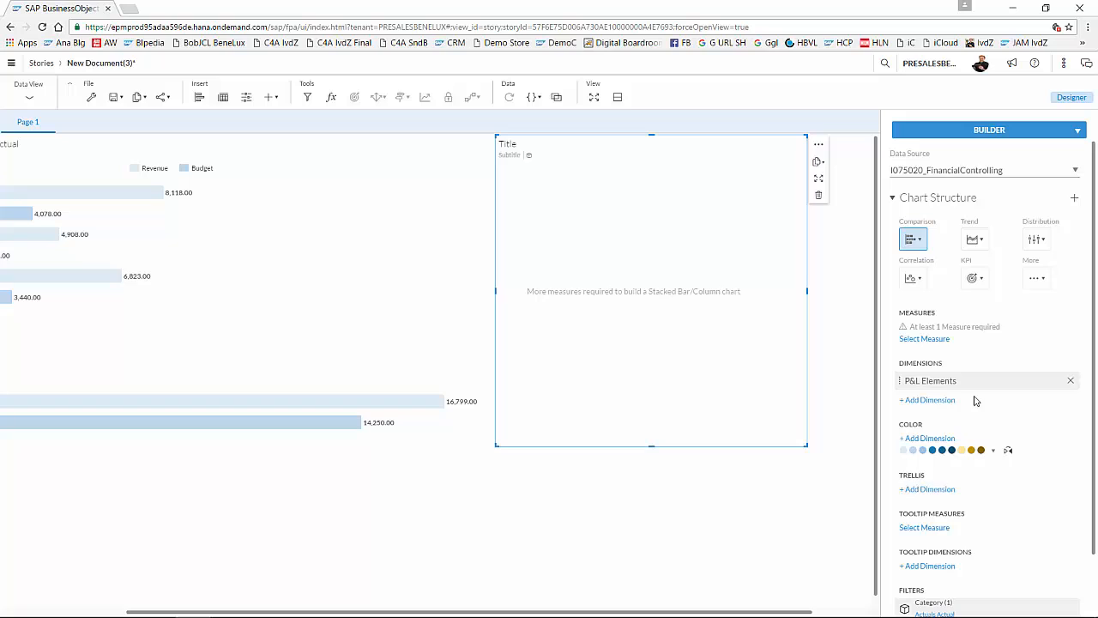
# Add the measures ForeCastOutlook and Check_deltaFc to the stacked chart and drill down into the Cost element
pyautogui.click(943, 341)
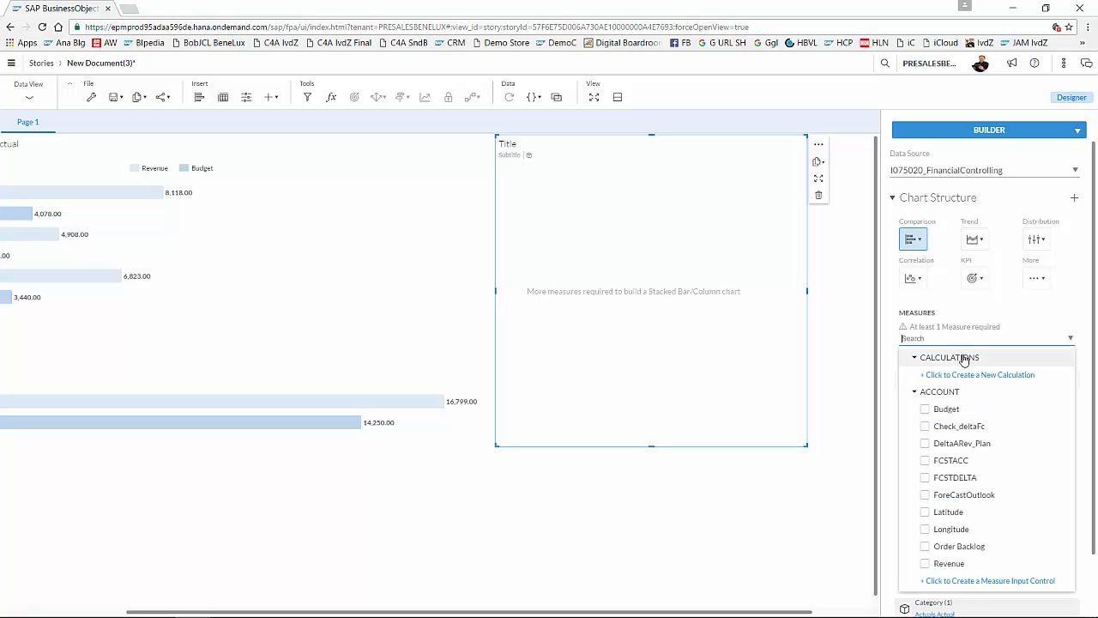
pyautogui.click(973, 501)
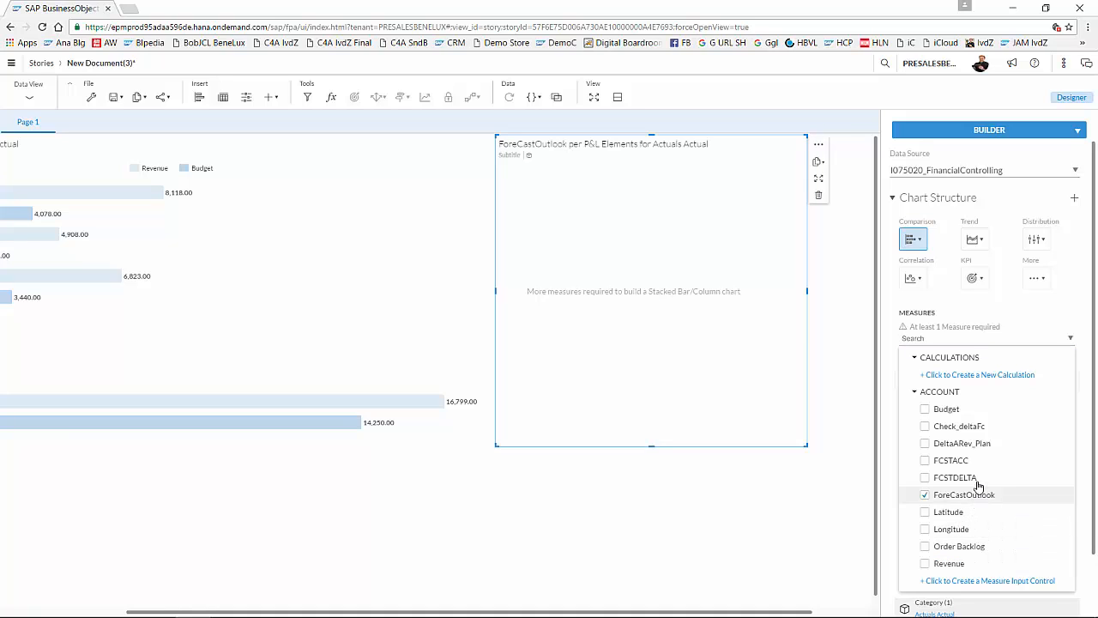
pyautogui.click(964, 428)
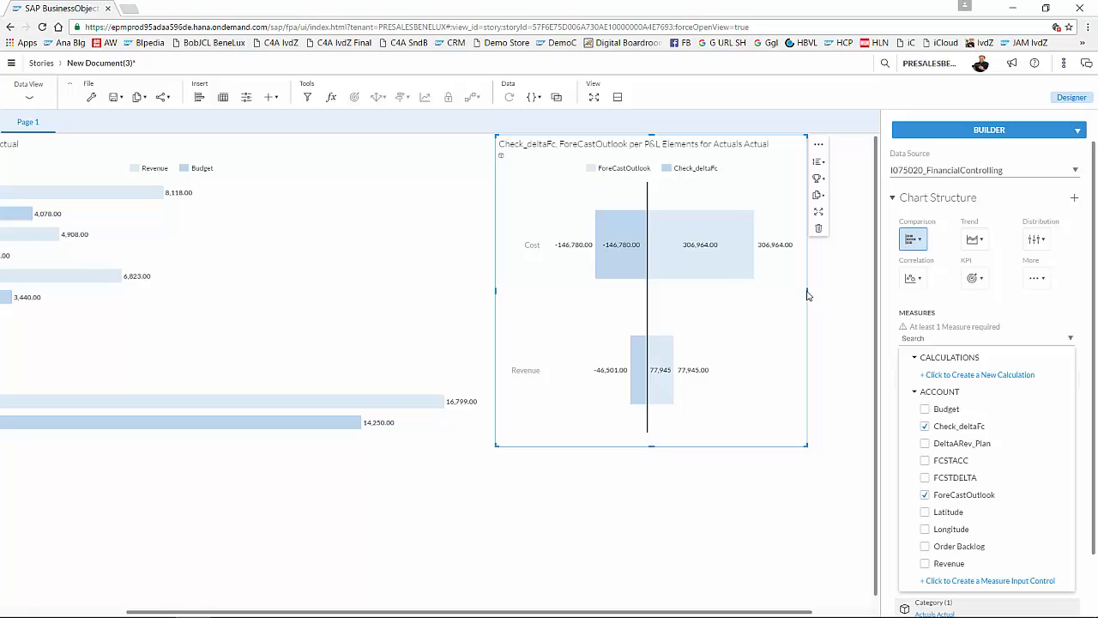
pyautogui.click(536, 249)
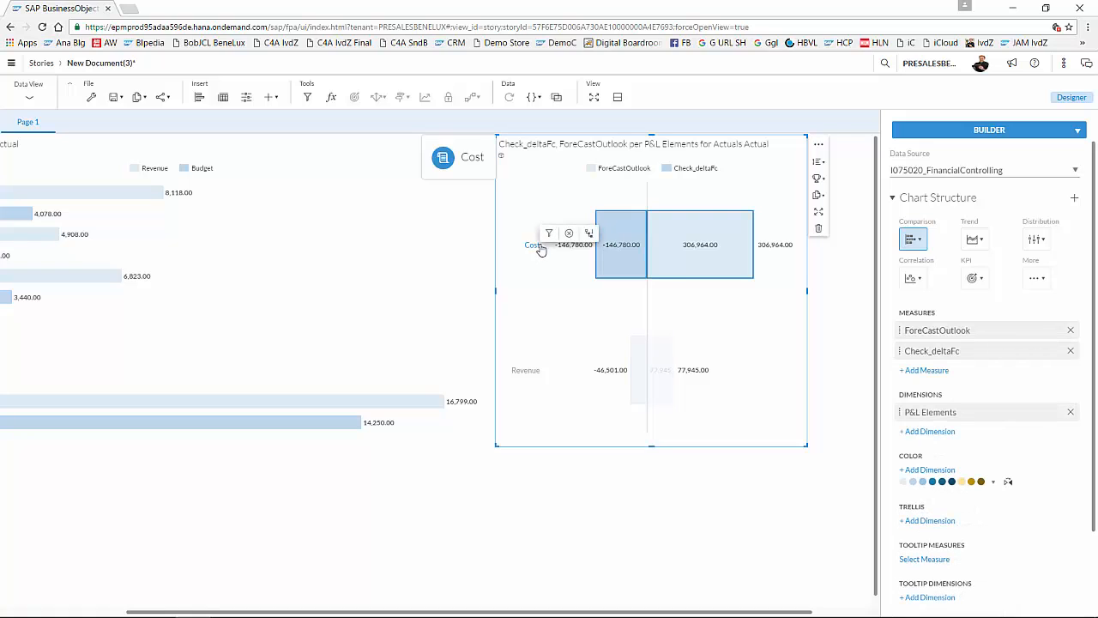
pyautogui.click(589, 233)
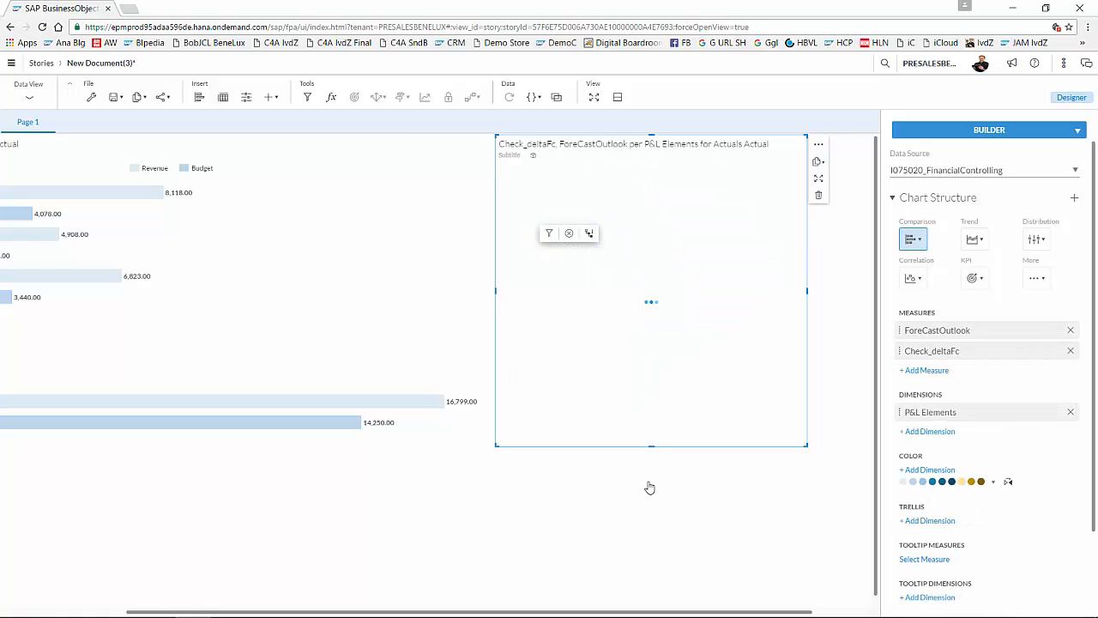